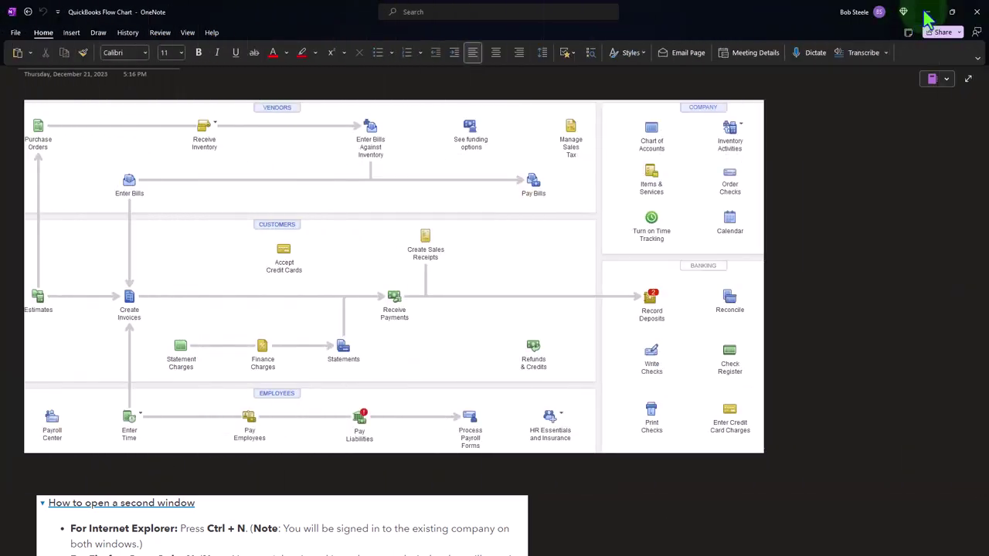
# Step: Switch from OneNote to QuickBooks Online and review the vendor transaction types available for creation, including Pay bills
pyautogui.click(926, 13)
pyautogui.click(684, 251)
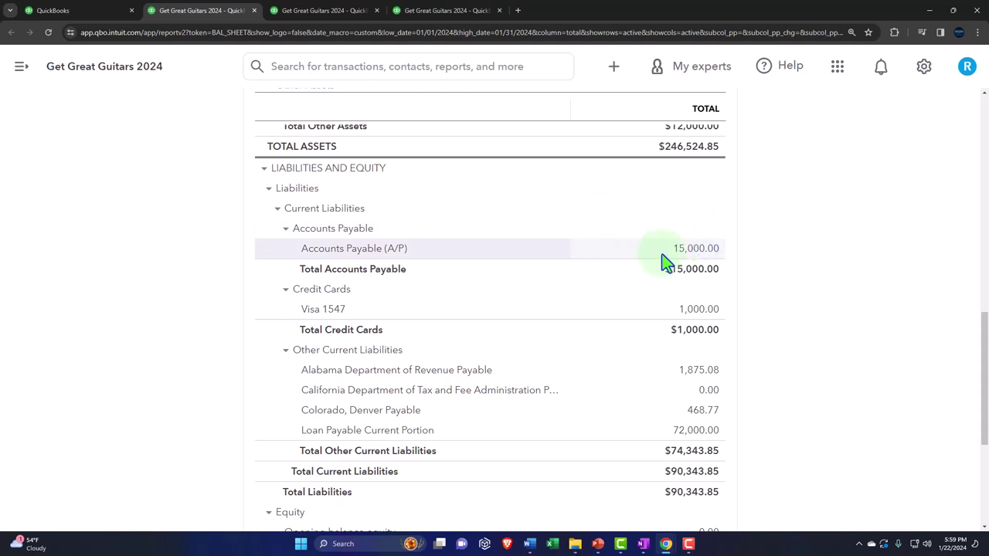
pyautogui.click(678, 259)
pyautogui.click(615, 68)
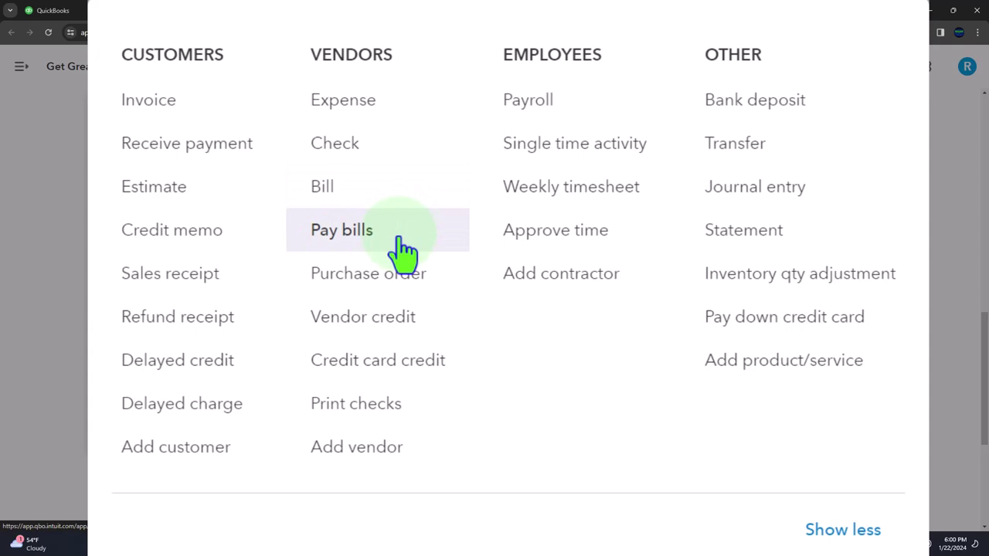
pyautogui.click(16, 273)
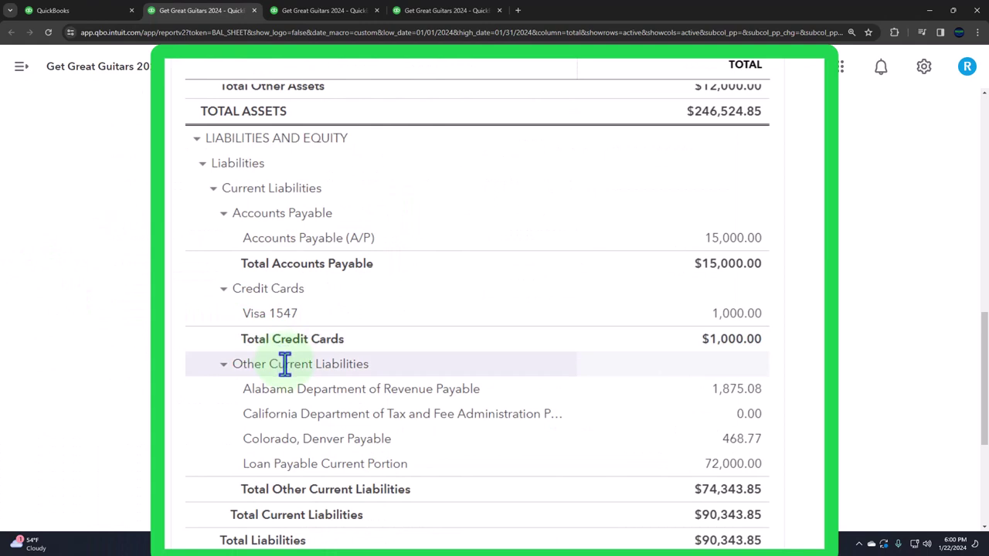
# Step: Open the transaction report behind the Accounts Payable (A/P) balance and set its start date to 01/01/2023
pyautogui.click(741, 245)
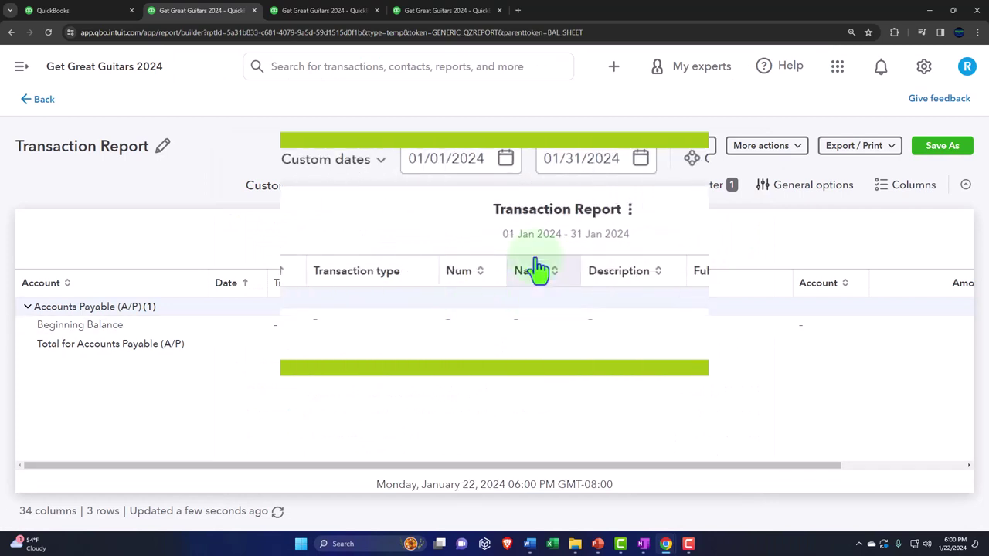
pyautogui.click(490, 159)
pyautogui.click(490, 159)
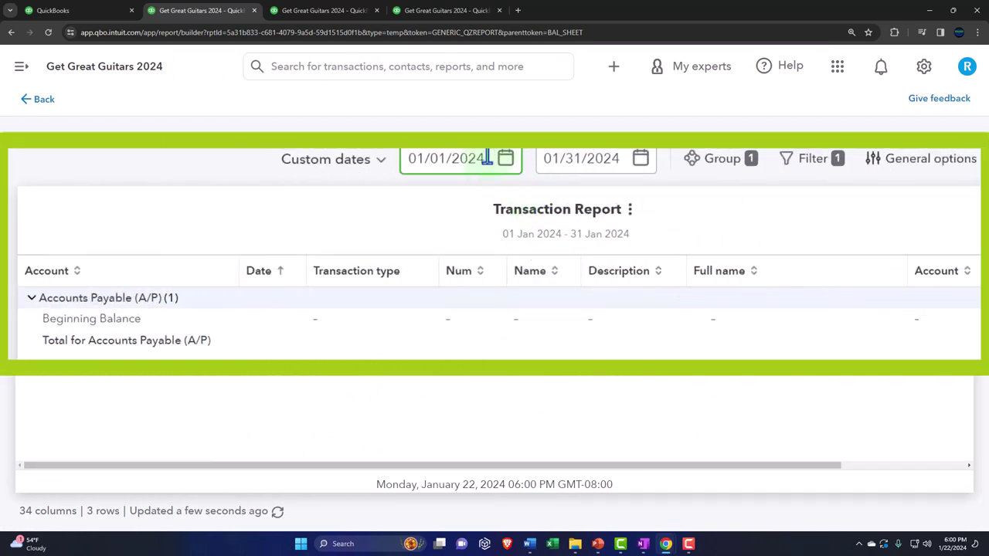
pyautogui.press('BackSpace')
pyautogui.write('3')
pyautogui.press('Tab')
pyautogui.press('Tab')
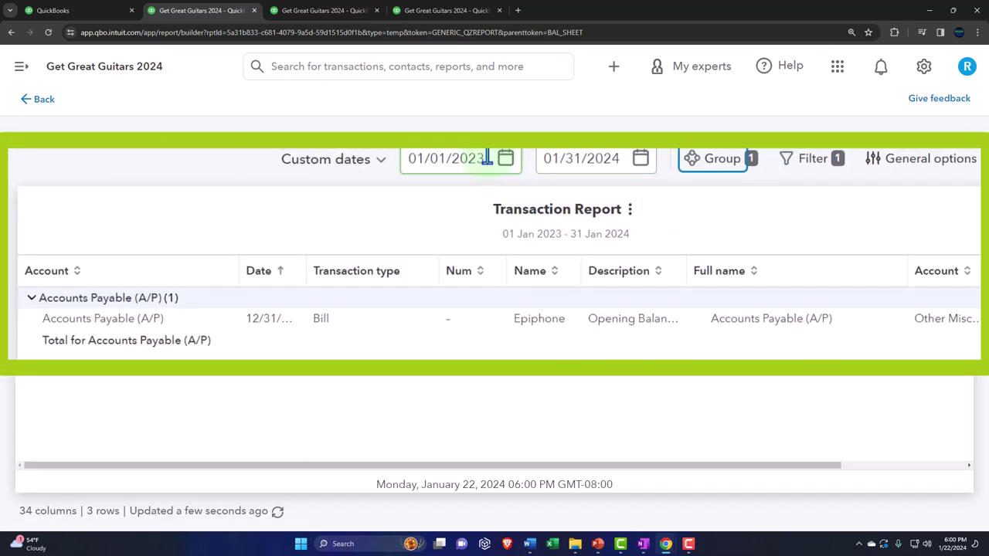
# Step: Exit the transaction report without saving and review the receivable and payable accounts on the balance sheet
pyautogui.moveTo(567, 466); pyautogui.dragTo(650, 467)
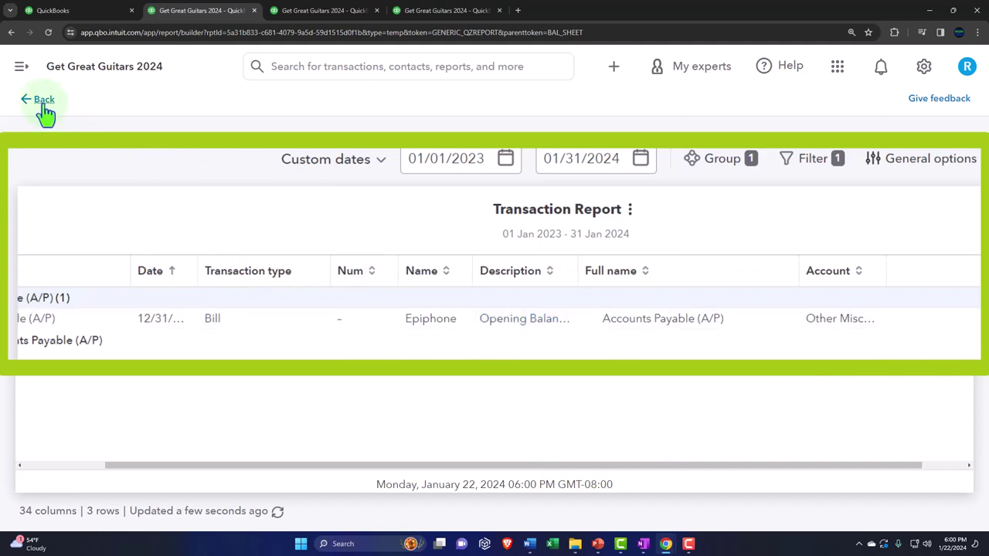
pyautogui.click(44, 108)
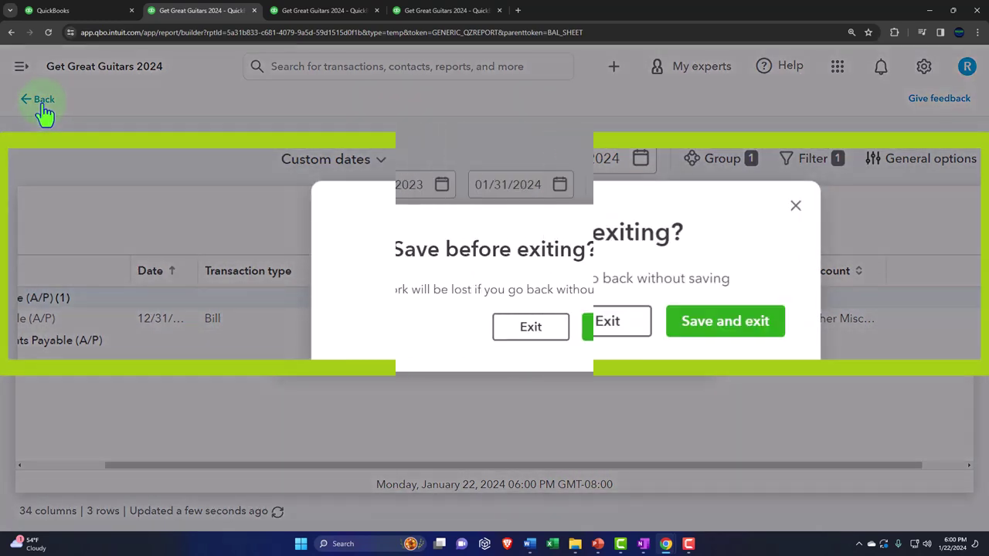
pyautogui.click(550, 343)
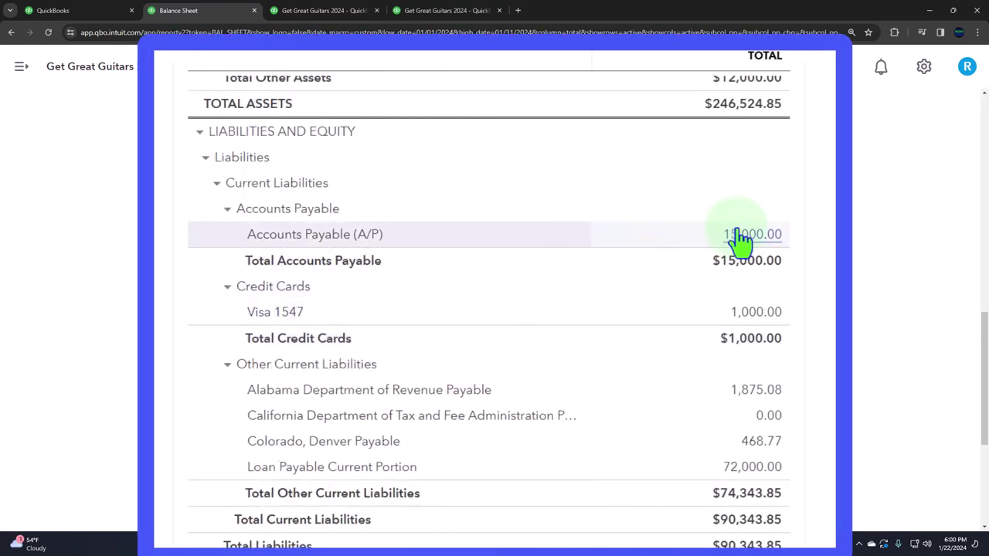
pyautogui.scroll(3, 740, 239)
pyautogui.scroll(5, 740, 243)
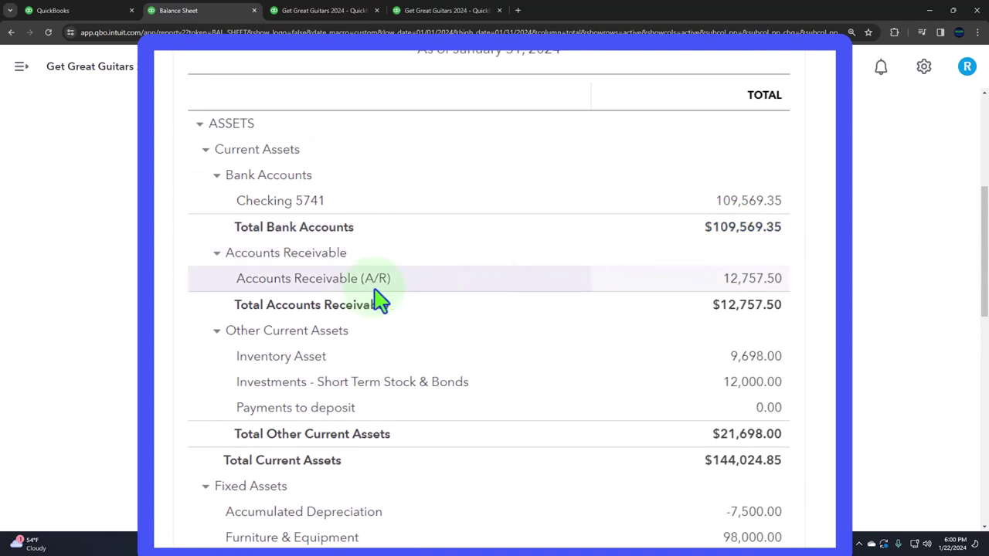
pyautogui.scroll(-7, 381, 302)
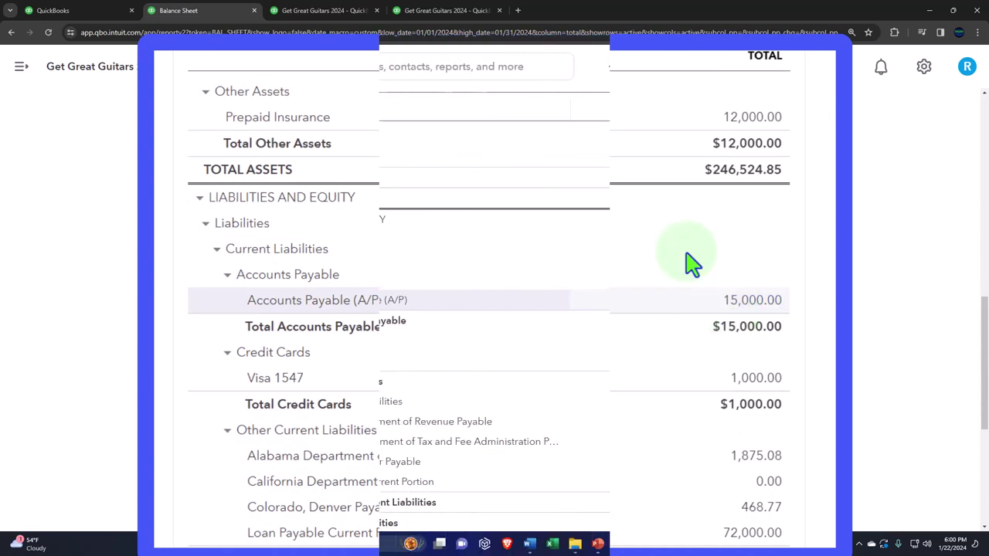
# Step: Duplicate the trial balance tab and show the reports list in the copy with the navigation menu collapsed
pyautogui.click(455, 10)
pyautogui.rightClick(469, 17)
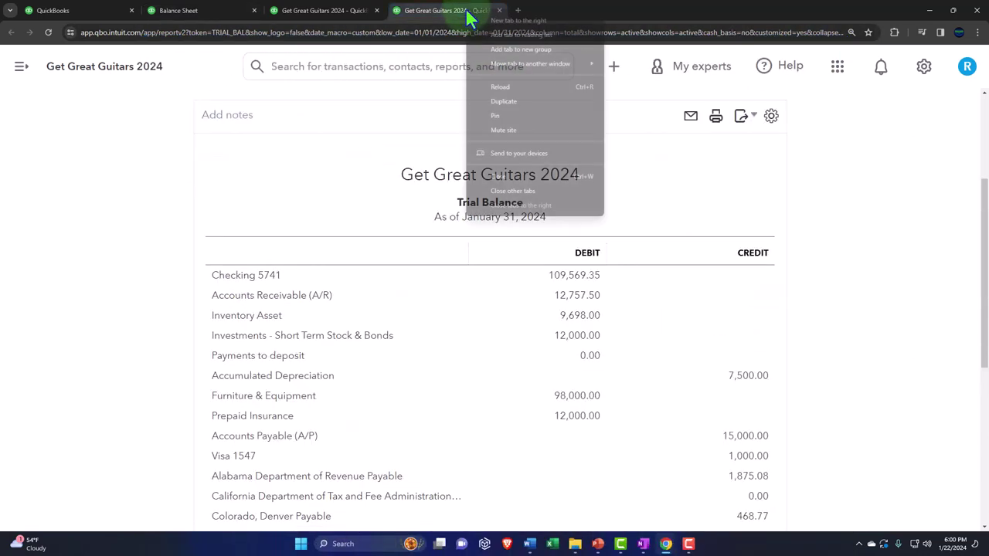
pyautogui.click(526, 105)
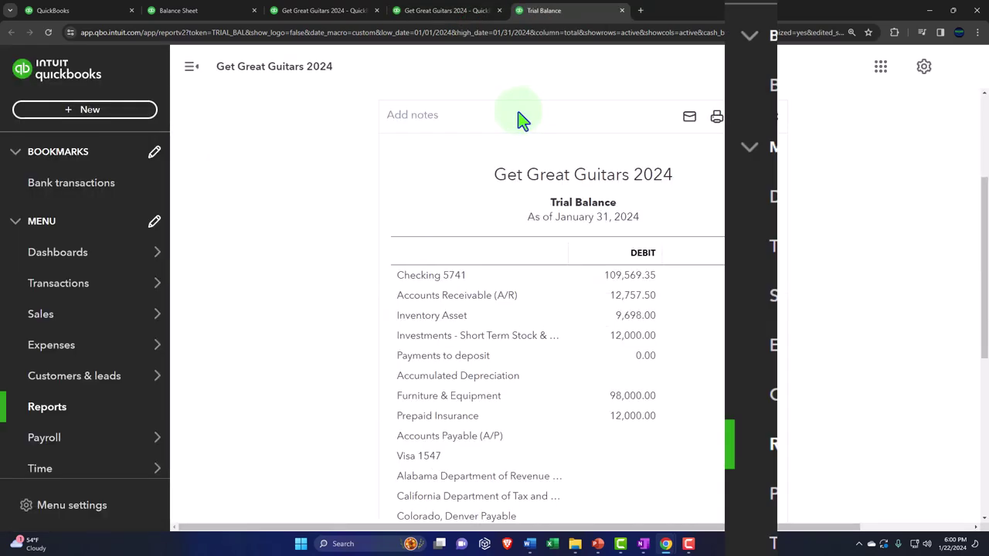
pyautogui.click(30, 421)
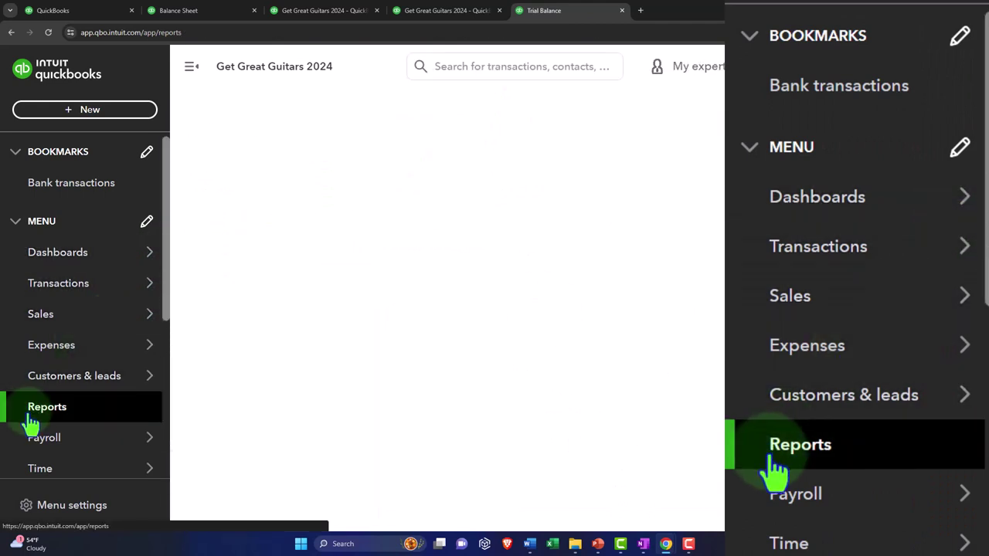
pyautogui.click(192, 68)
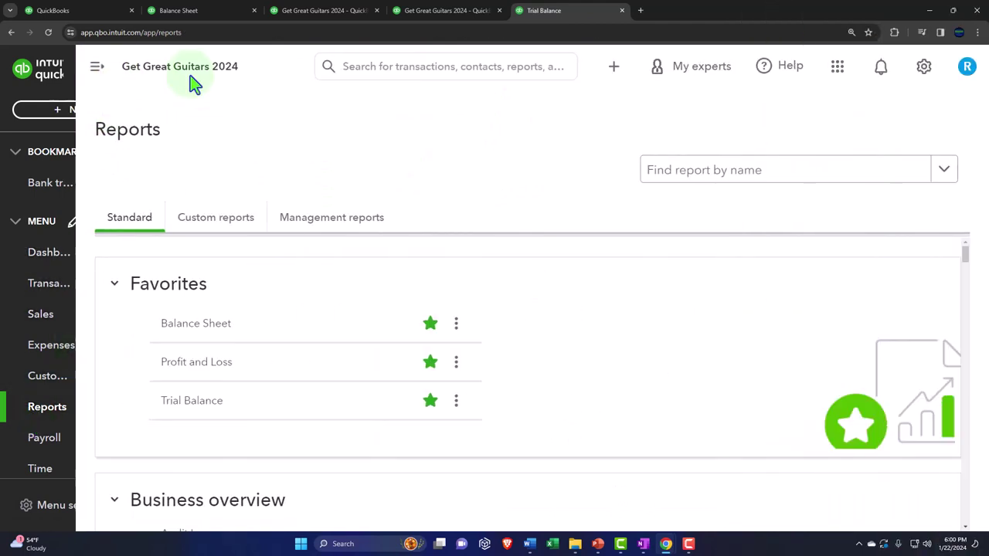
# Step: Open the Vendor Balance Detail report from the What you owe section in a new browser tab
pyautogui.scroll(-5, 177, 335)
pyautogui.scroll(-5, 177, 339)
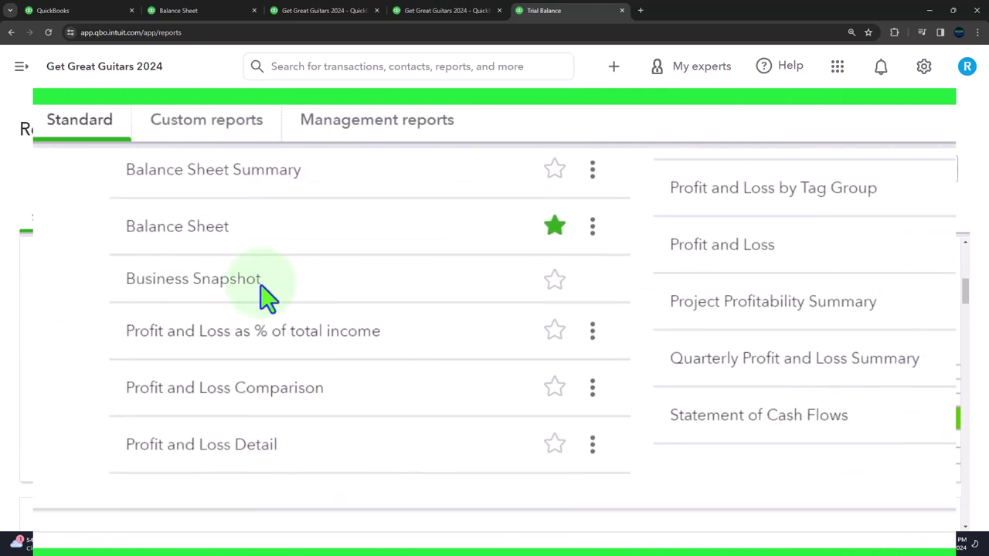
pyautogui.scroll(-4, 261, 286)
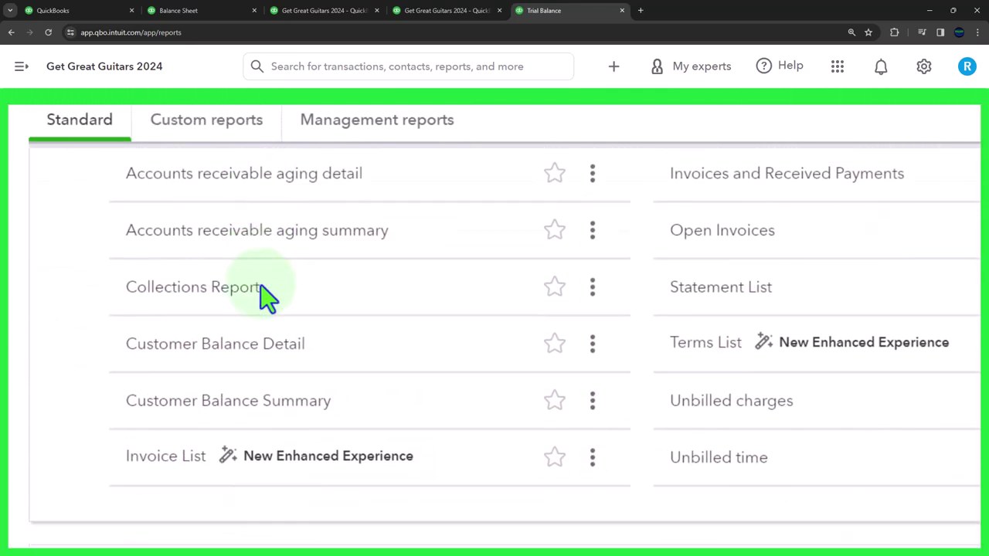
pyautogui.scroll(-10, 262, 297)
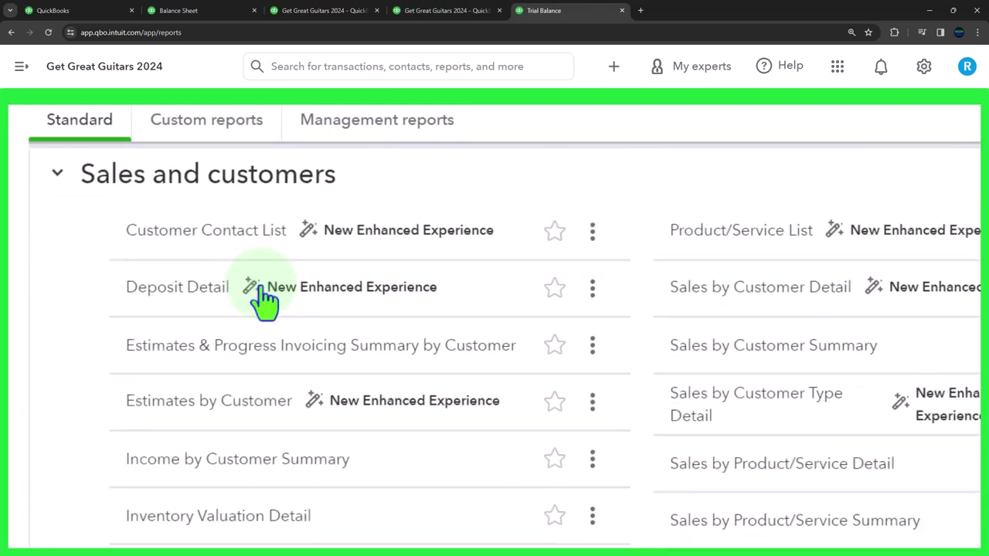
pyautogui.scroll(-2, 260, 291)
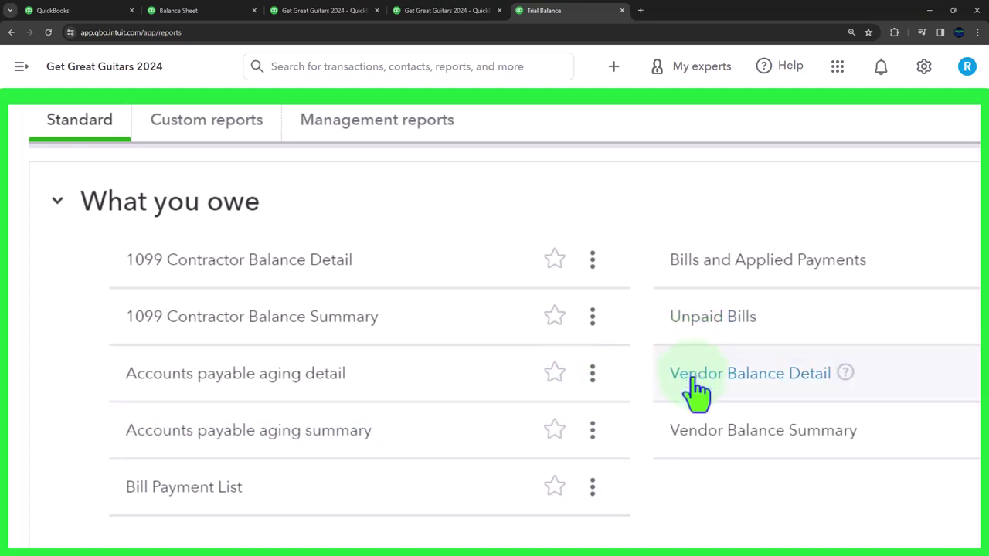
pyautogui.rightClick(746, 384)
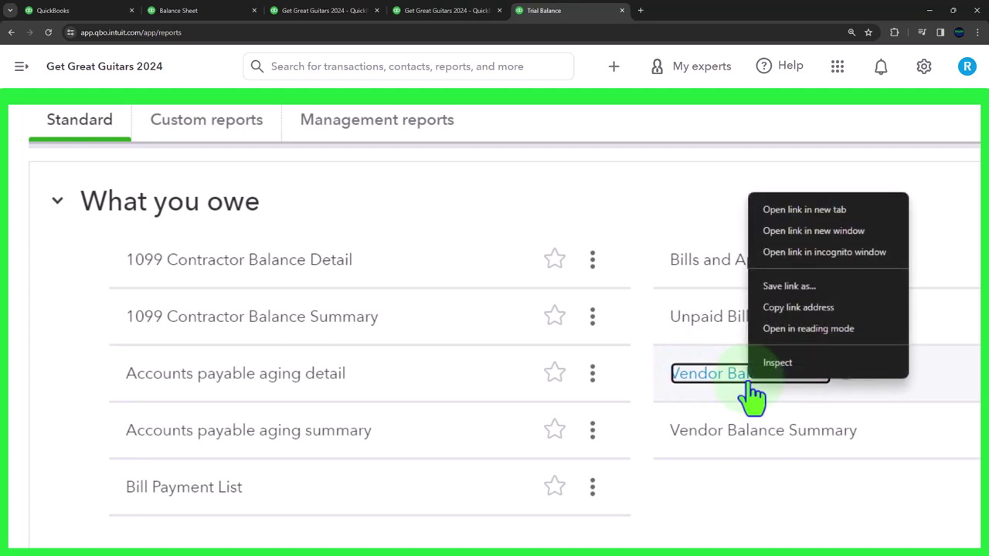
pyautogui.click(809, 212)
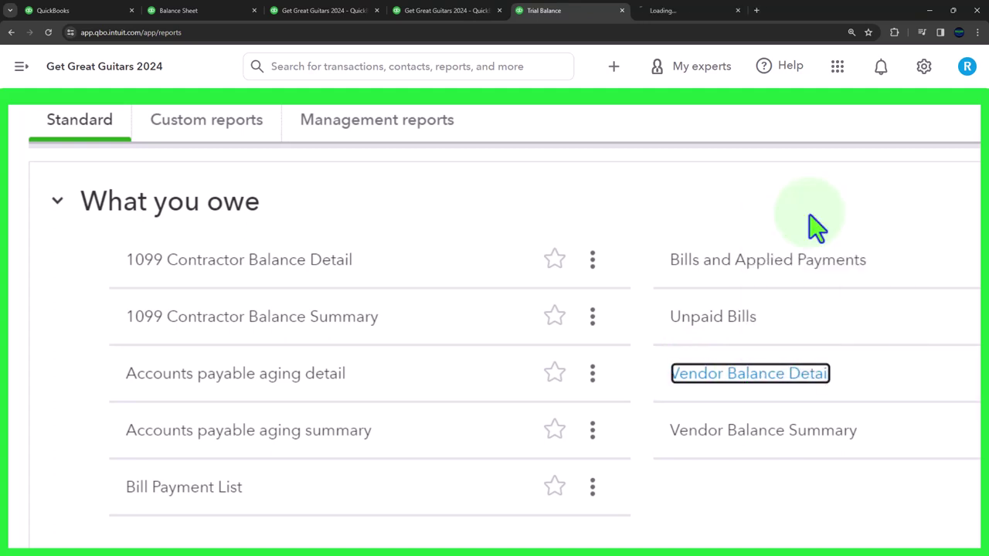
pyautogui.click(687, 15)
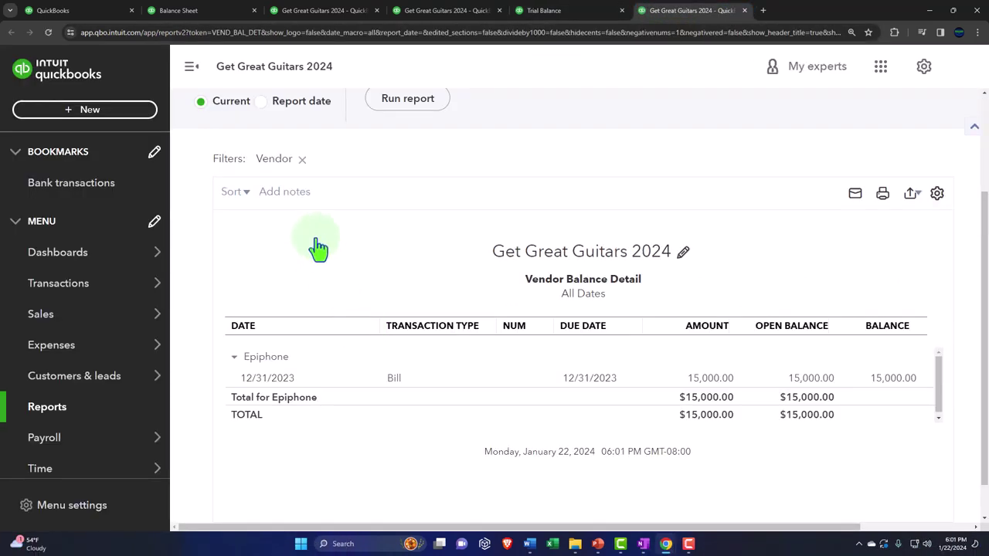
# Step: Examine the Vendor Balance Detail report and compare its total with Accounts Payable on the balance sheet
pyautogui.click(192, 67)
pyautogui.scroll(2, 170, 228)
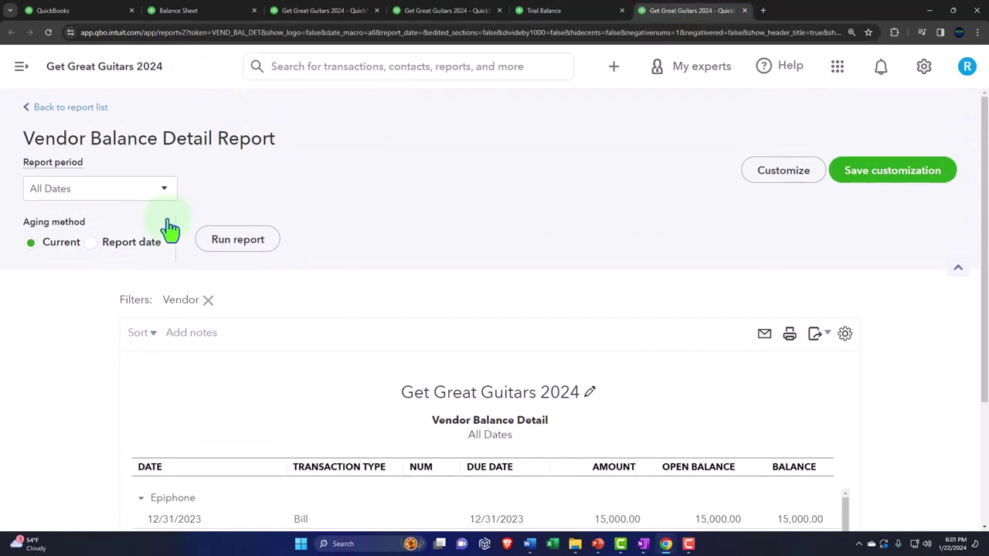
pyautogui.scroll(-2, 170, 228)
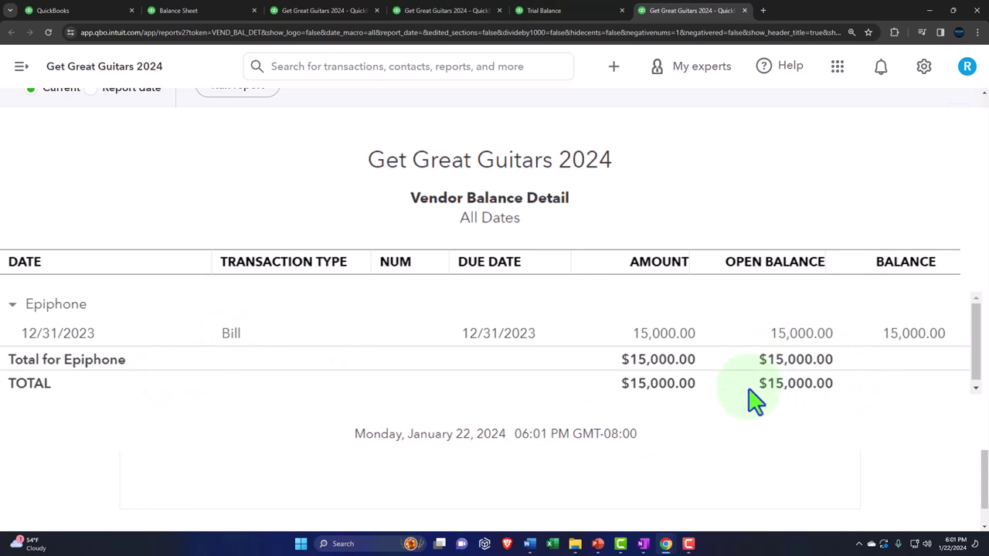
pyautogui.click(226, 14)
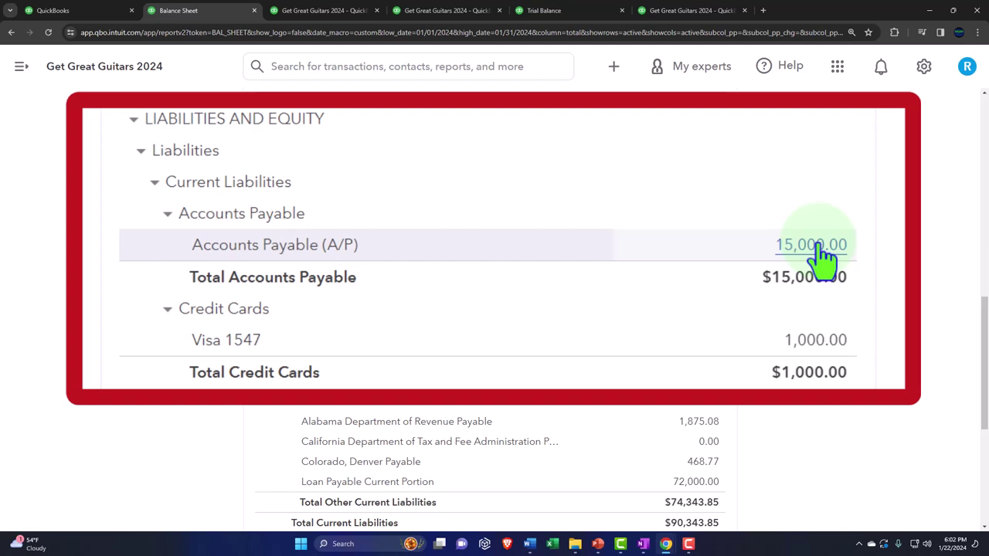
# Step: Show the Vendors page of the Expenses section in the first browser tab with the navigation menu collapsed
pyautogui.click(95, 12)
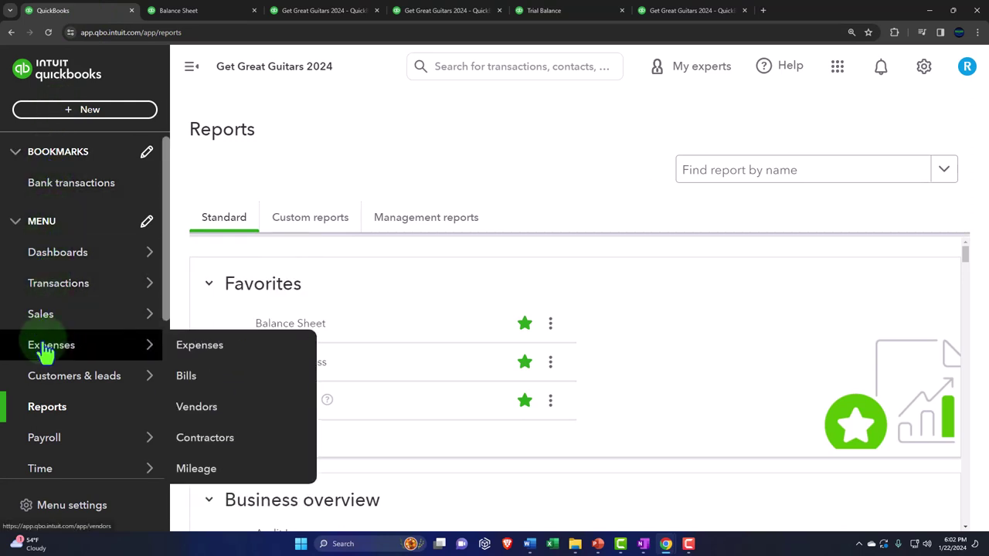
pyautogui.click(46, 352)
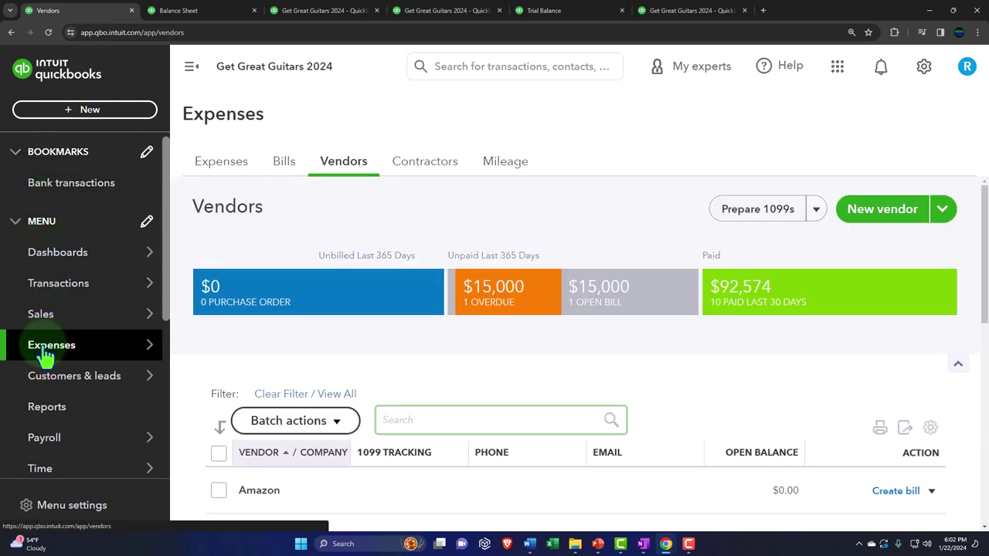
pyautogui.click(192, 66)
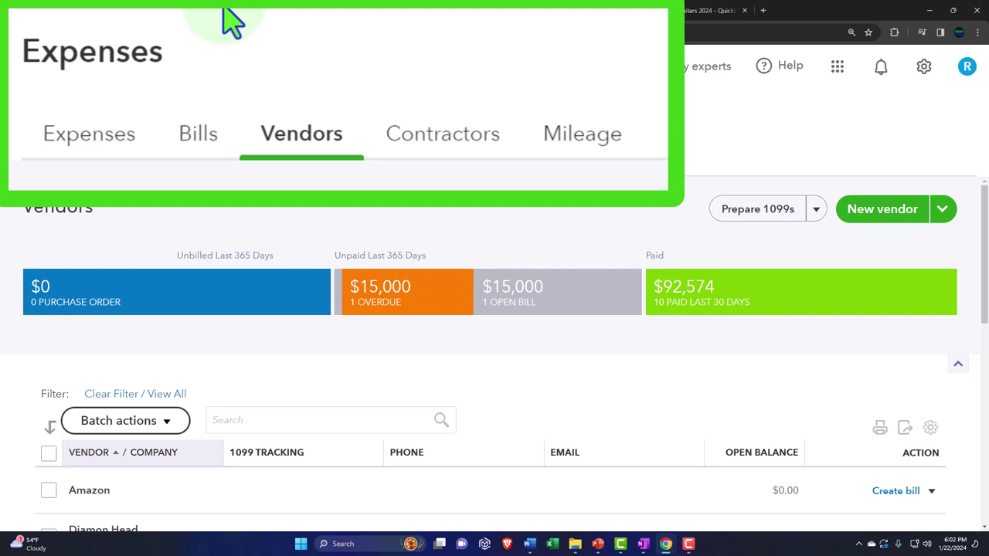
pyautogui.click(104, 133)
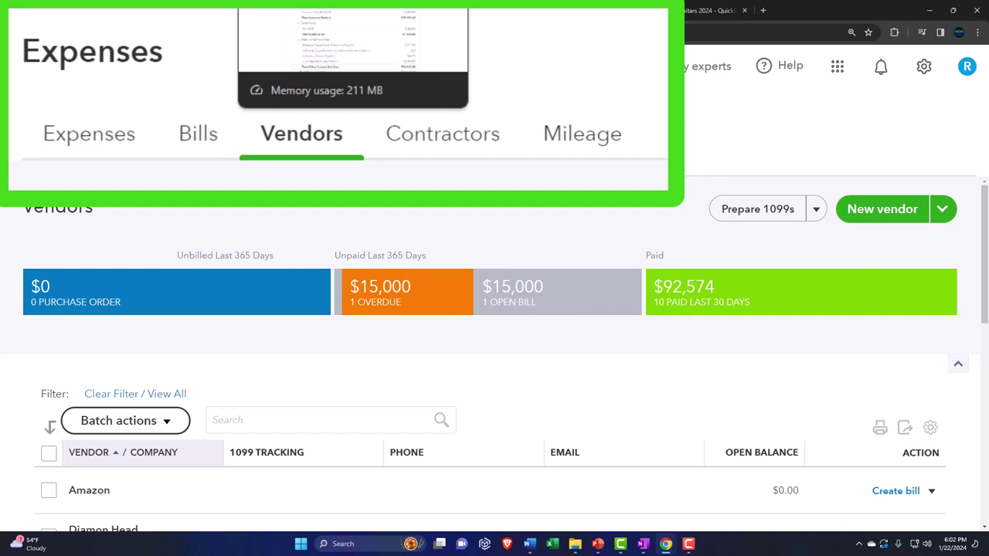
pyautogui.click(278, 156)
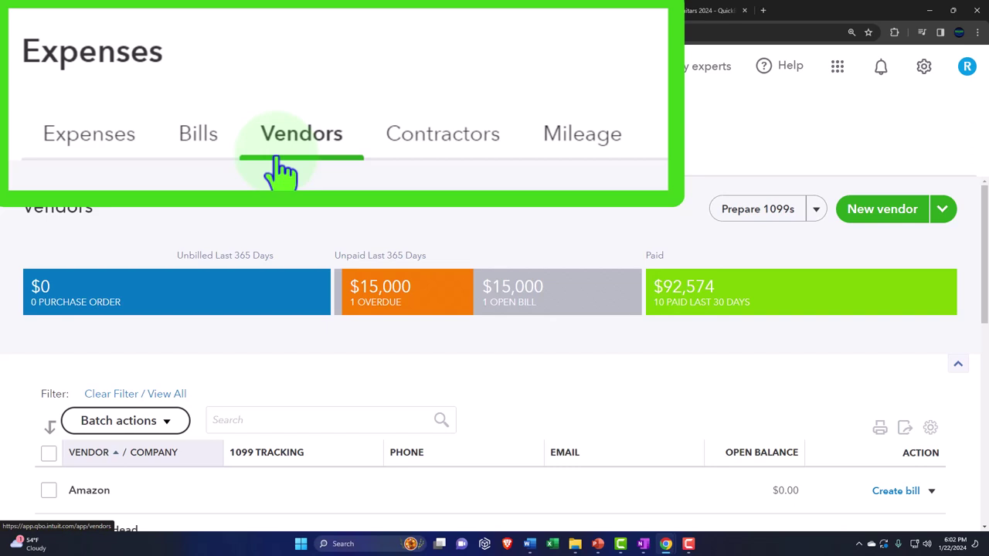
# Step: Show the Expenses page of the Expenses section and limit its transaction list to the Bill type
pyautogui.click(52, 166)
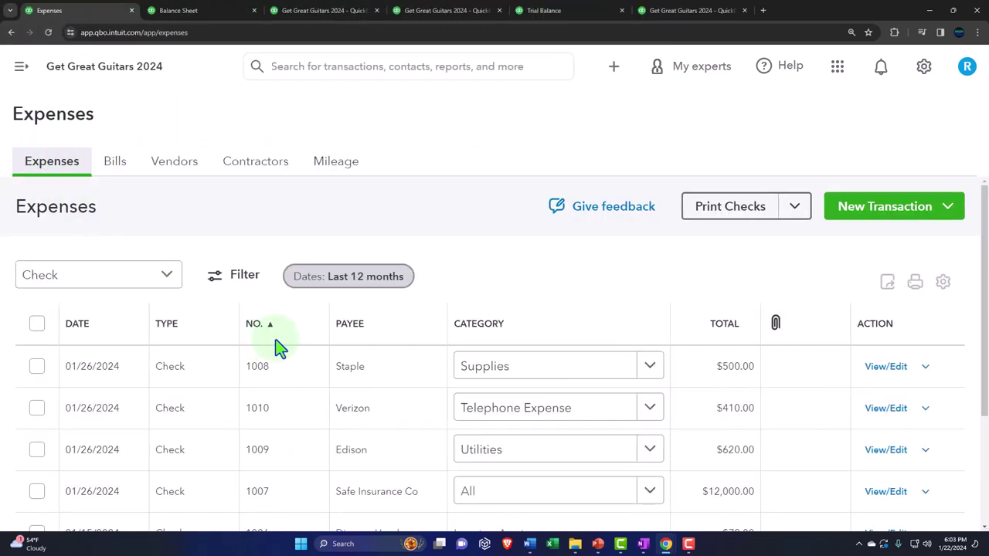
pyautogui.click(166, 274)
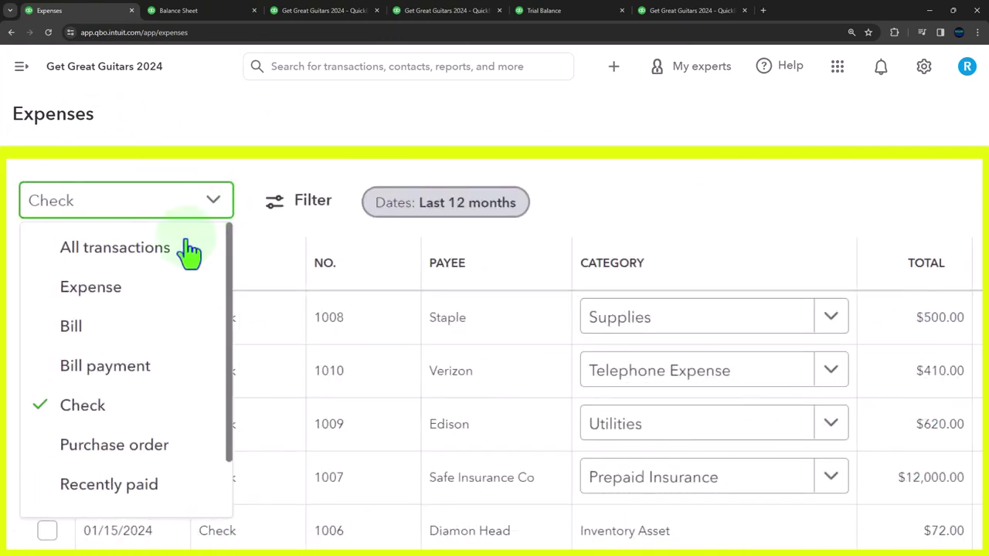
pyautogui.click(115, 336)
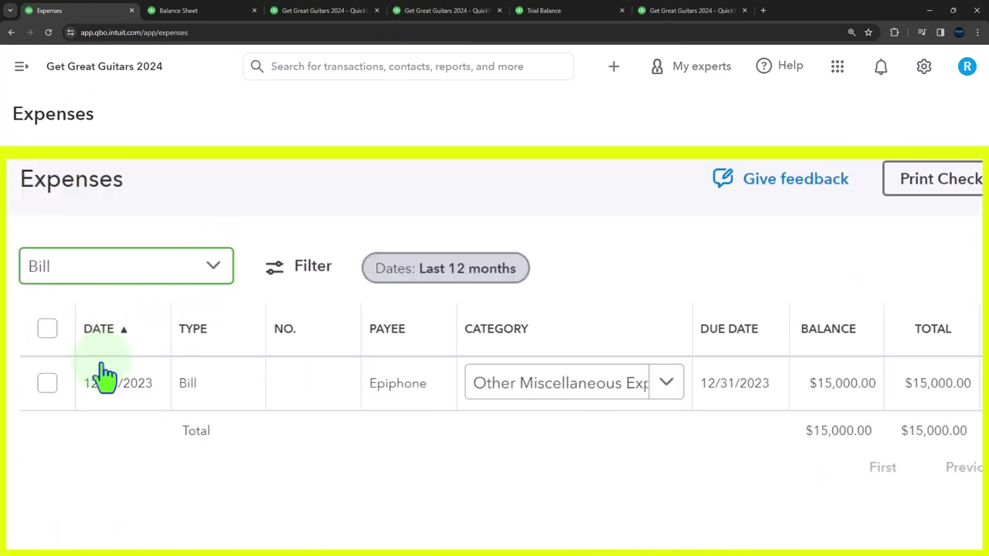
# Step: Look through the status options in the bill list's filter and leave the filter at all statuses
pyautogui.click(312, 276)
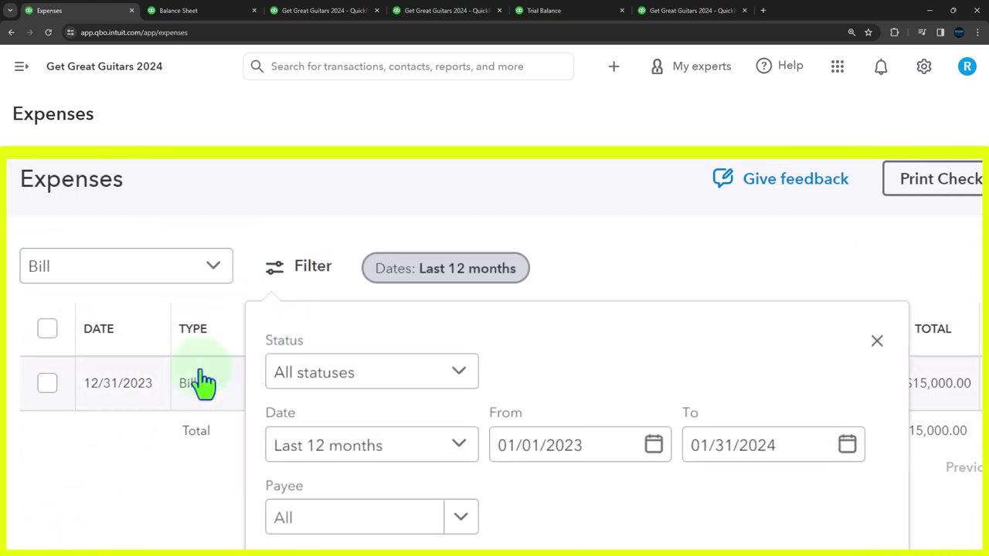
pyautogui.click(429, 386)
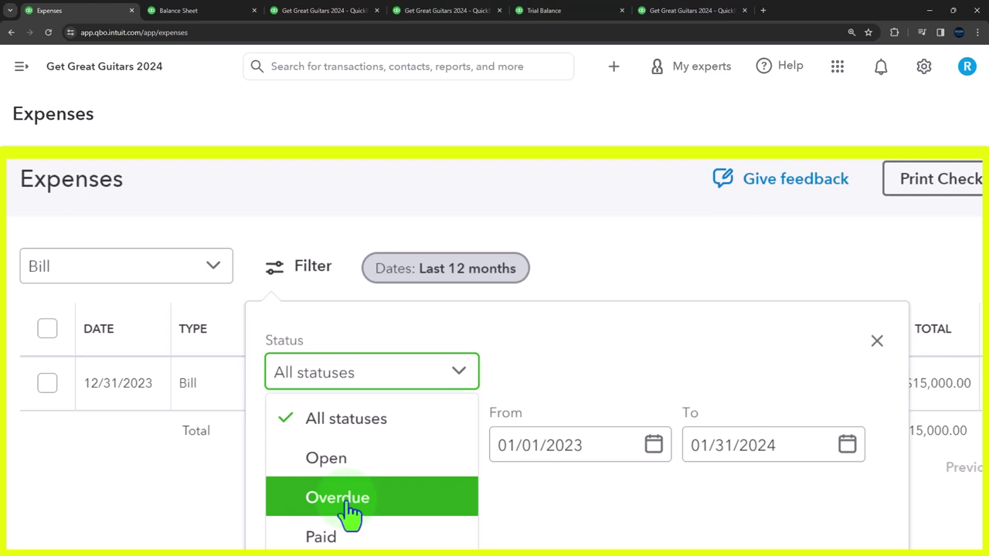
pyautogui.click(132, 512)
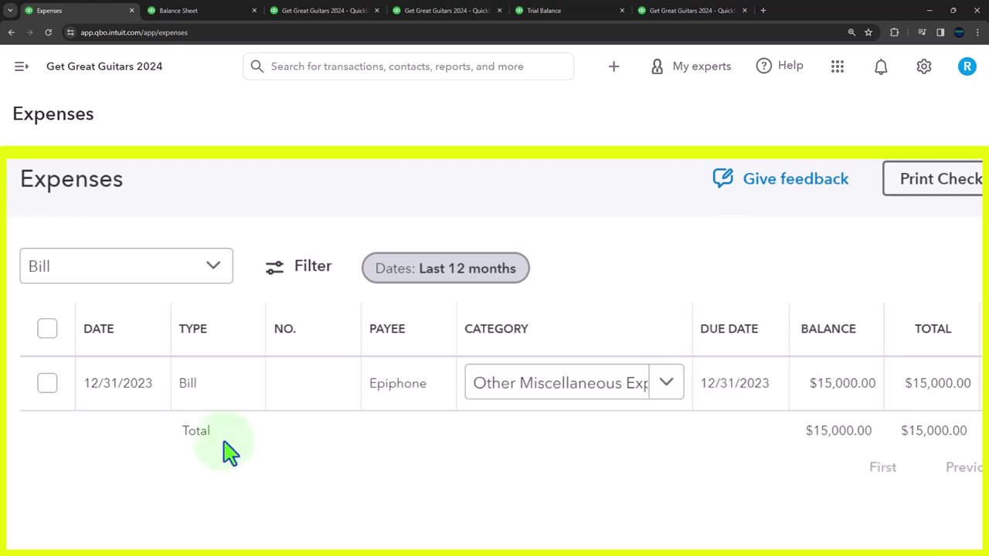
pyautogui.click(296, 272)
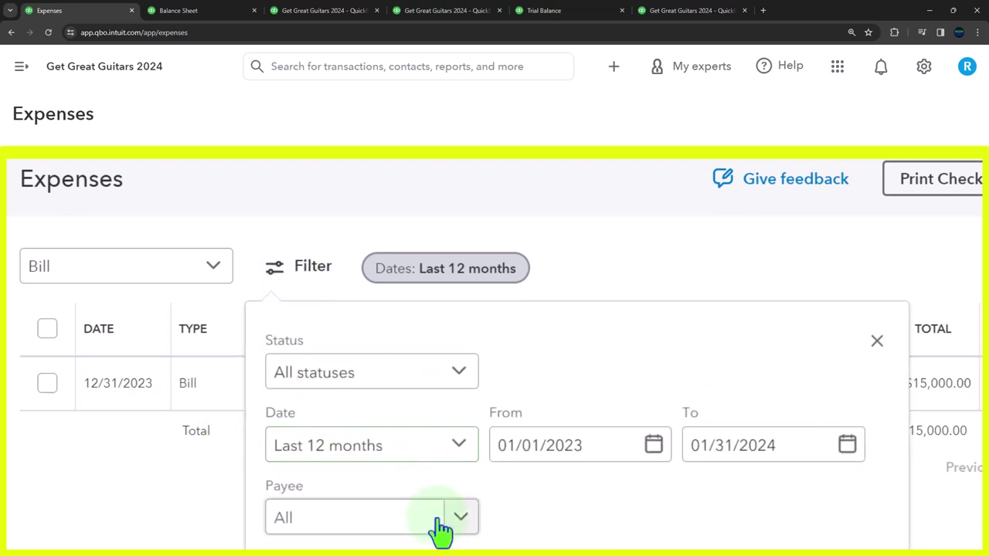
pyautogui.click(439, 376)
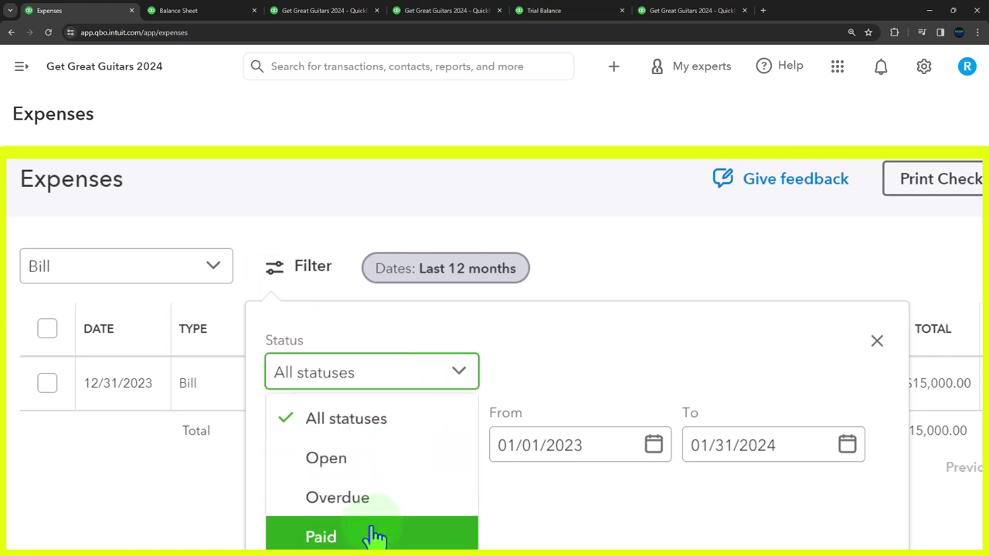
pyautogui.click(128, 516)
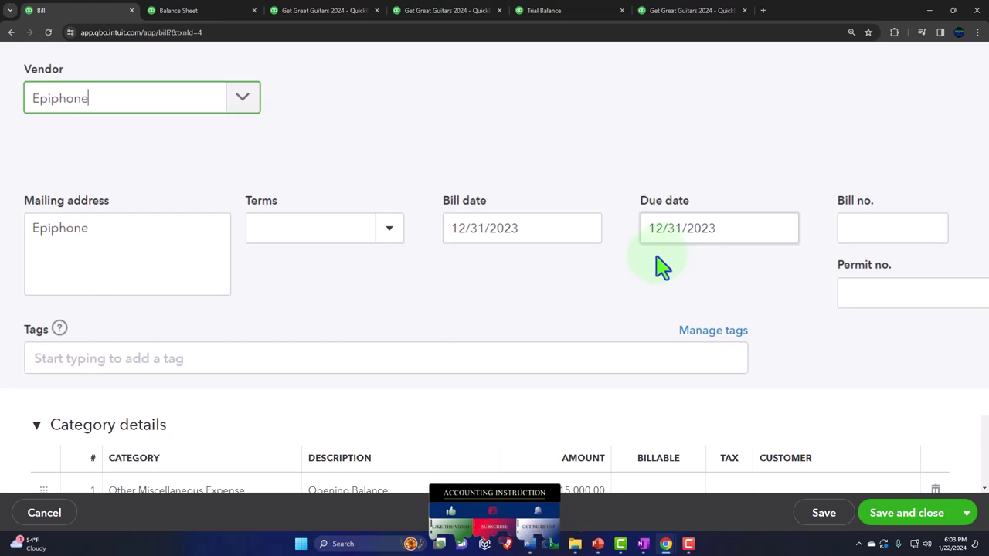
# Step: Check the terms options and the bill and due dates on the Epiphone bill, and close it unchanged
pyautogui.click(393, 232)
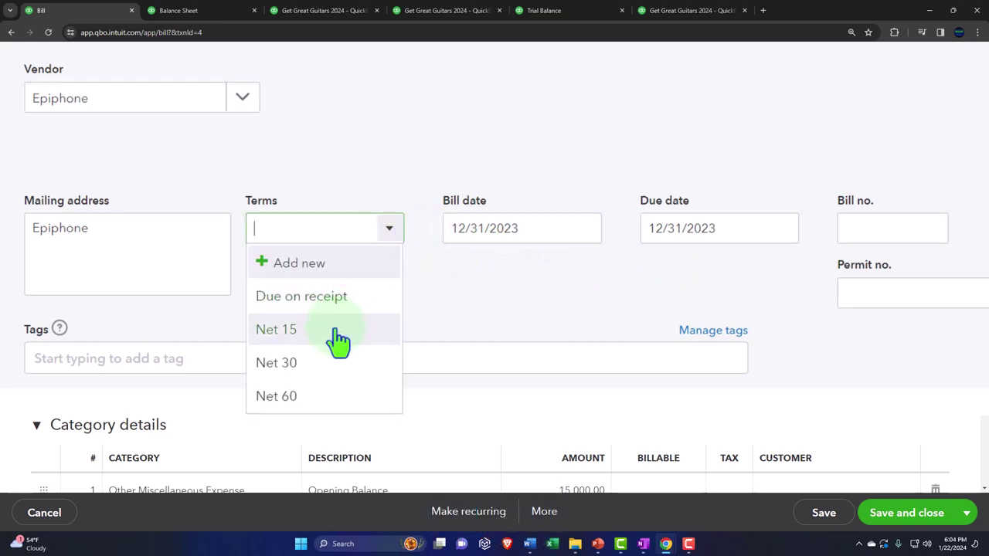
pyautogui.press('Tab')
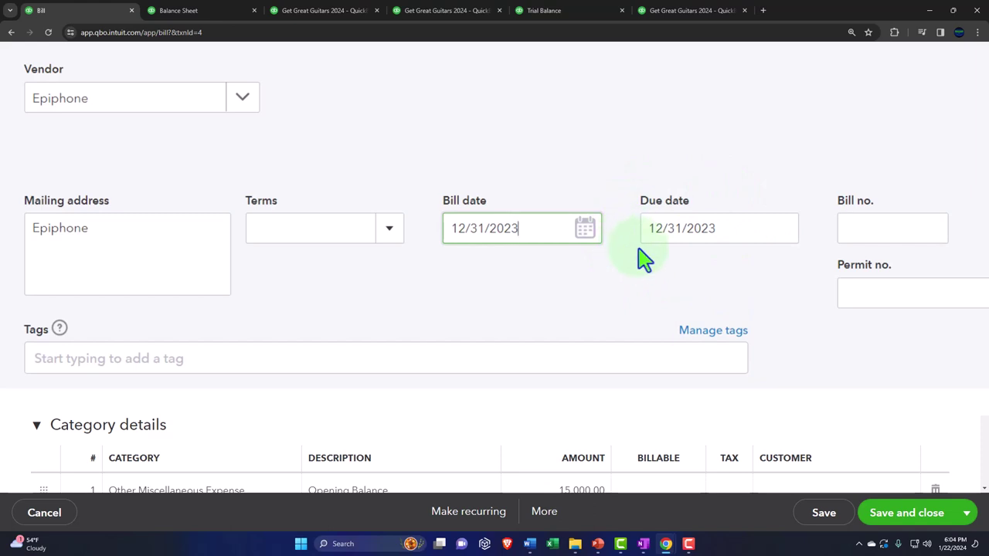
pyautogui.click(967, 65)
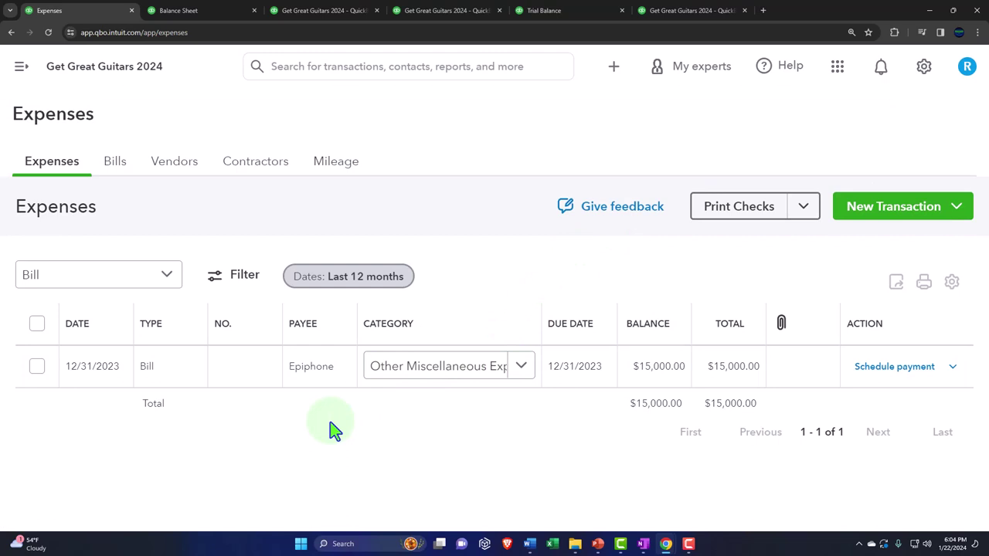
# Step: Examine the Bills page, including its vendor filter options and the Paid and Unpaid lists
pyautogui.click(117, 166)
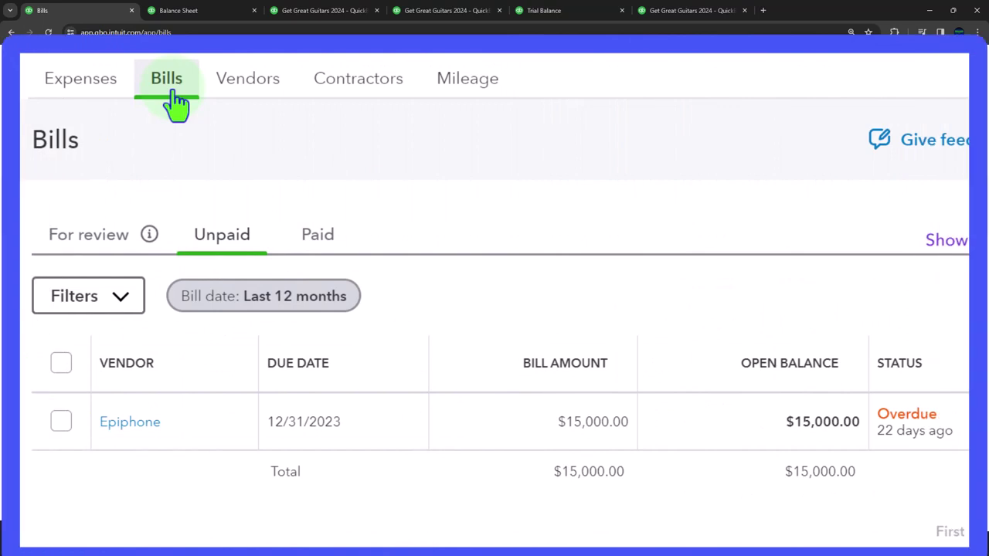
pyautogui.click(131, 307)
pyautogui.click(261, 411)
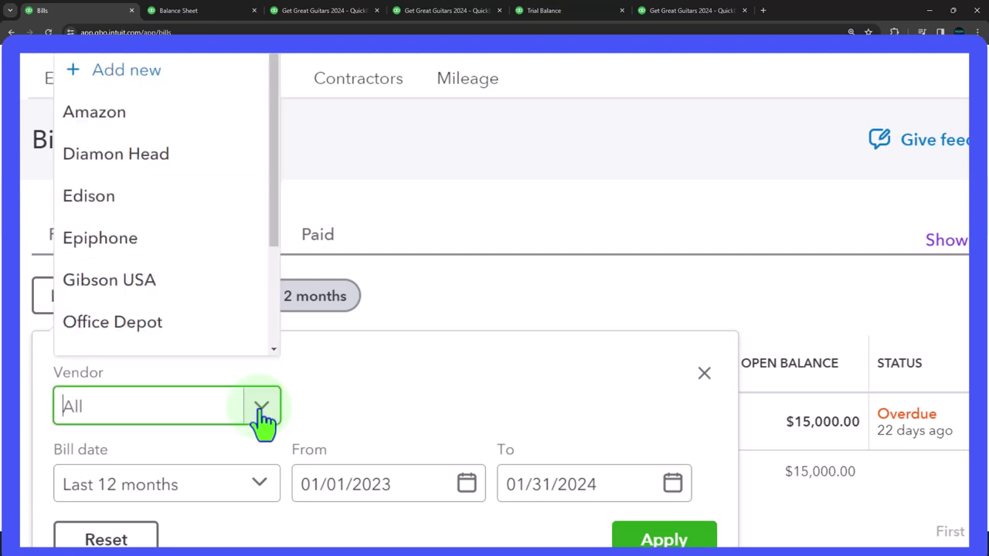
pyautogui.click(463, 398)
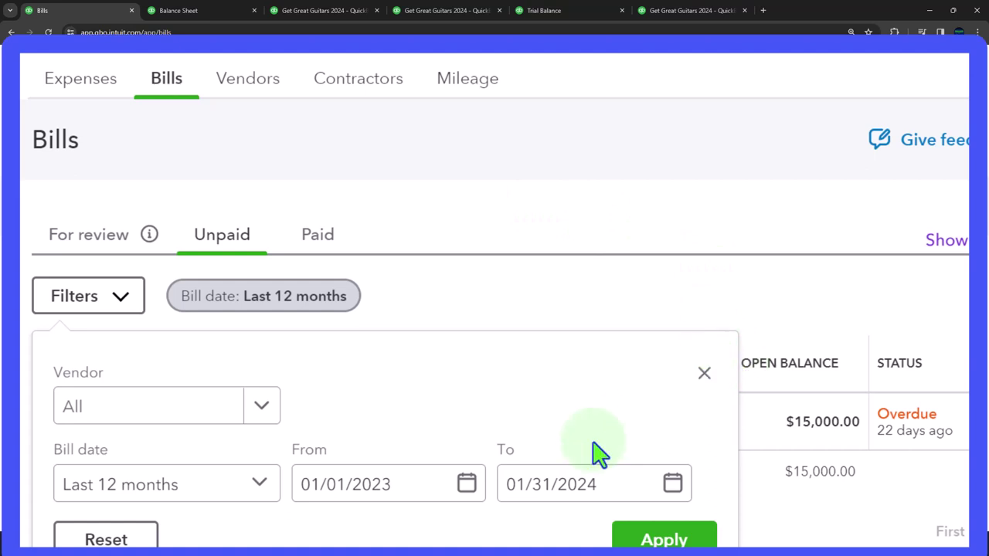
pyautogui.press('Escape')
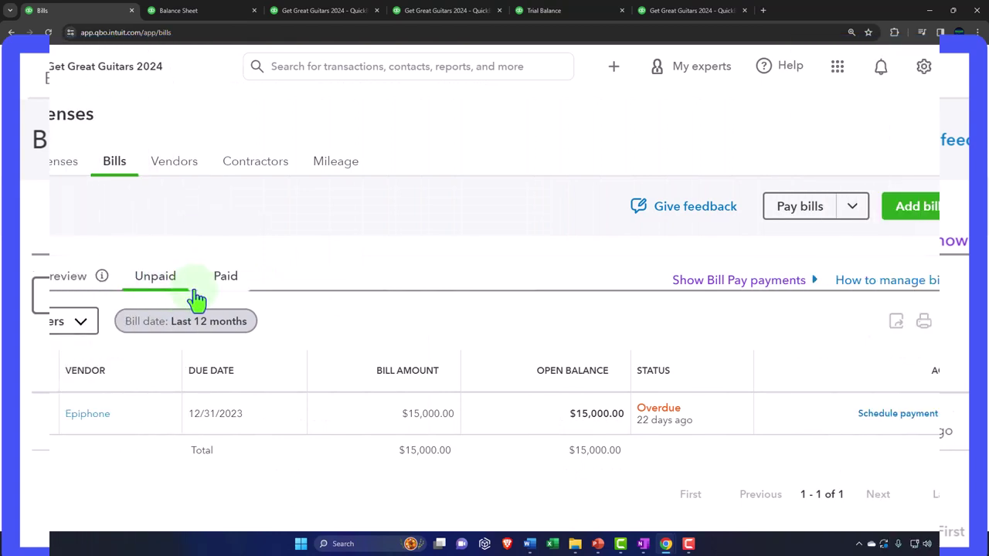
pyautogui.click(224, 286)
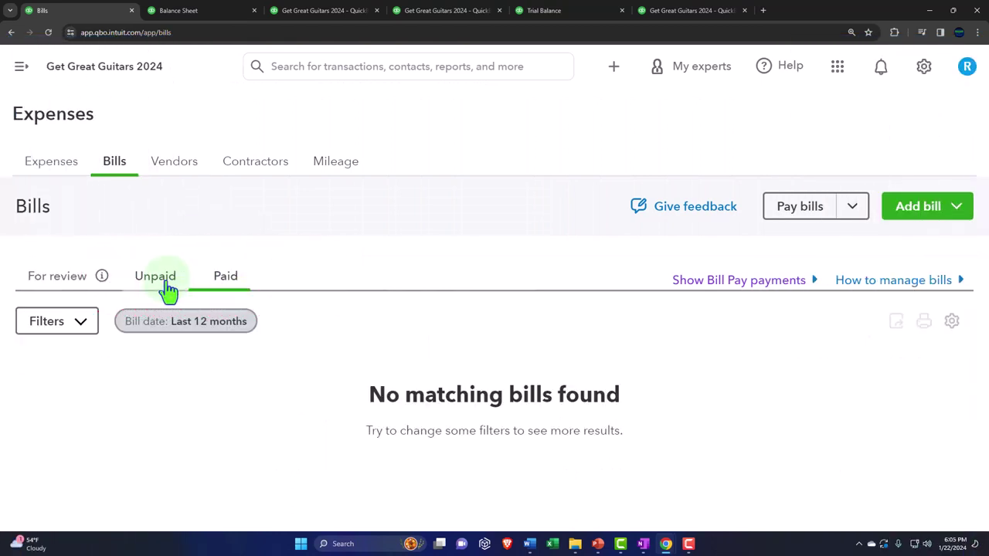
pyautogui.click(170, 289)
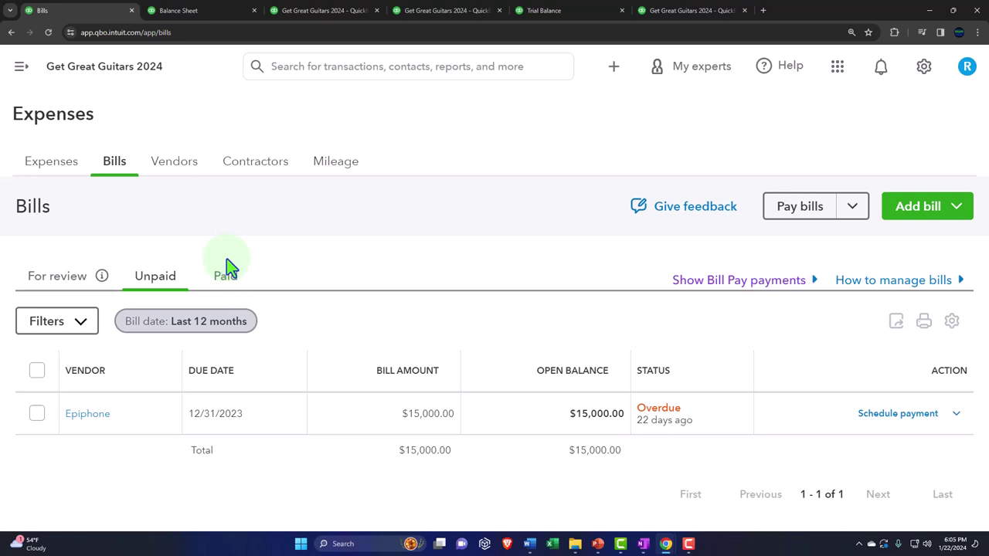
# Step: Limit the vendor list on the Vendors page to vendors with overdue bills
pyautogui.click(174, 177)
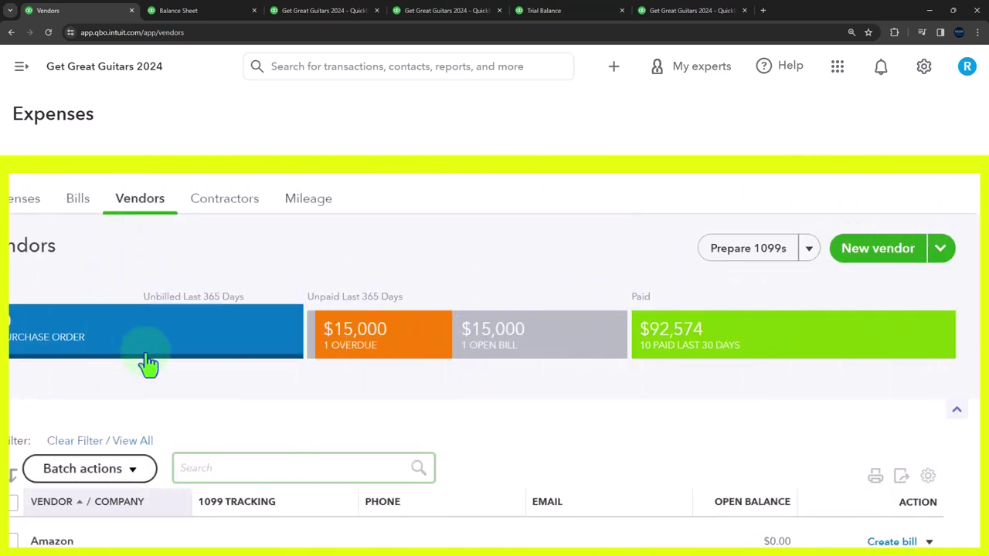
pyautogui.click(361, 359)
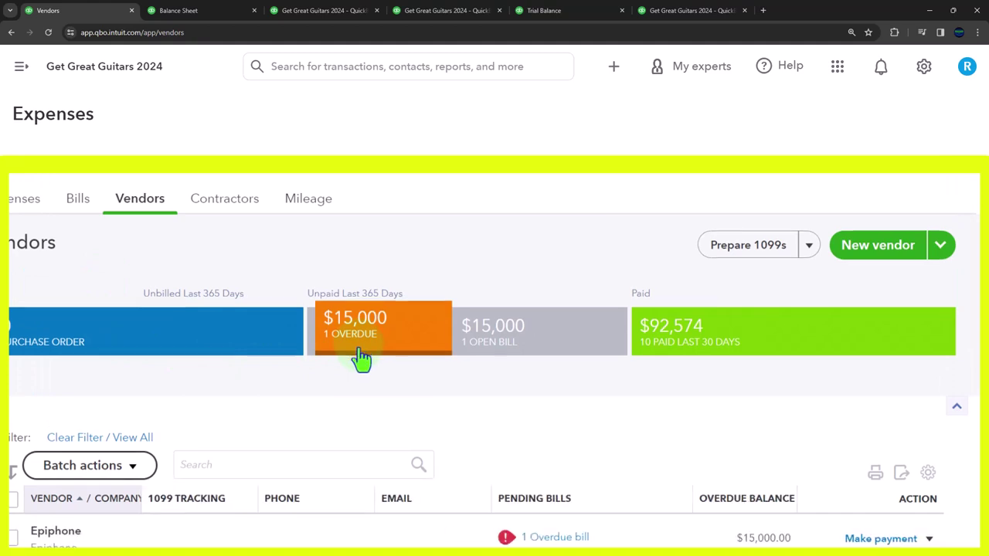
pyautogui.scroll(-2, 360, 358)
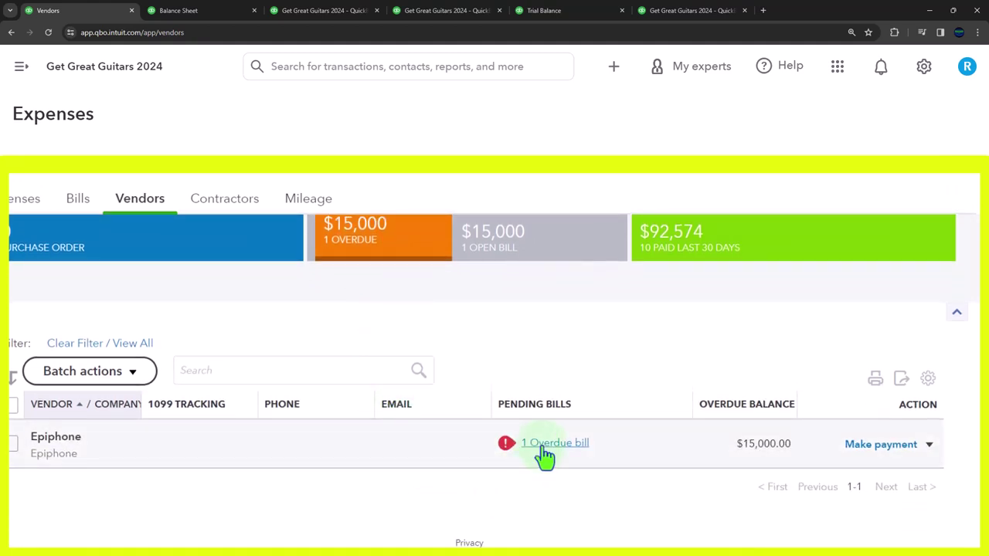
# Step: Check the actions offered for Epiphone's overdue bill, including its payment form, and close the form without saving
pyautogui.click(928, 446)
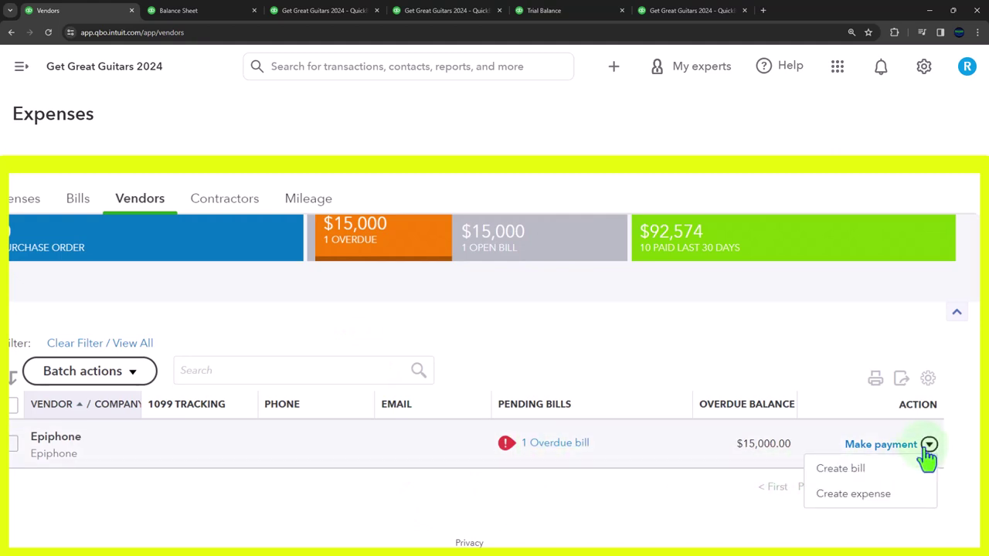
pyautogui.click(914, 503)
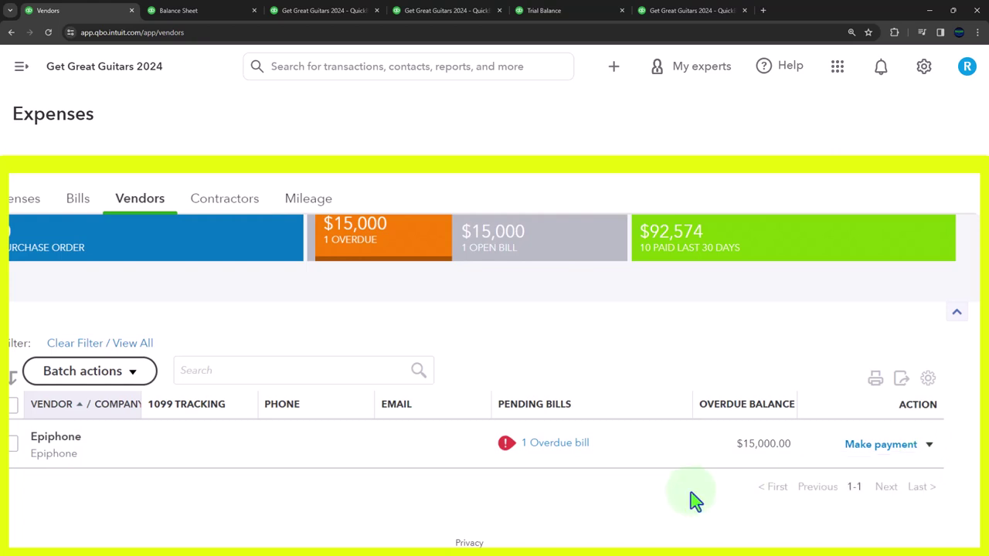
pyautogui.click(873, 456)
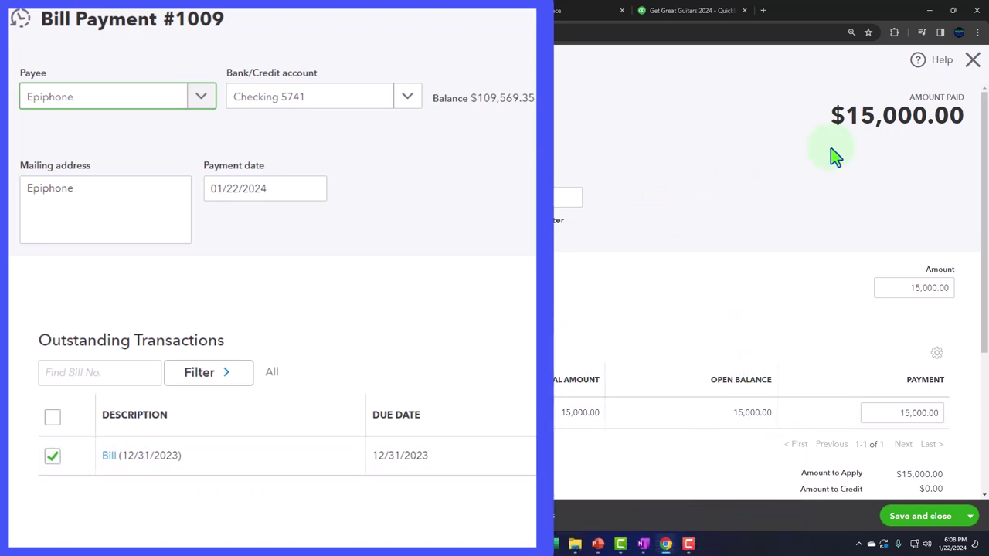
pyautogui.click(972, 61)
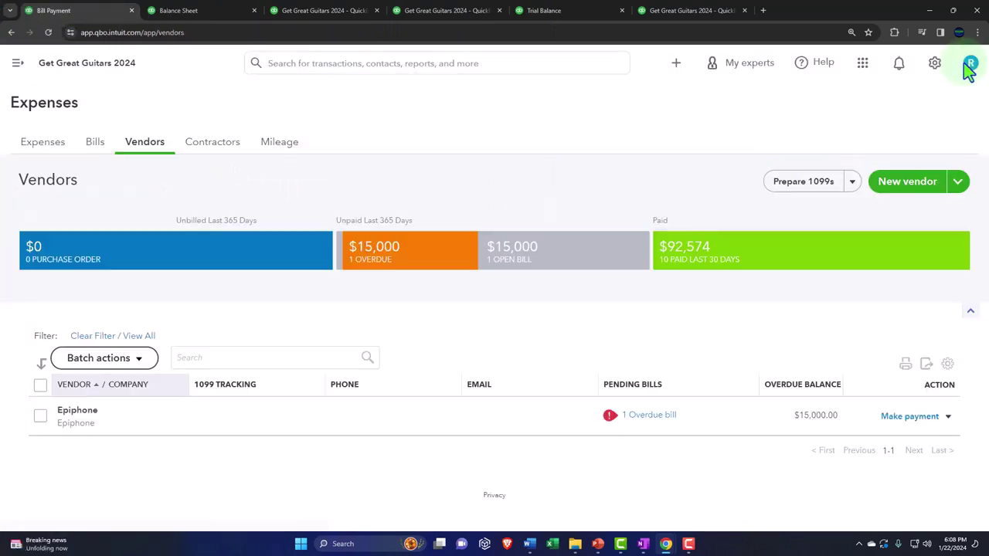
# Step: Start a Pay Bills transaction and choose the checking account as the payment account
pyautogui.click(678, 65)
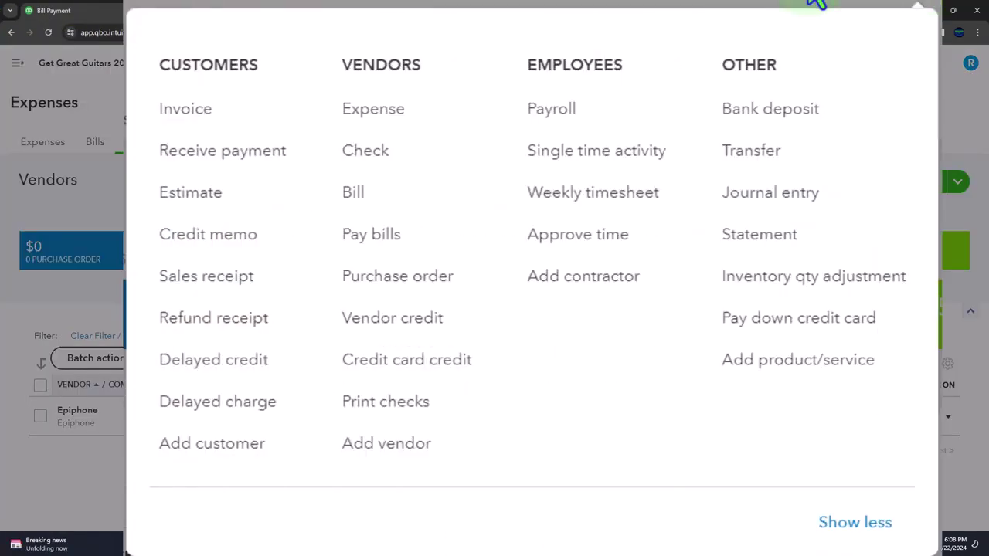
pyautogui.click(402, 235)
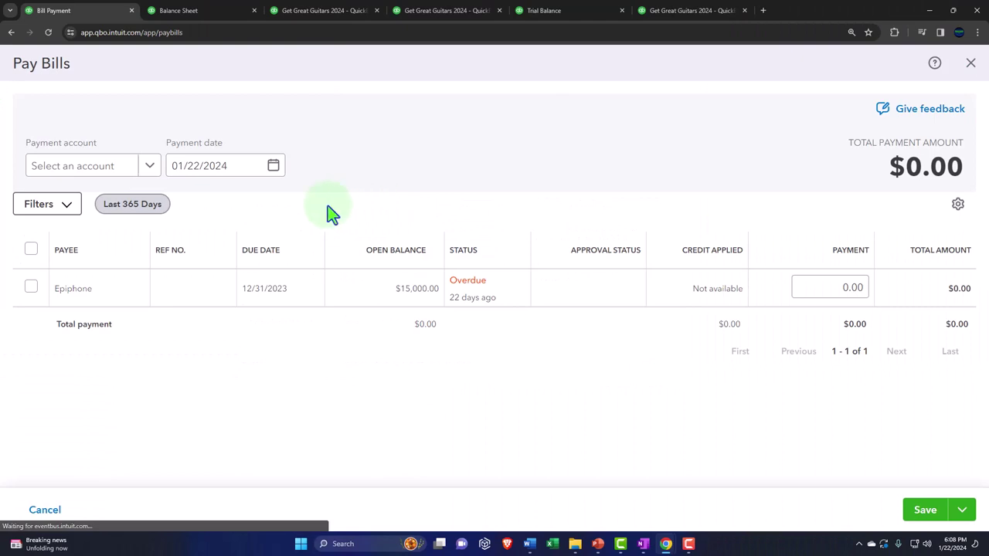
pyautogui.click(149, 167)
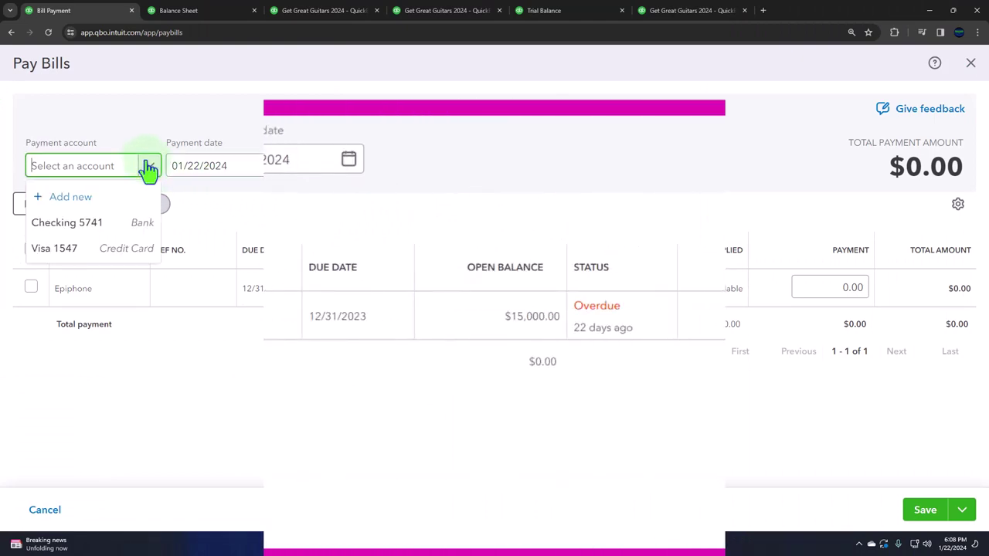
pyautogui.click(160, 232)
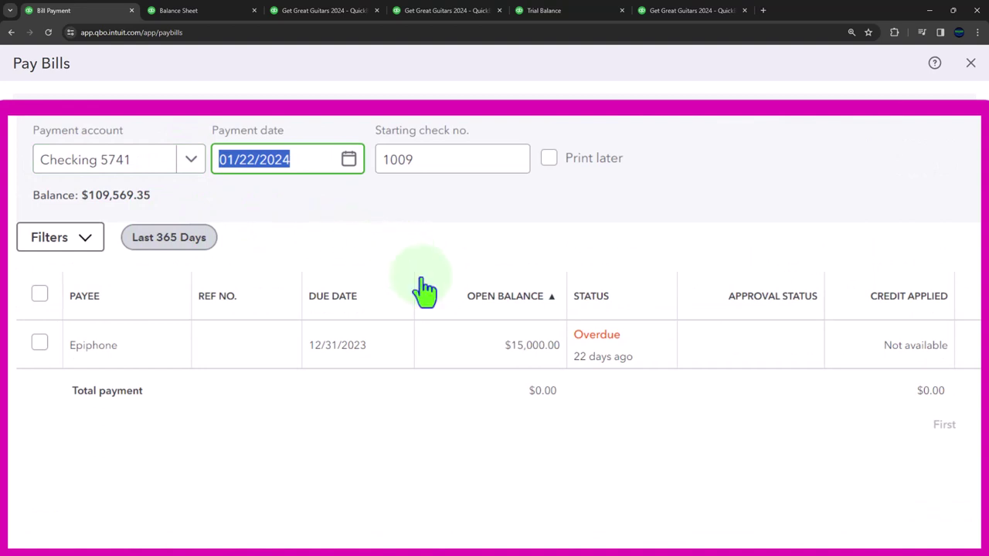
# Step: Set the payment date of the bill payment to 01/27/2024
pyautogui.write('01/23/2024')
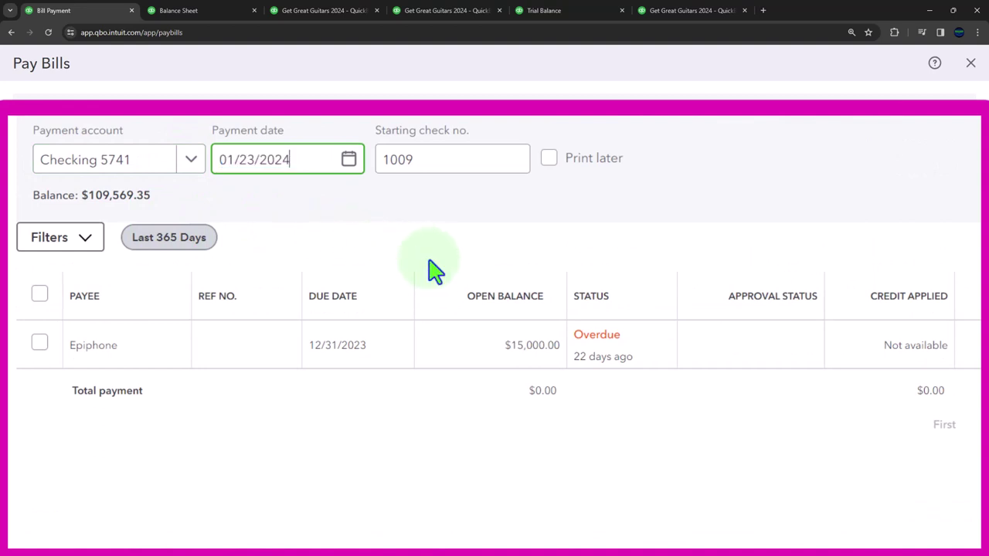
pyautogui.press('+')
pyautogui.press('+')
pyautogui.press('+')
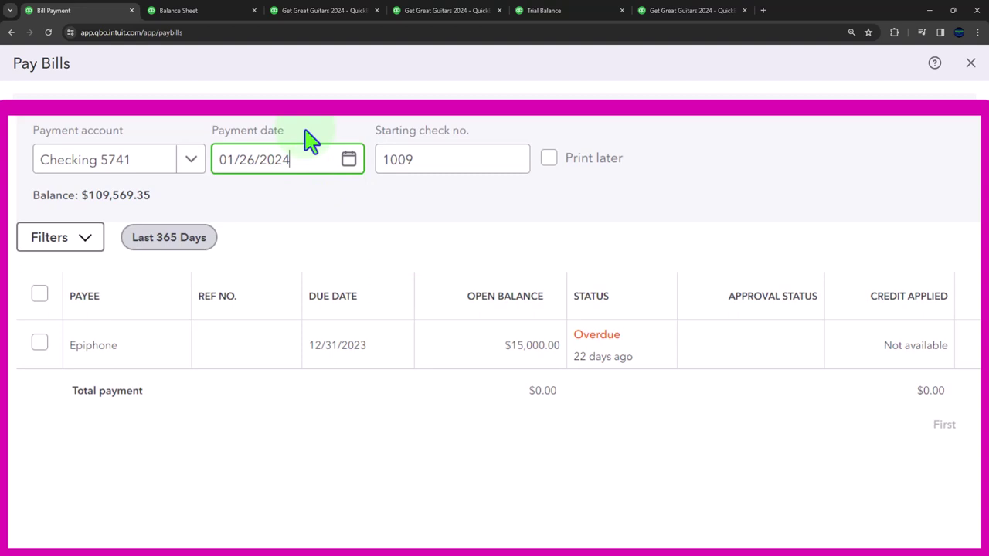
pyautogui.press('+')
pyautogui.press('Tab')
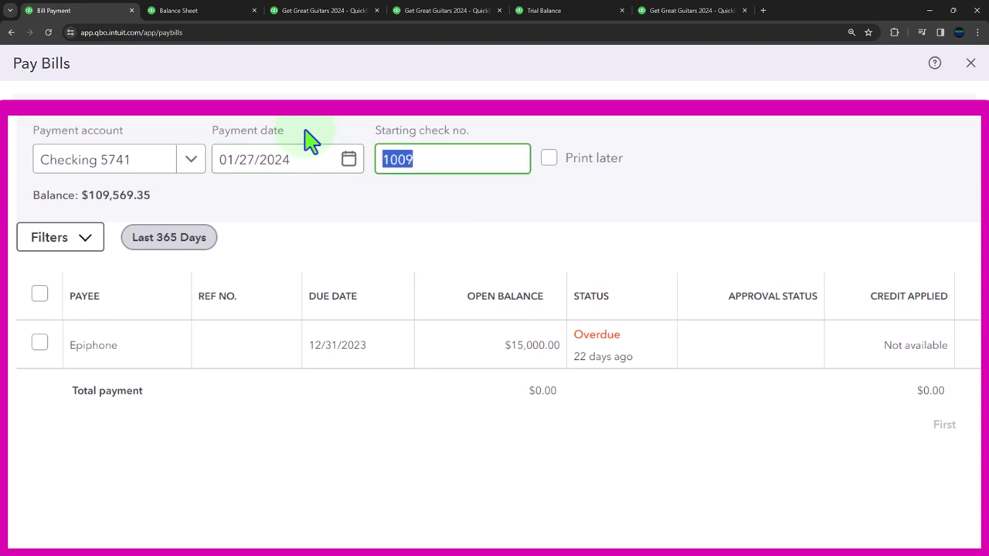
# Step: Set the starting check number to 1011 and select the Epiphone bill for full payment
pyautogui.click(426, 158)
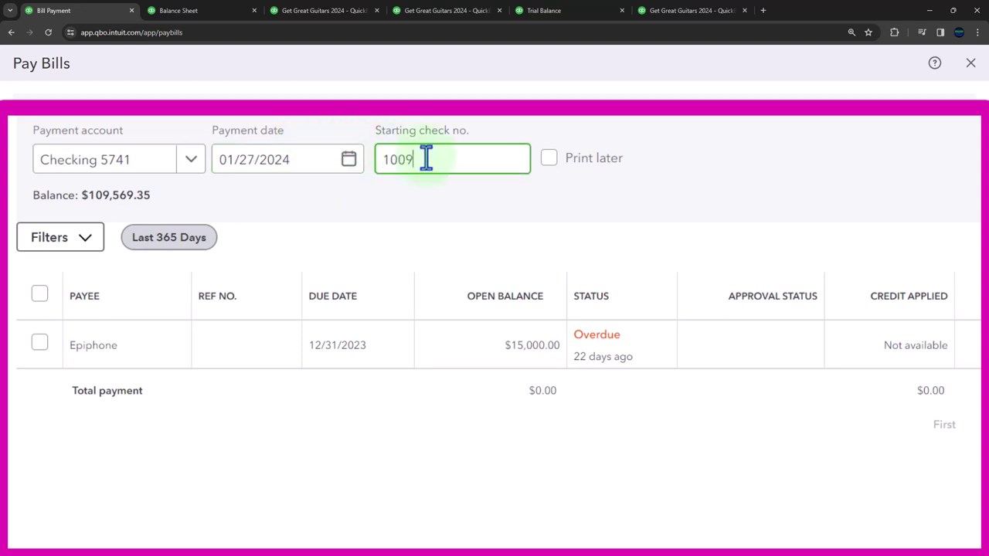
pyautogui.press('BackSpace')
pyautogui.press('BackSpace')
pyautogui.write('11')
pyautogui.press('Tab')
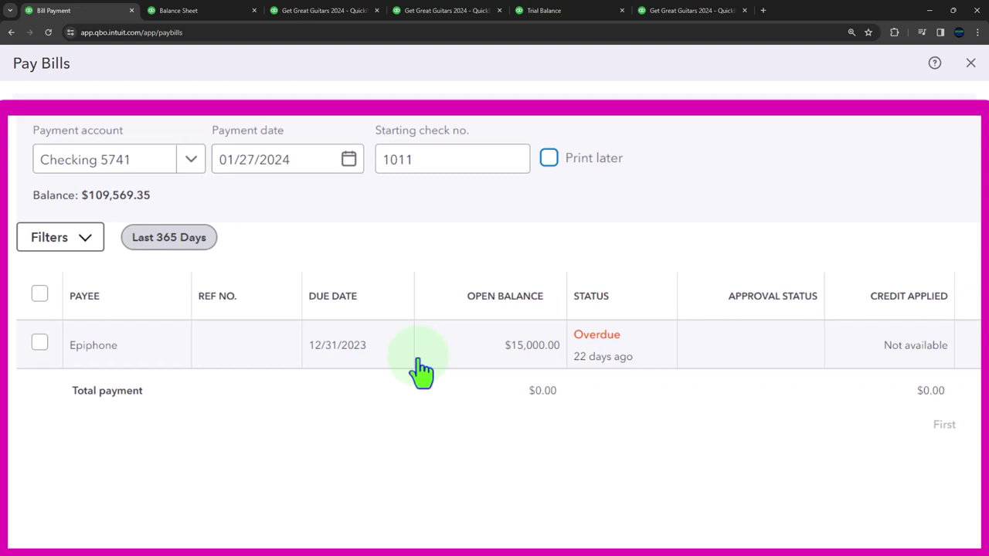
pyautogui.click(39, 344)
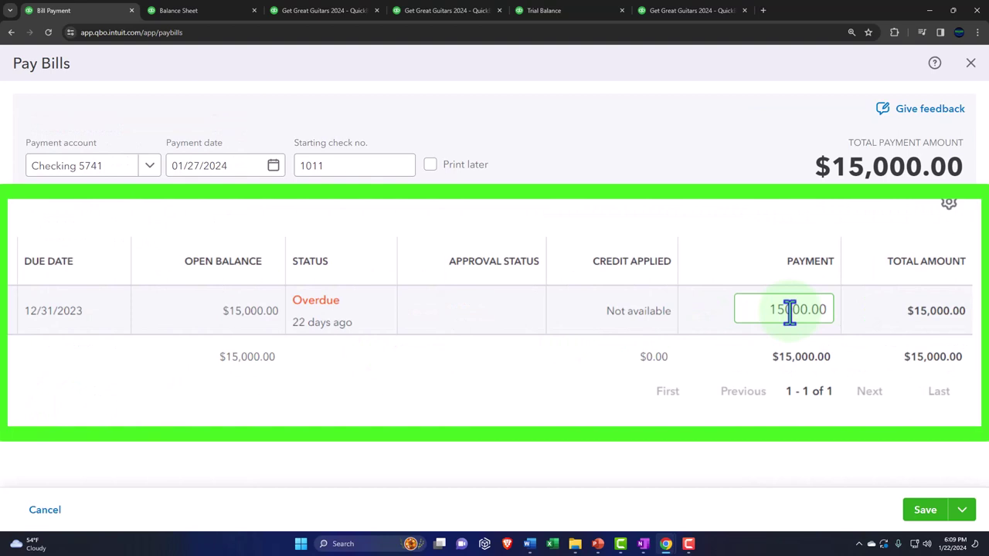
# Step: Try a partial payment of 1,000.00 on the Epiphone bill
pyautogui.click(819, 311)
pyautogui.press('Escape')
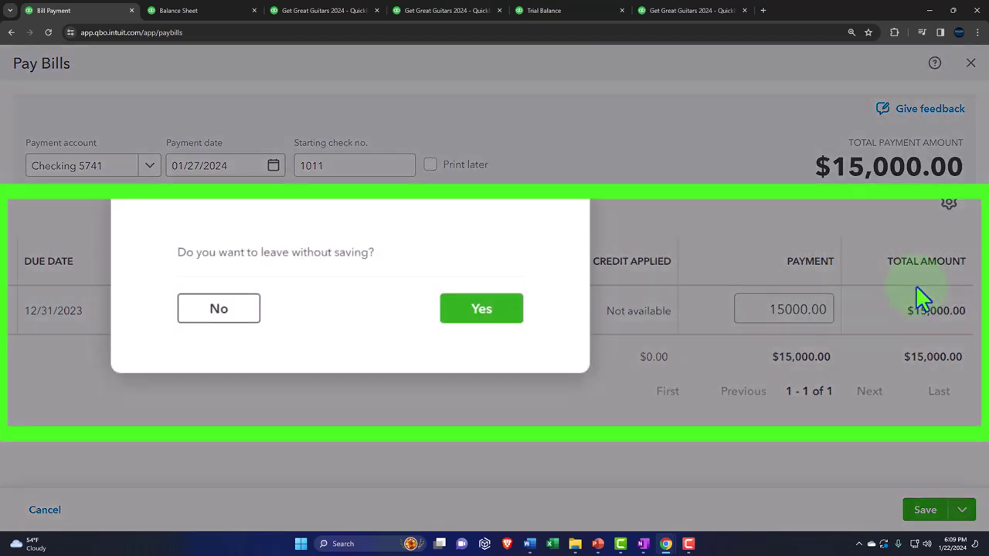
pyautogui.click(222, 310)
pyautogui.moveTo(762, 307); pyautogui.dragTo(827, 302)
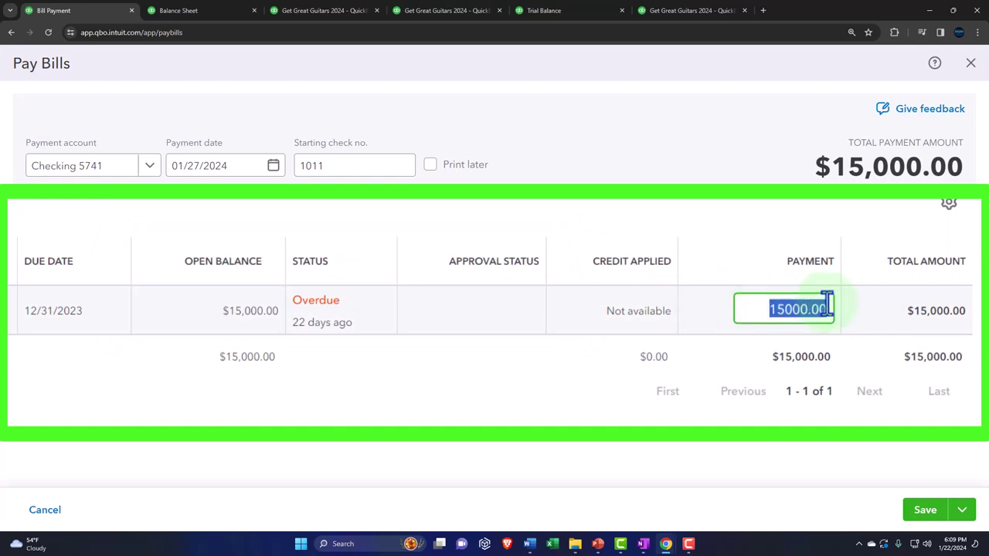
pyautogui.write('1000')
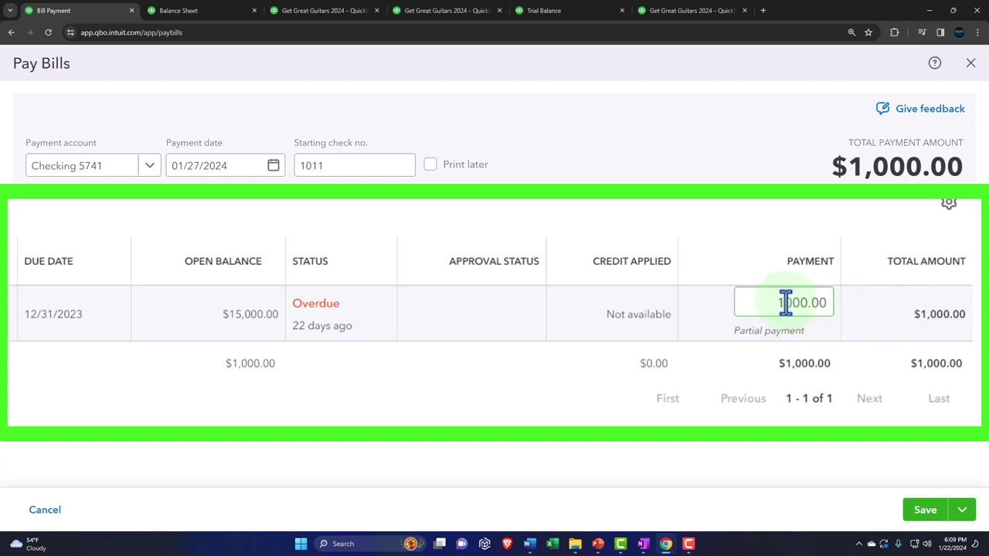
pyautogui.press('Escape')
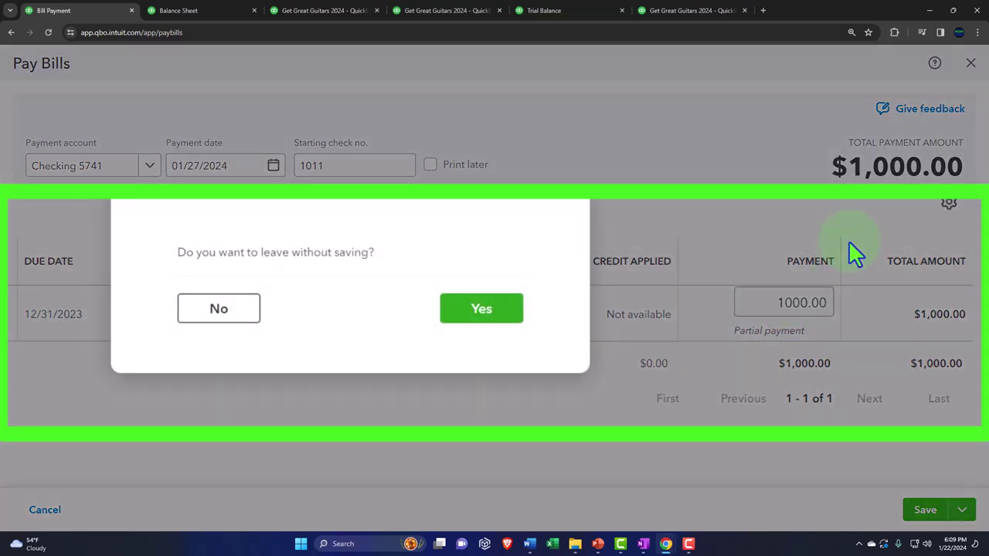
pyautogui.click(221, 310)
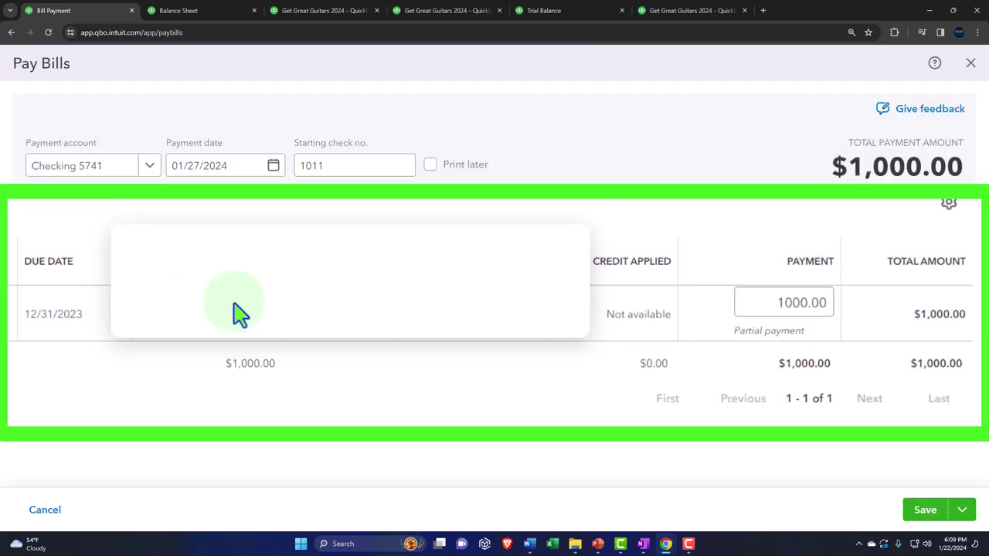
# Step: Restore the Epiphone bill's payment amount to 15,000.00
pyautogui.moveTo(775, 302); pyautogui.dragTo(830, 302)
pyautogui.write('15000')
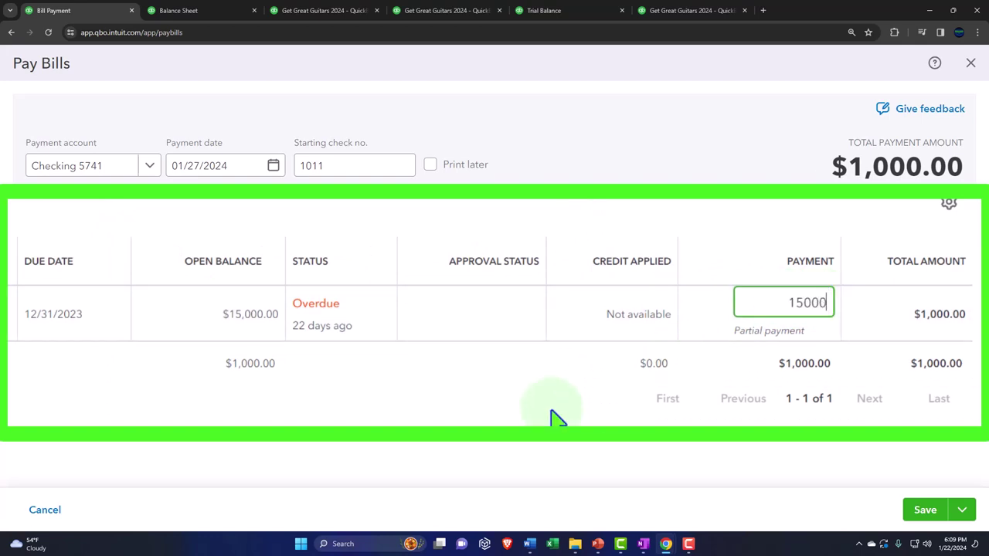
pyautogui.press('Tab')
pyautogui.press('Tab')
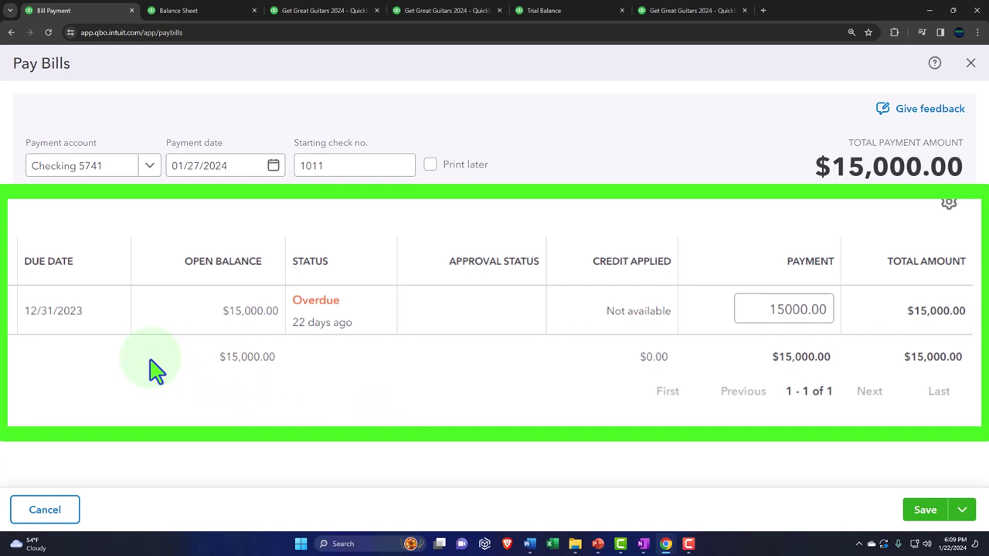
# Step: Review the check number and payment date, and save and close the Epiphone bill payment
pyautogui.click(224, 264)
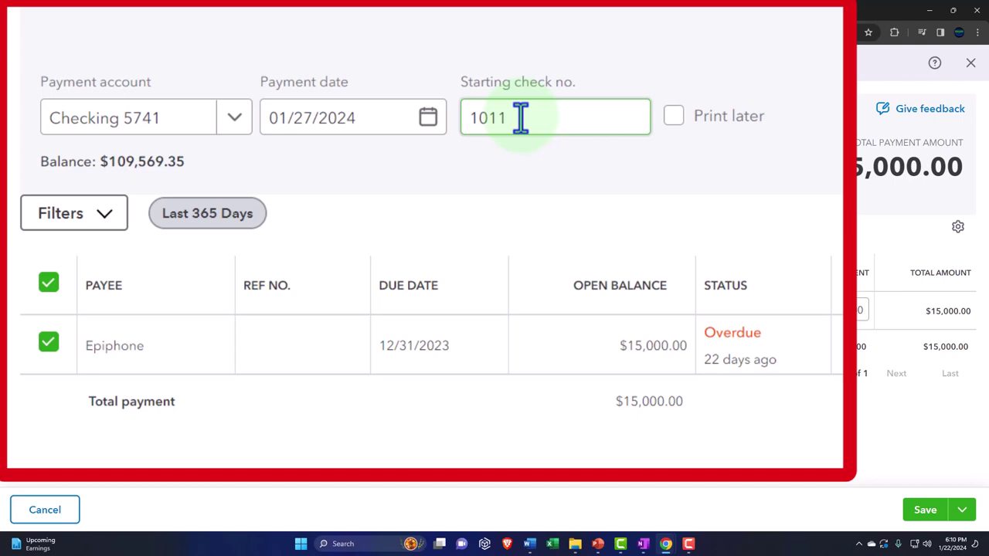
pyautogui.click(442, 130)
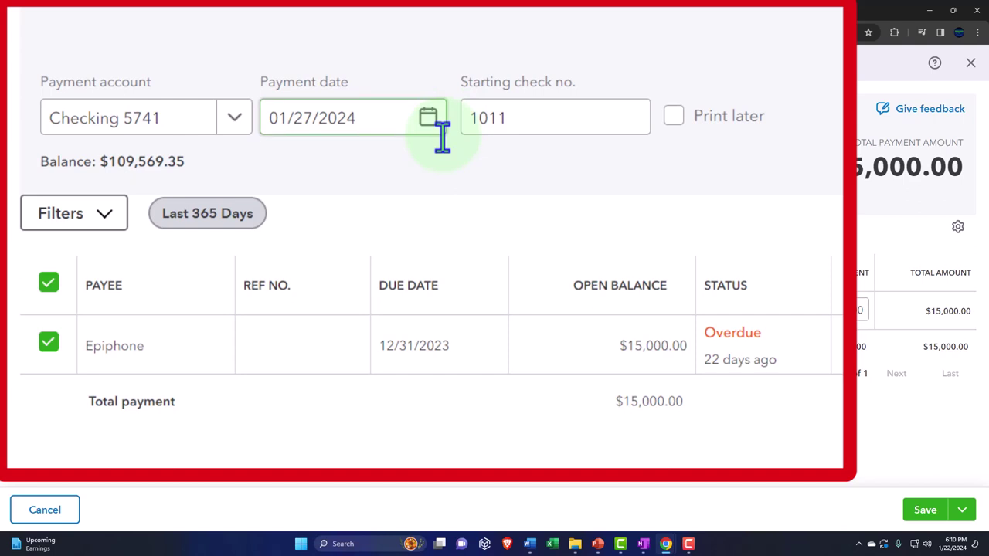
pyautogui.click(523, 126)
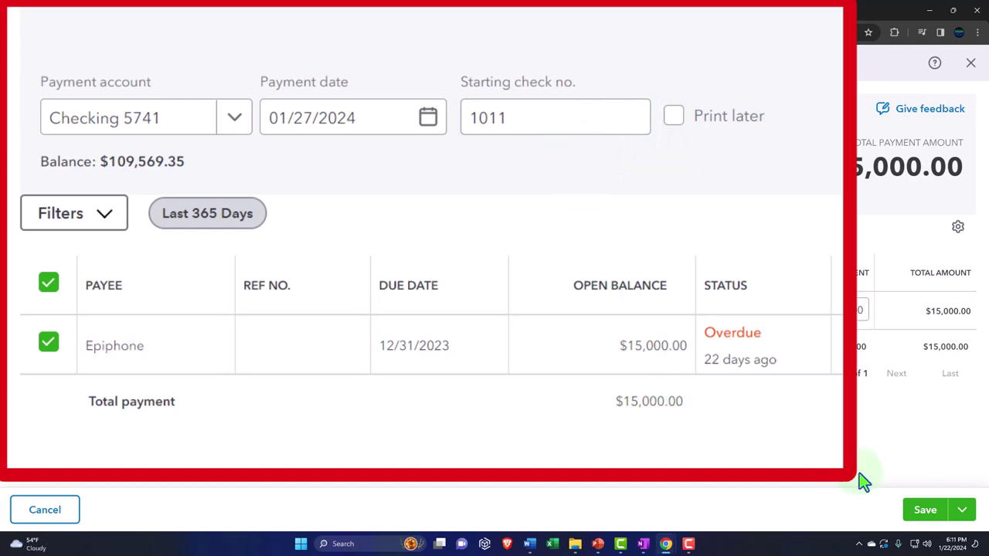
pyautogui.click(962, 515)
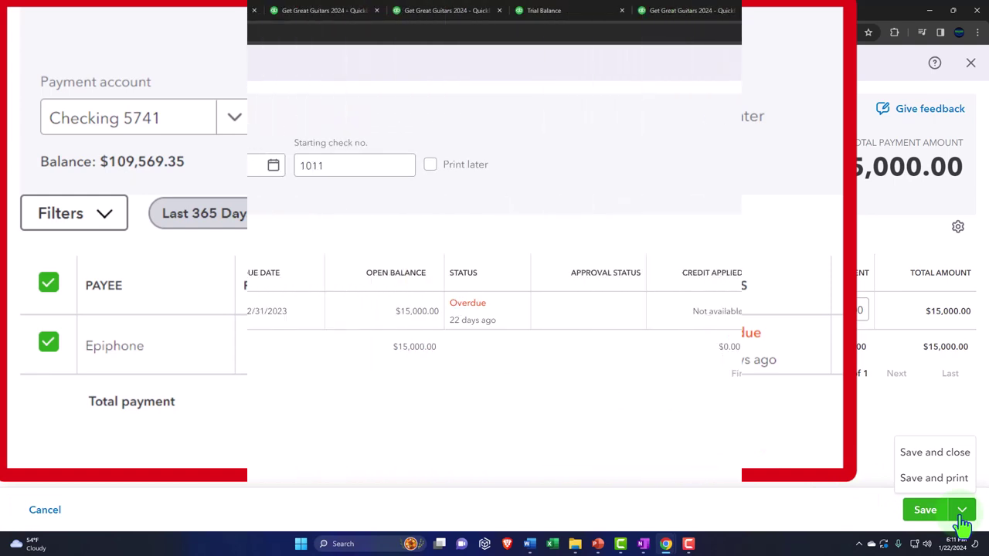
pyautogui.click(937, 456)
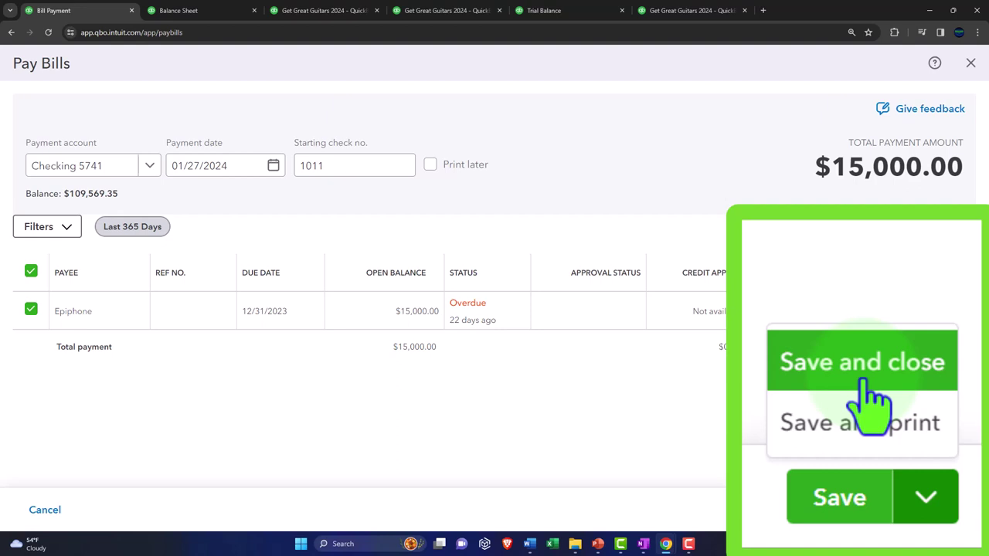
pyautogui.click(931, 468)
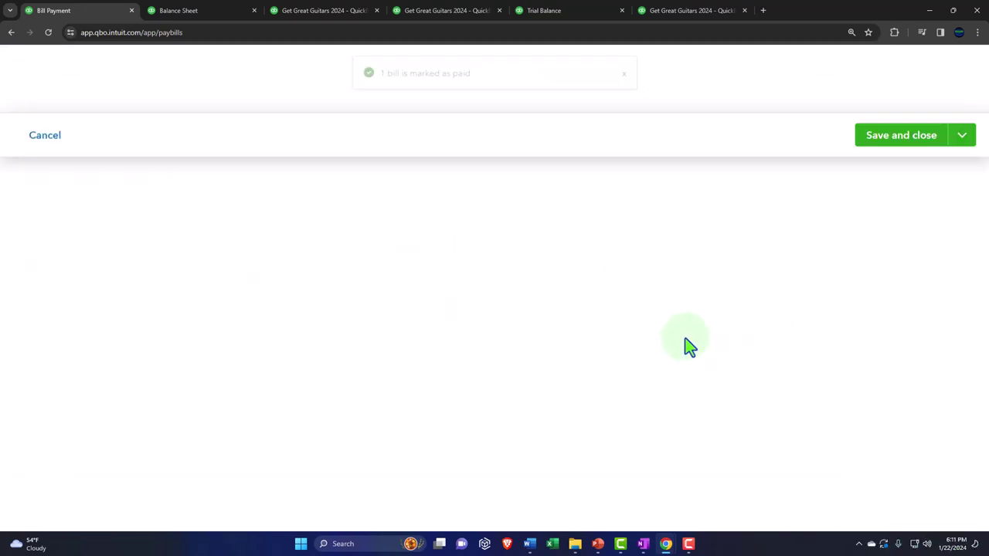
# Step: Rerun the January 2024 Balance Sheet report and check its checking account and Accounts Payable balances
pyautogui.click(197, 14)
pyautogui.scroll(10, 231, 236)
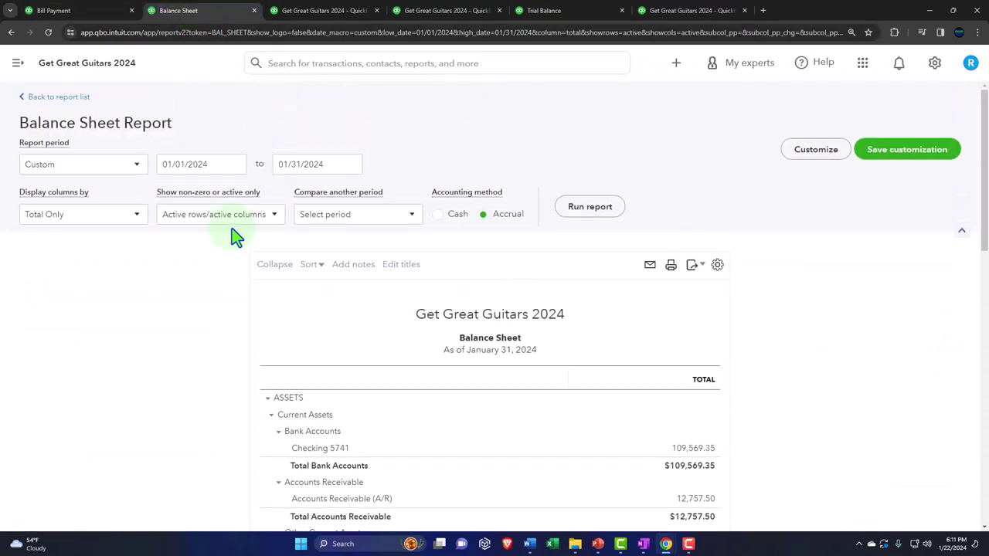
pyautogui.click(576, 221)
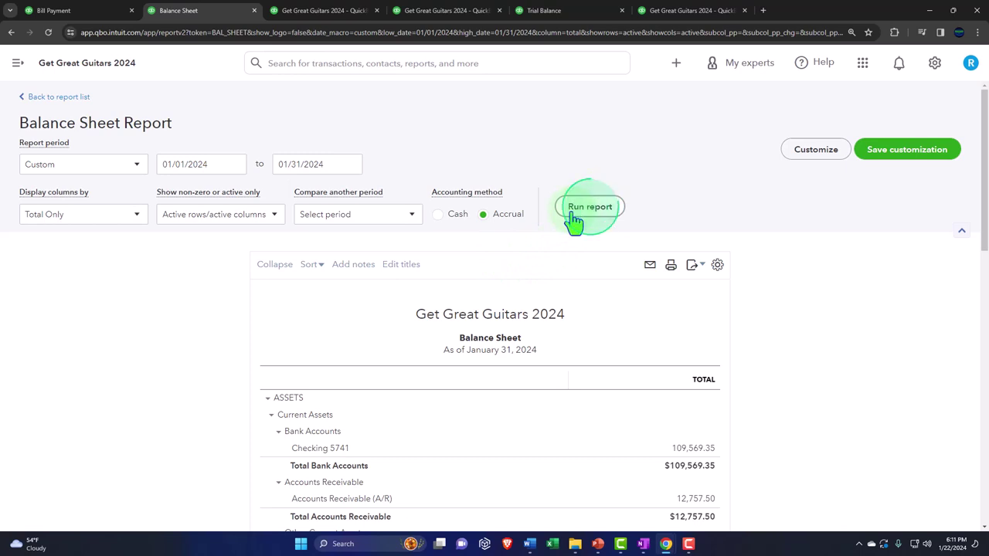
pyautogui.scroll(-2, 221, 298)
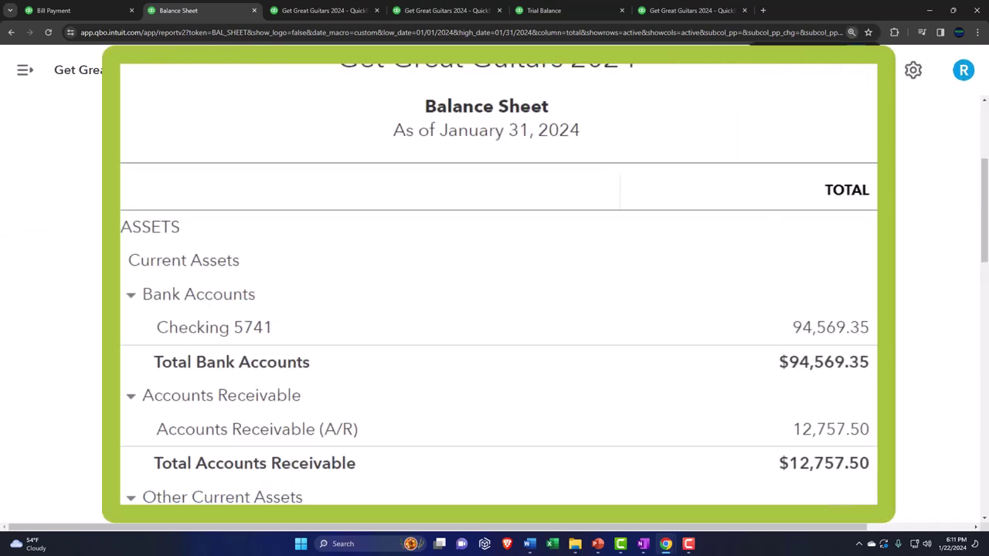
pyautogui.scroll(-5, 495, 294)
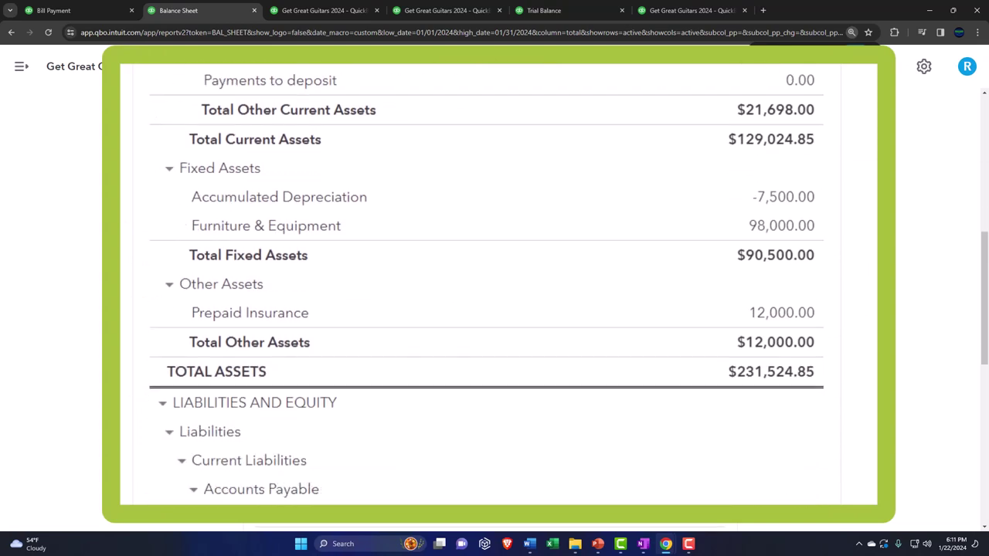
pyautogui.scroll(-5, 495, 294)
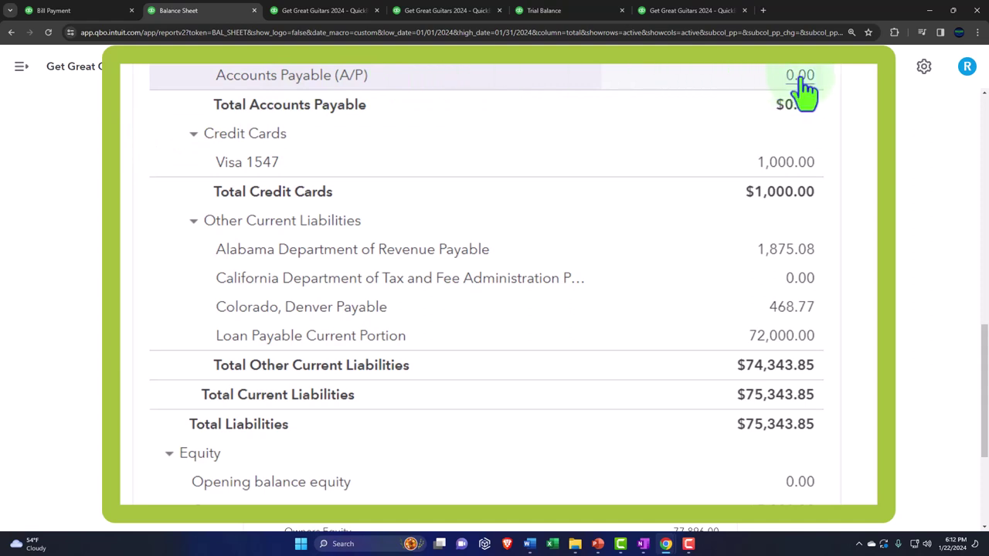
# Step: Open the Accounts Payable transaction detail from the Balance Sheet and set its start date to 01/01/2023
pyautogui.click(709, 211)
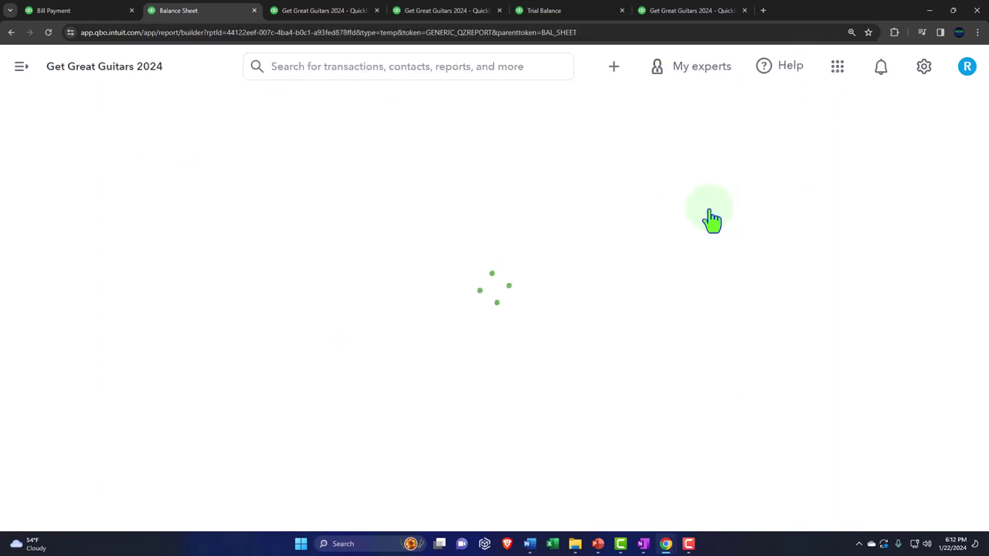
pyautogui.hotkey('ctrl', '-')
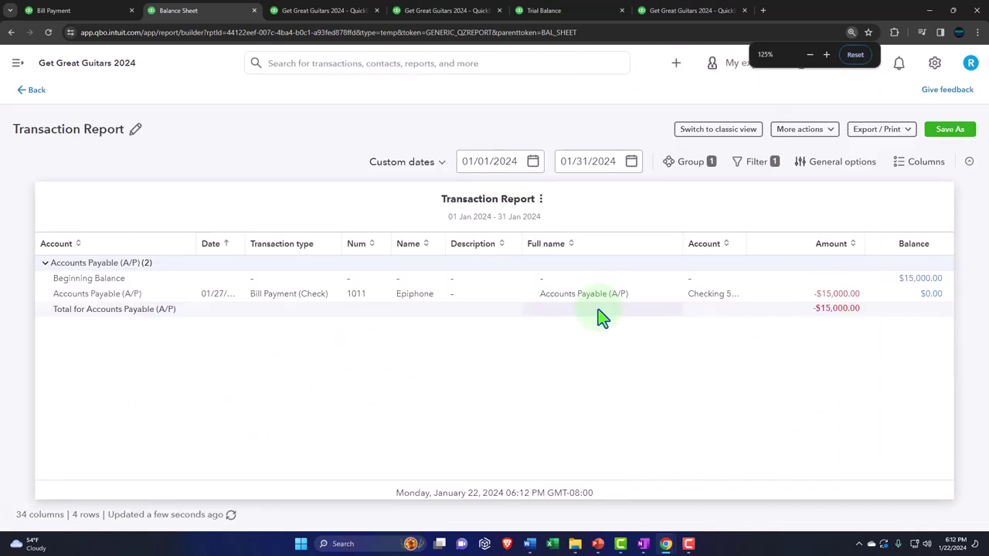
pyautogui.click(523, 162)
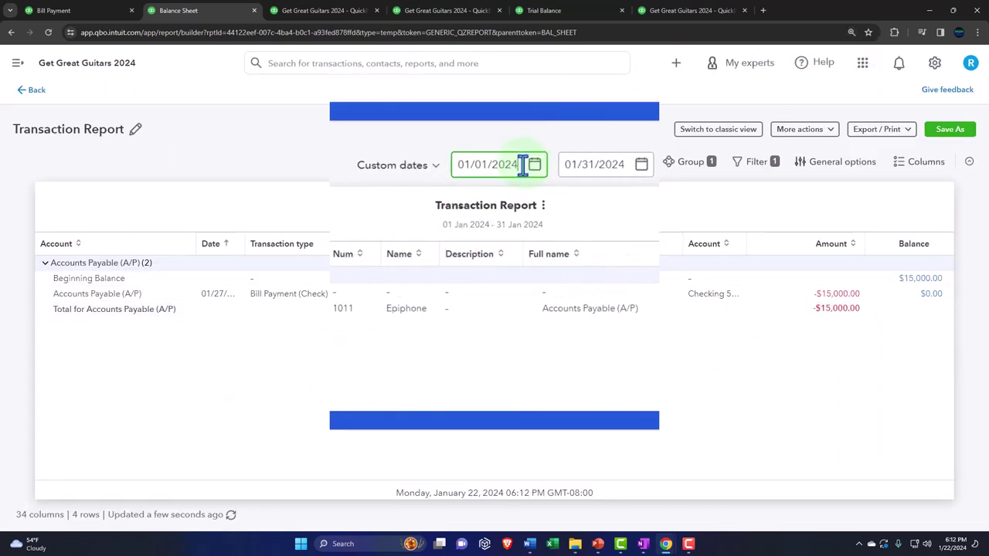
pyautogui.press('BackSpace')
pyautogui.write('3')
pyautogui.press('Tab')
pyautogui.press('Tab')
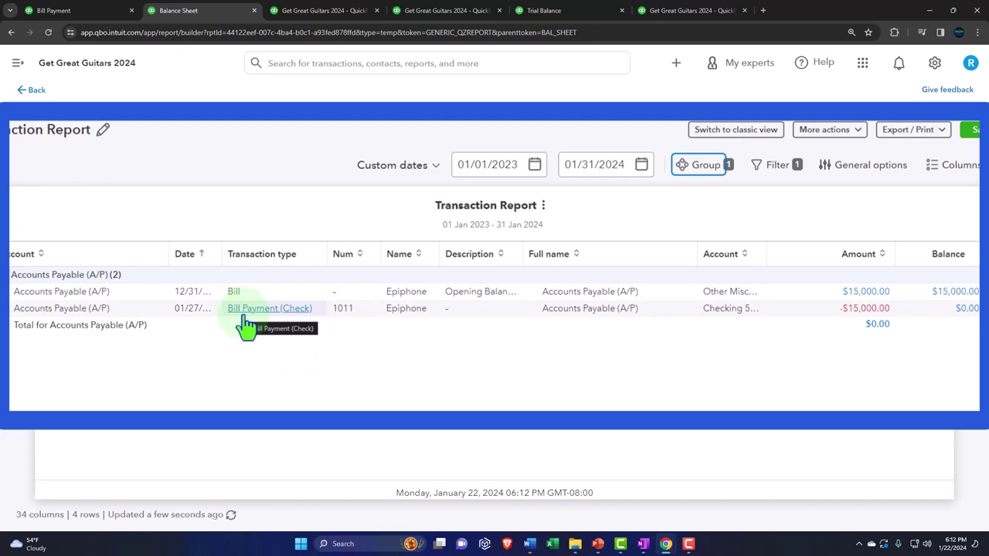
# Step: Exit the Accounts Payable transaction report without saving and return to the Balance Sheet
pyautogui.click(245, 324)
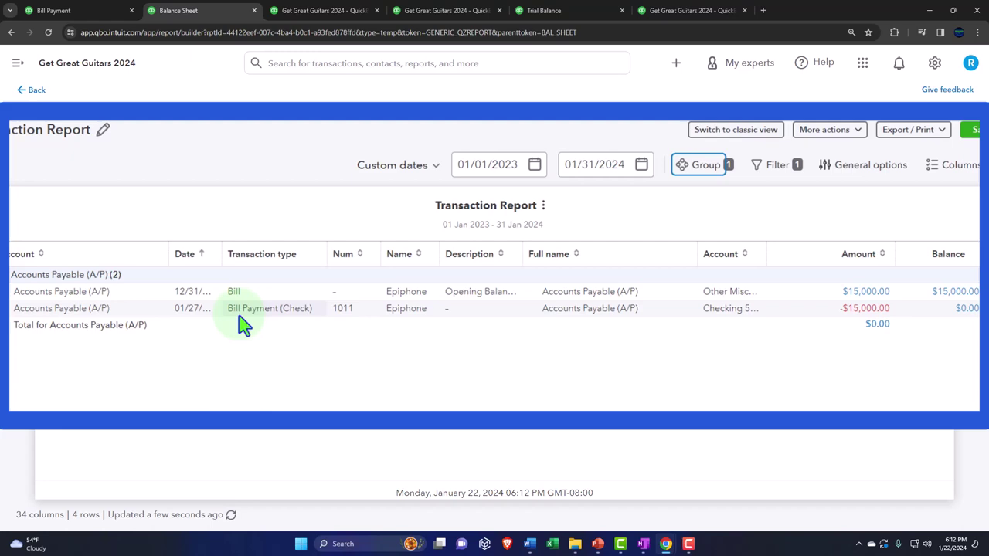
pyautogui.click(32, 91)
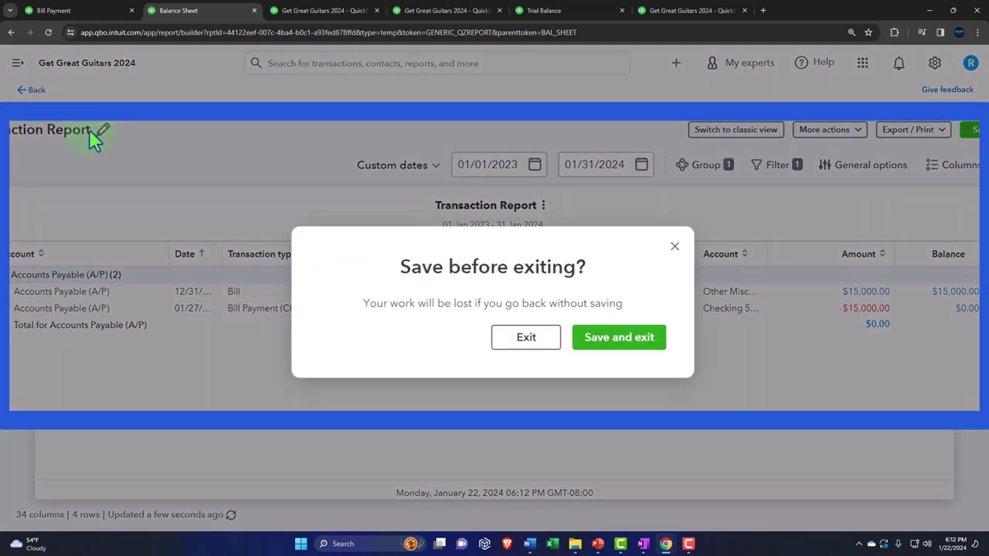
pyautogui.click(523, 325)
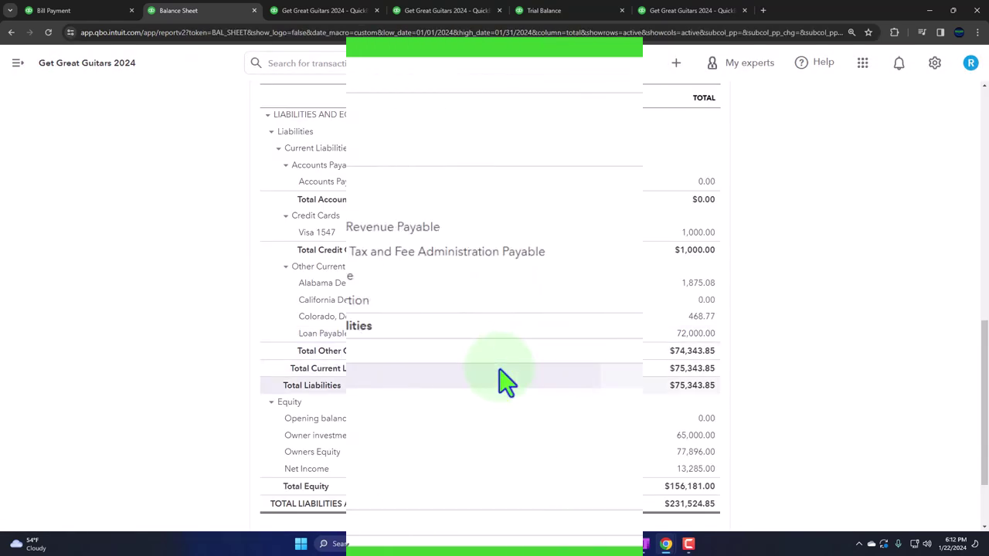
# Step: Open the checking account's transaction detail from the Balance Sheet and find the Epiphone bill payment
pyautogui.scroll(3, 499, 378)
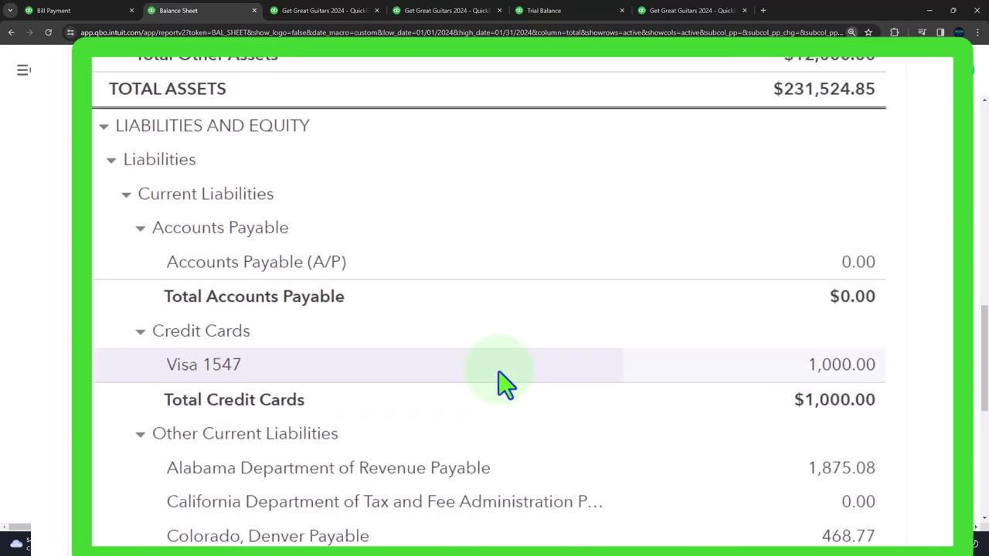
pyautogui.scroll(9, 499, 377)
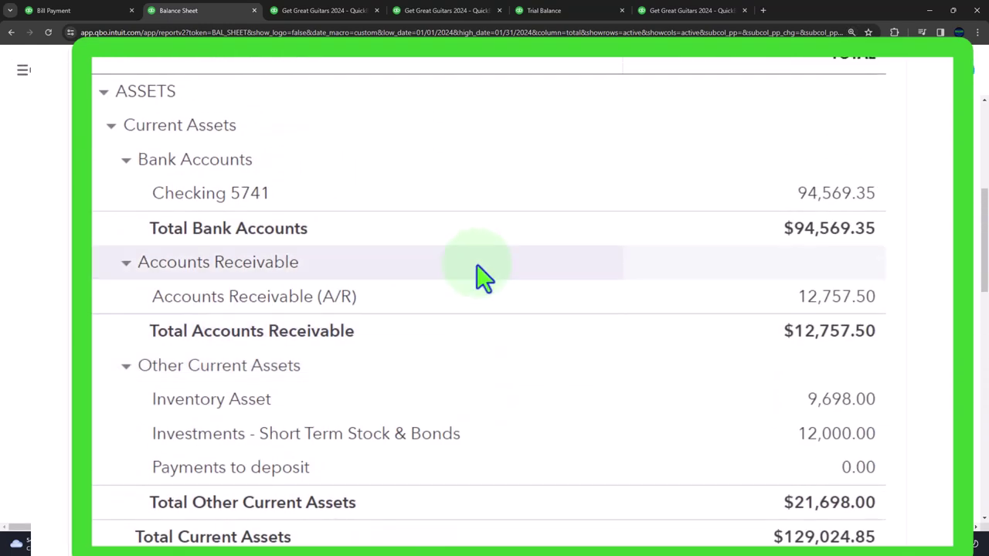
pyautogui.click(815, 195)
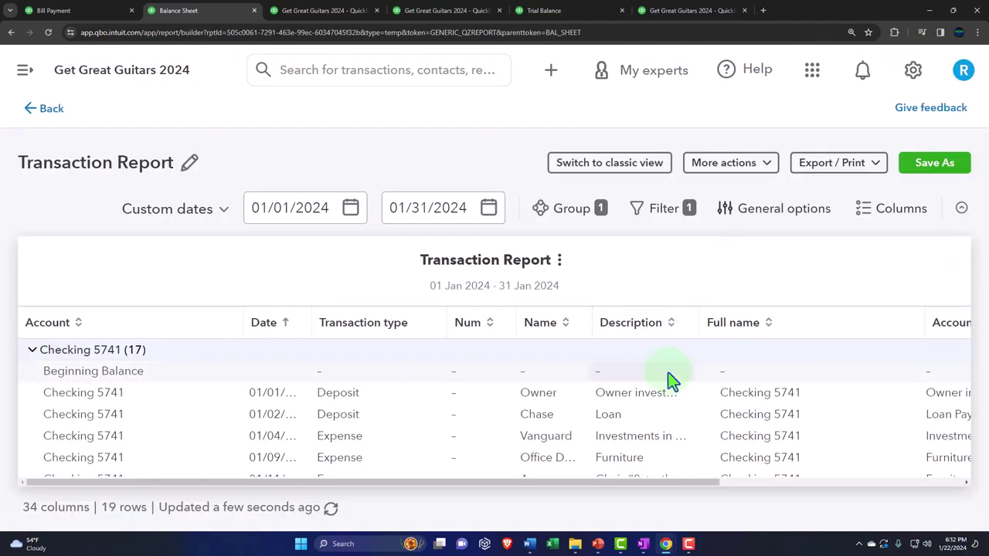
pyautogui.hotkey('ctrl', '-')
pyautogui.scroll(-3, 669, 380)
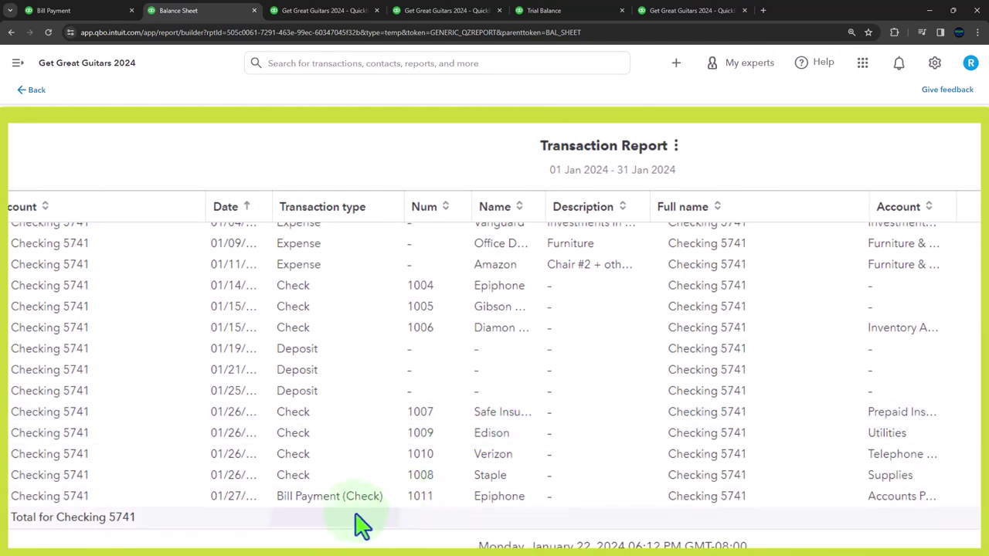
# Step: Compare the Epiphone bill payment, check 1011, with the regular checks listed for the checking account
pyautogui.click(335, 507)
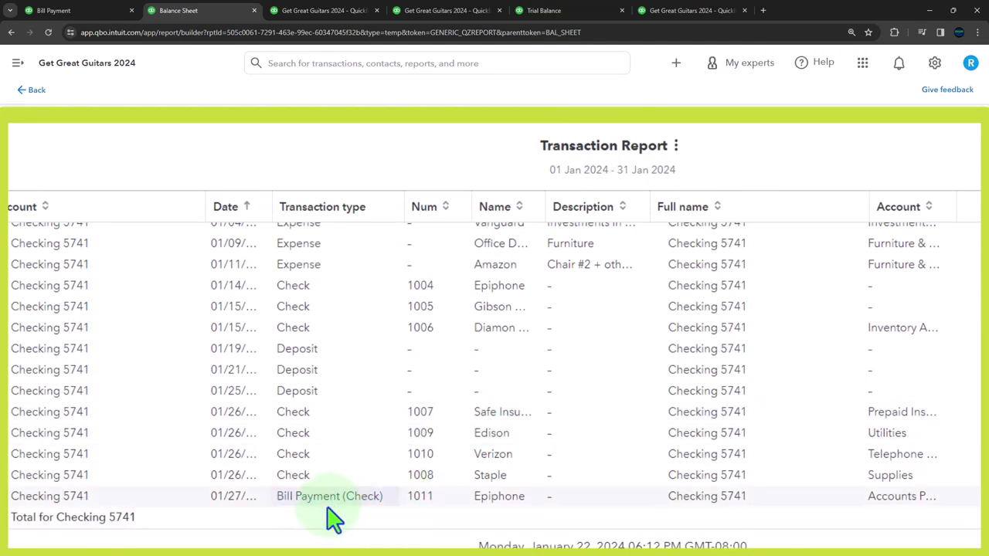
pyautogui.scroll(2, 332, 518)
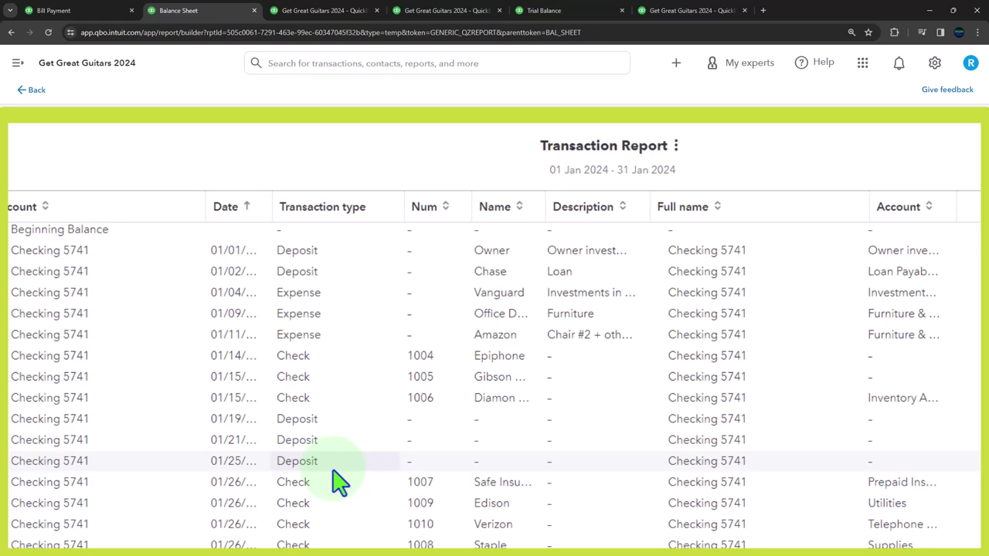
pyautogui.scroll(-1, 340, 483)
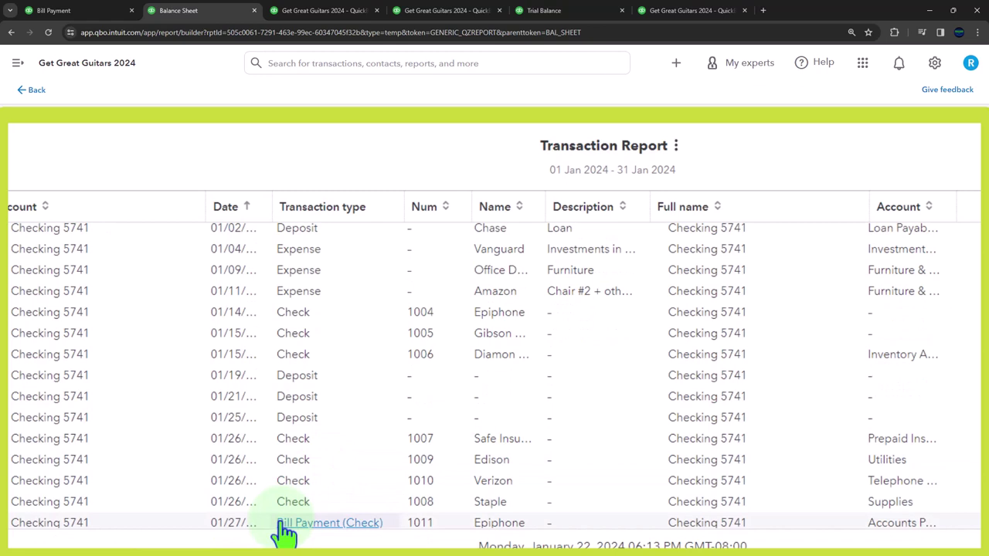
pyautogui.scroll(-1, 283, 526)
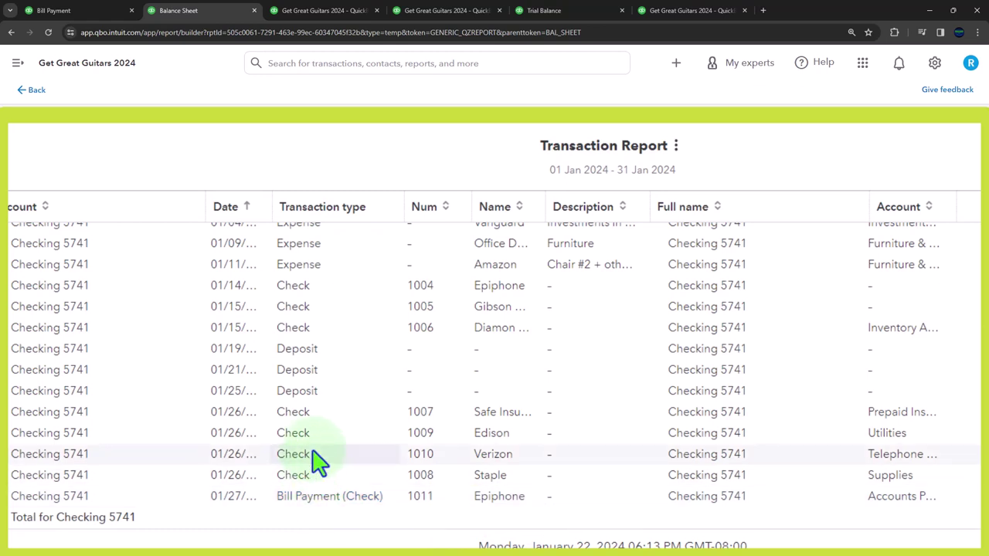
pyautogui.scroll(1, 317, 461)
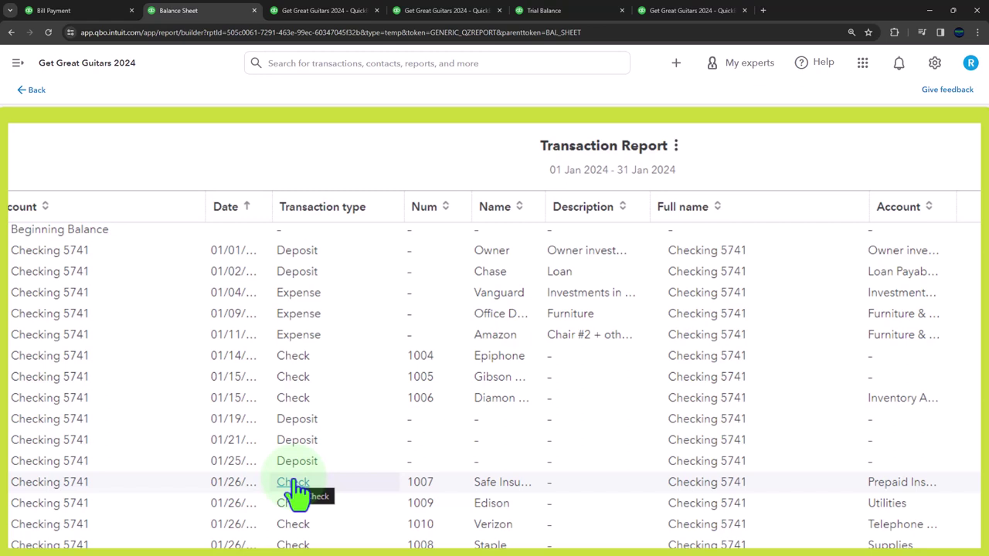
pyautogui.scroll(-1, 296, 491)
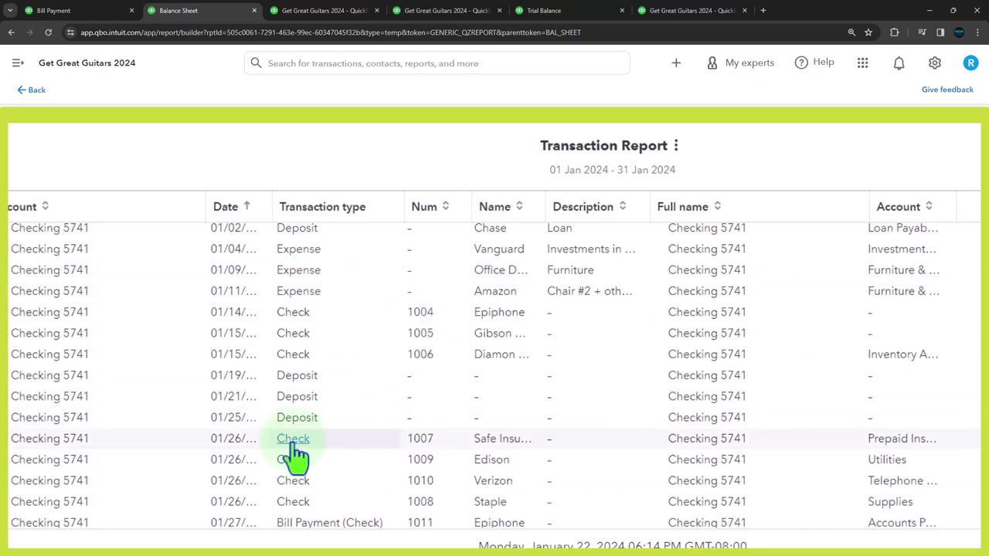
# Step: Add a second filter to the checking account's transaction report, using Transaction type with the equals operation
pyautogui.scroll(-1, 296, 456)
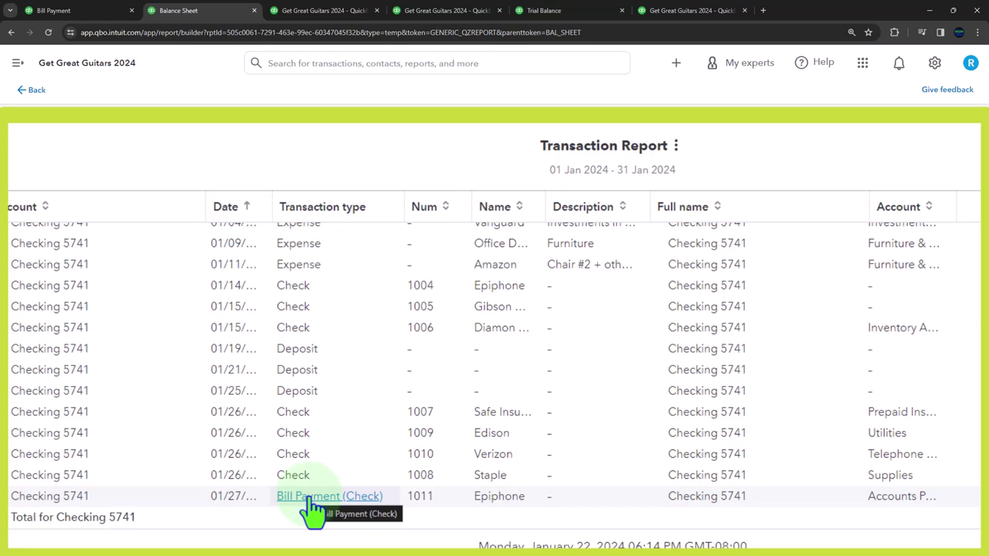
pyautogui.click(755, 164)
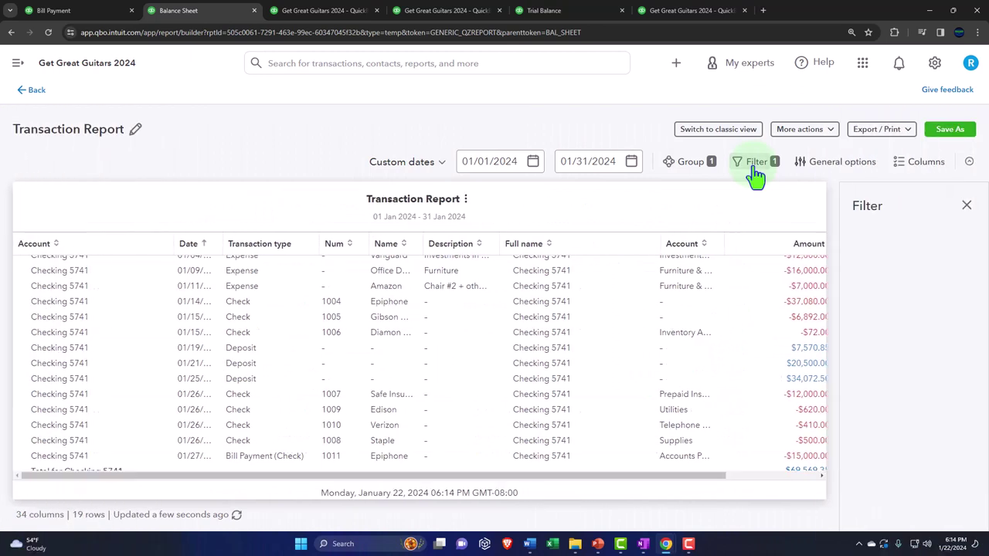
pyautogui.click(756, 164)
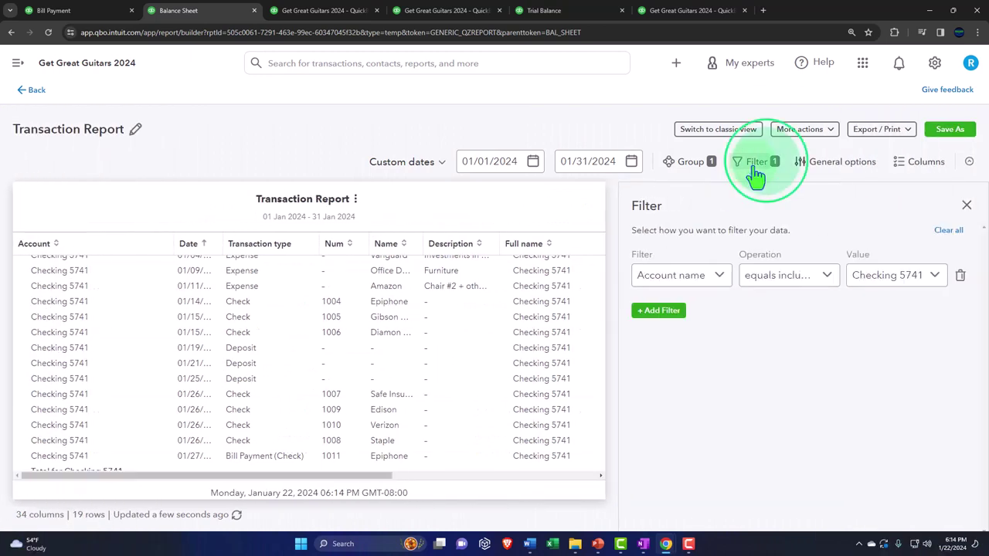
pyautogui.click(659, 310)
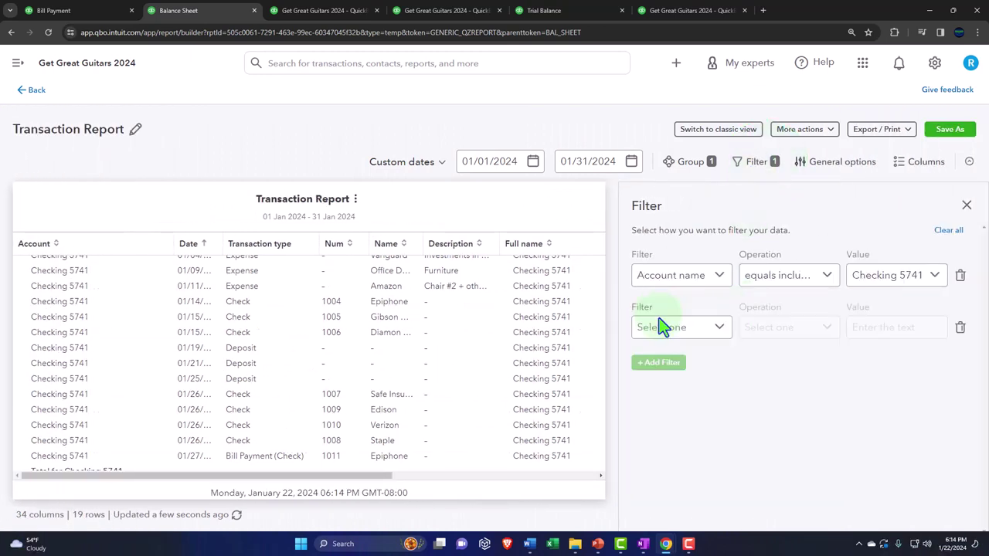
pyautogui.click(680, 327)
pyautogui.click(634, 198)
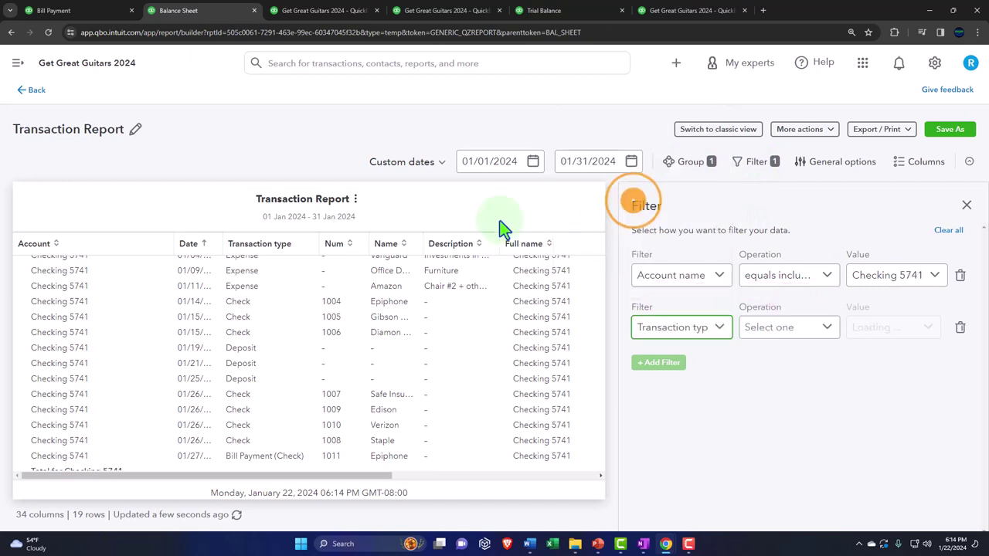
pyautogui.click(733, 331)
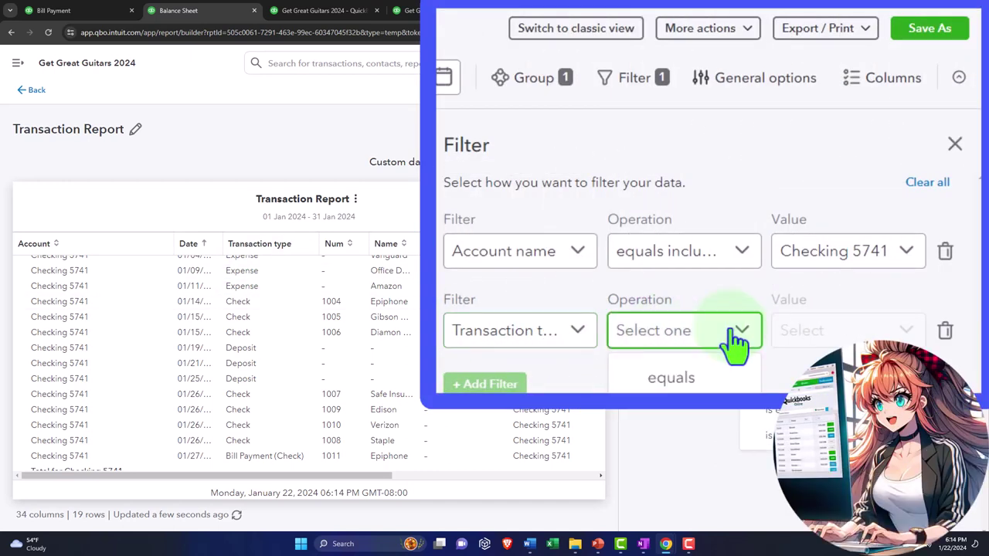
pyautogui.click(699, 381)
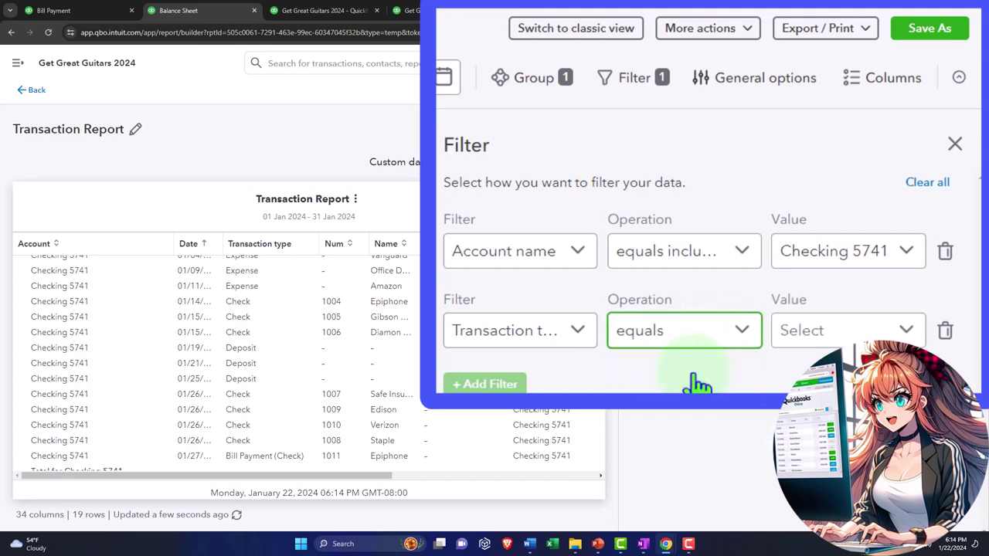
# Step: Set the Transaction type filter's value to Expense and apply it to the report
pyautogui.click(800, 330)
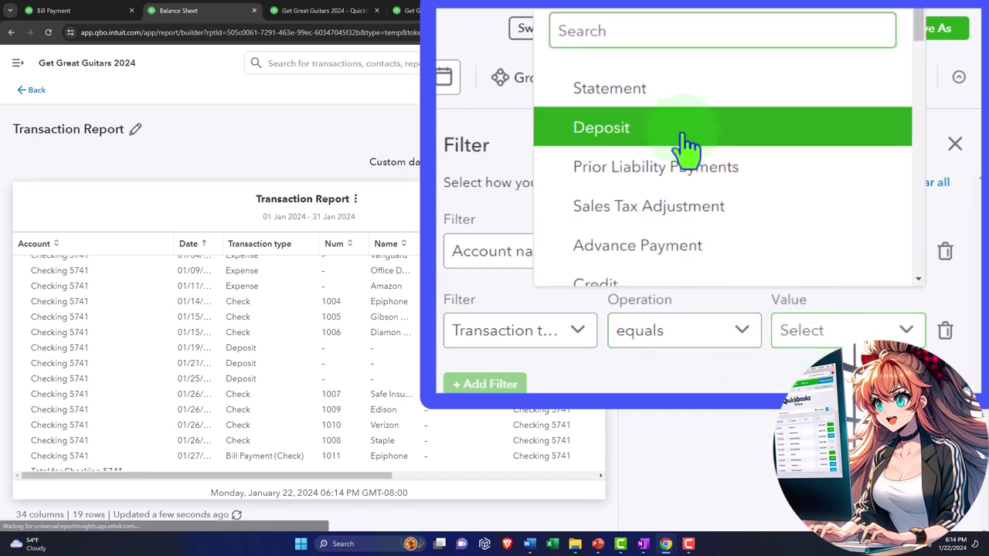
pyautogui.write('e')
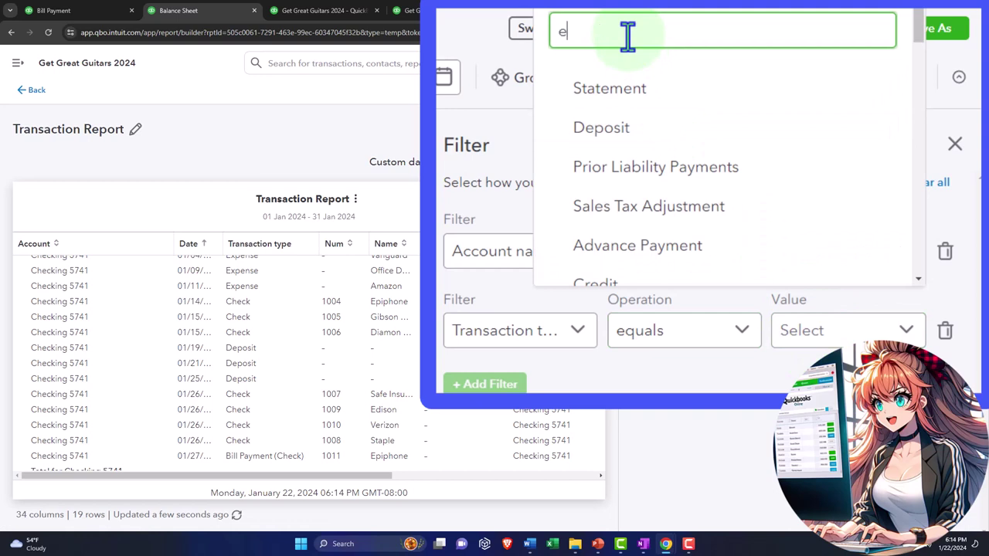
pyautogui.write('xpen')
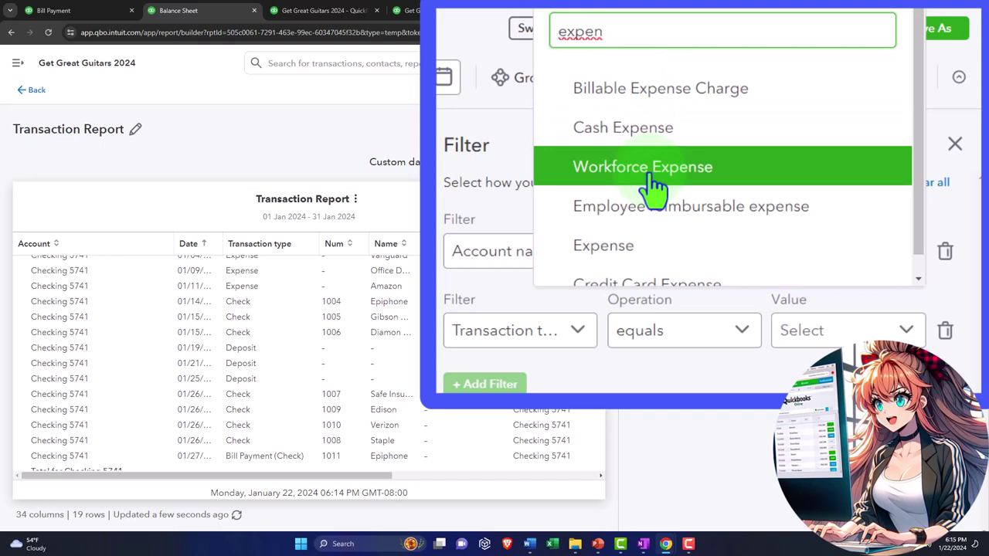
pyautogui.click(624, 246)
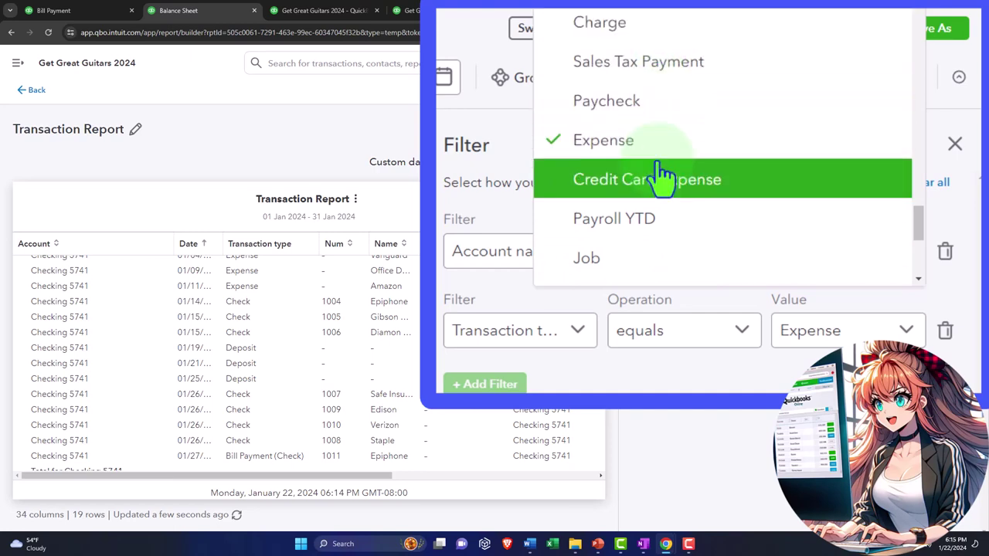
pyautogui.scroll(-3, 663, 176)
pyautogui.scroll(10, 664, 170)
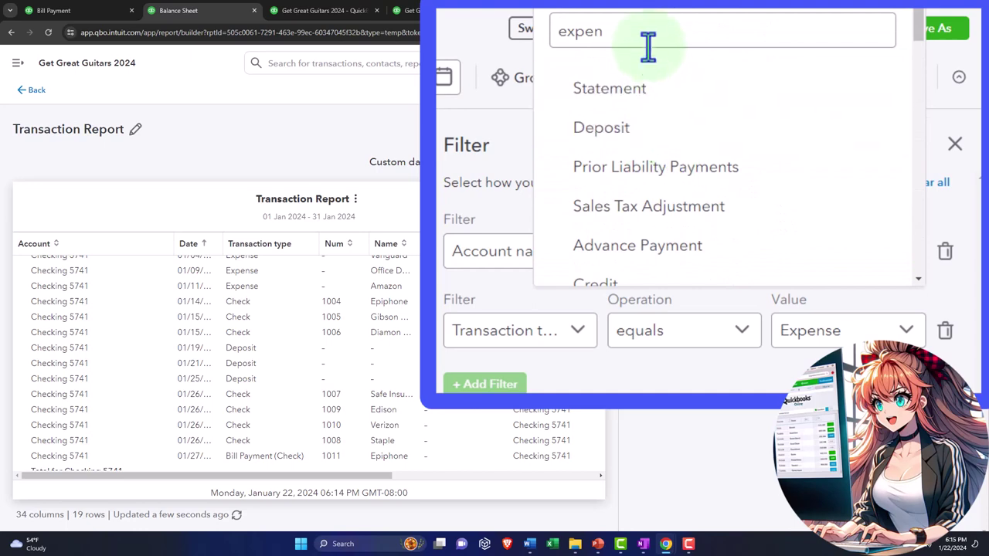
pyautogui.click(525, 49)
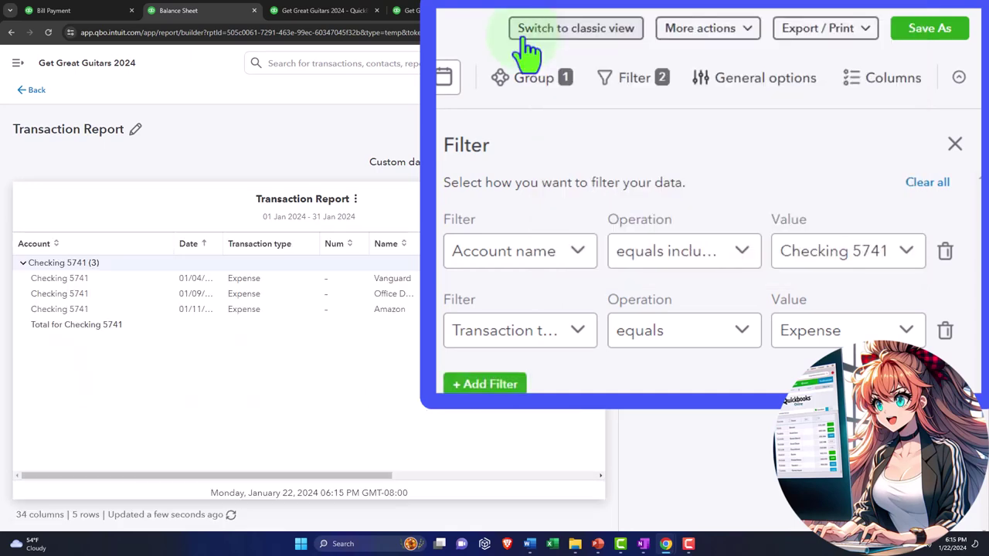
# Step: Add Check to the Transaction type filter alongside Expense and apply it to the report
pyautogui.click(861, 332)
pyautogui.scroll(10, 730, 189)
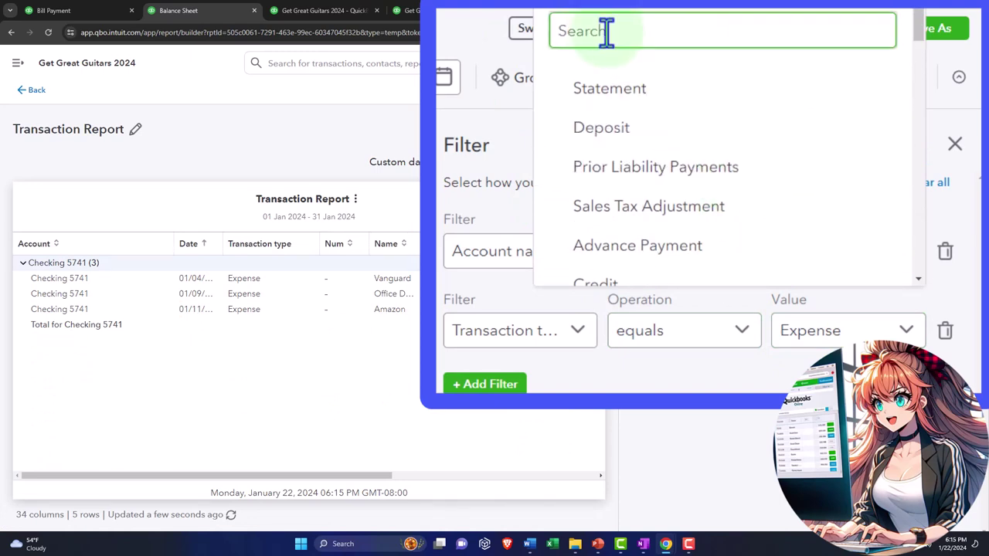
pyautogui.write('ch')
pyautogui.press('Escape')
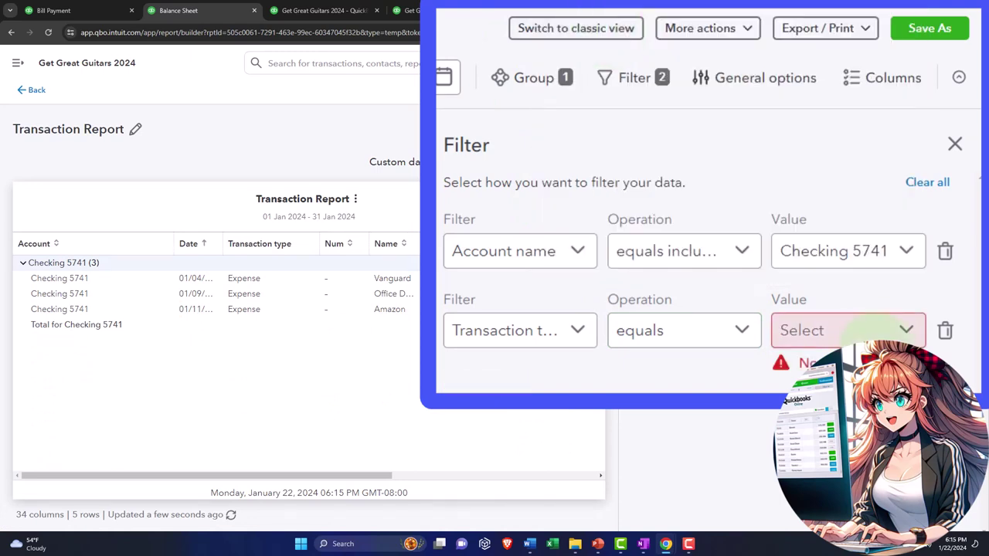
pyautogui.click(894, 331)
pyautogui.click(913, 342)
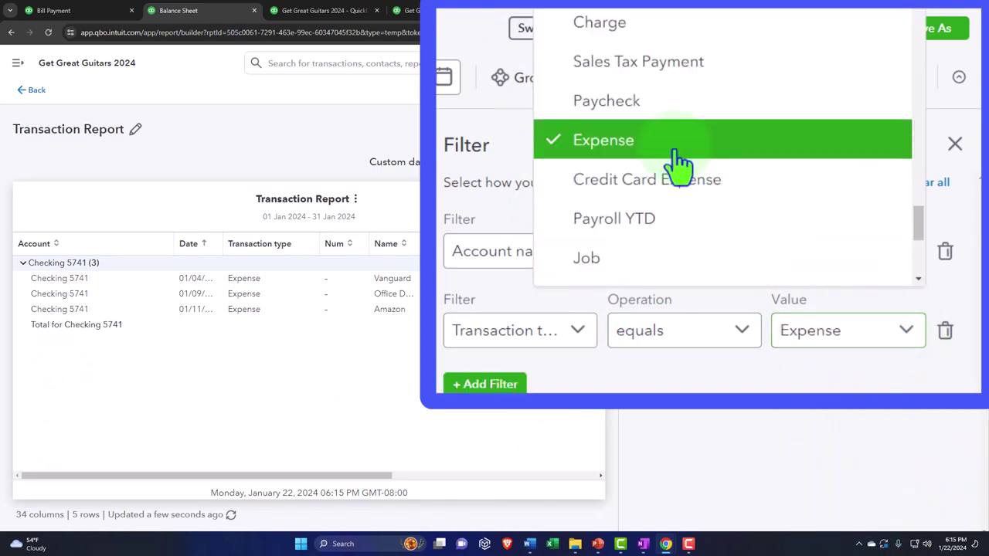
pyautogui.scroll(10, 696, 199)
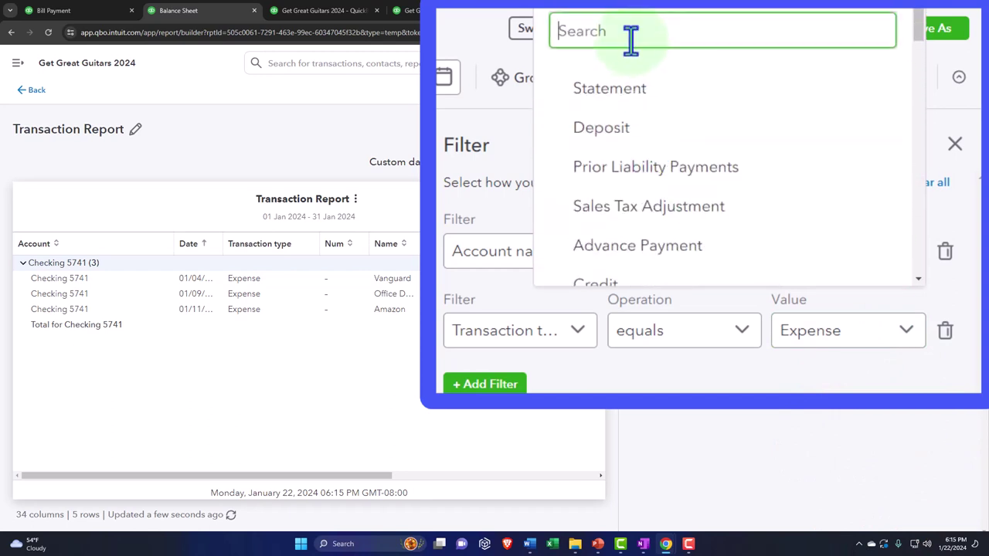
pyautogui.write('check')
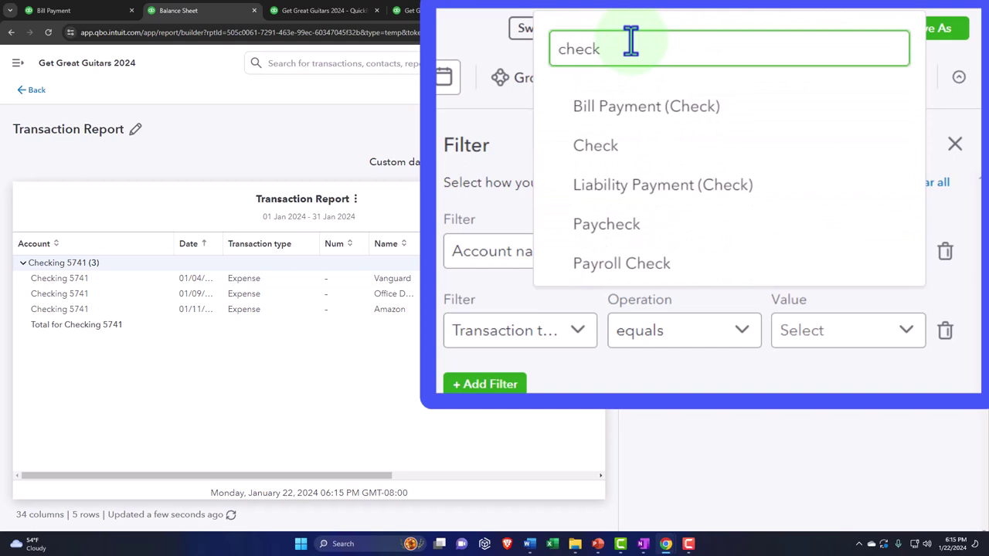
pyautogui.click(627, 148)
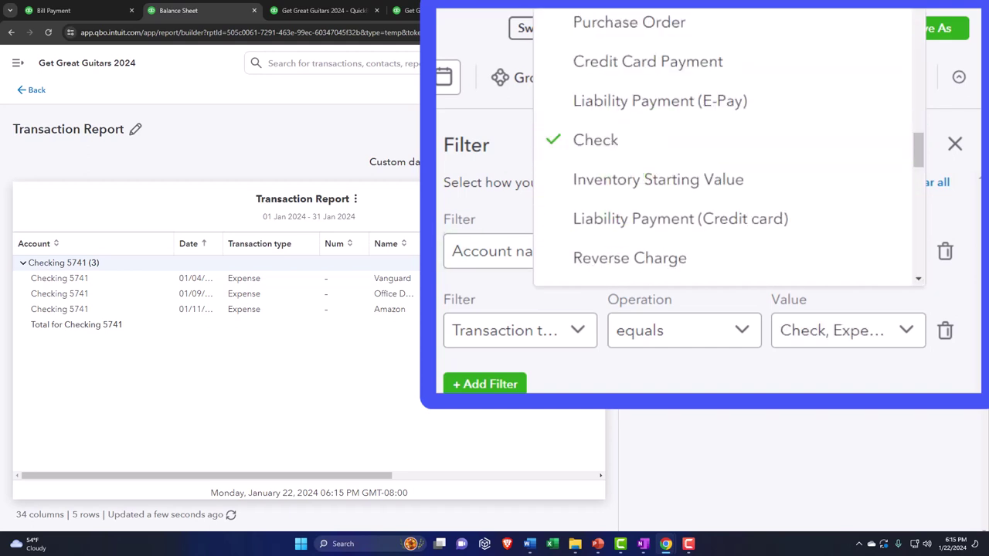
pyautogui.click(784, 437)
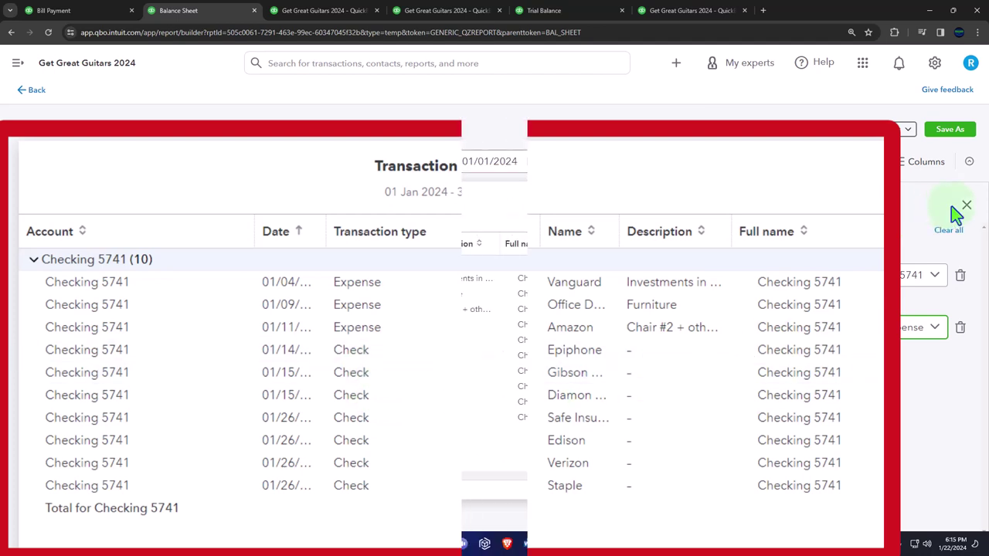
# Step: Close the filter settings and exit the checking transaction report without saving, returning to the Balance Sheet
pyautogui.click(966, 138)
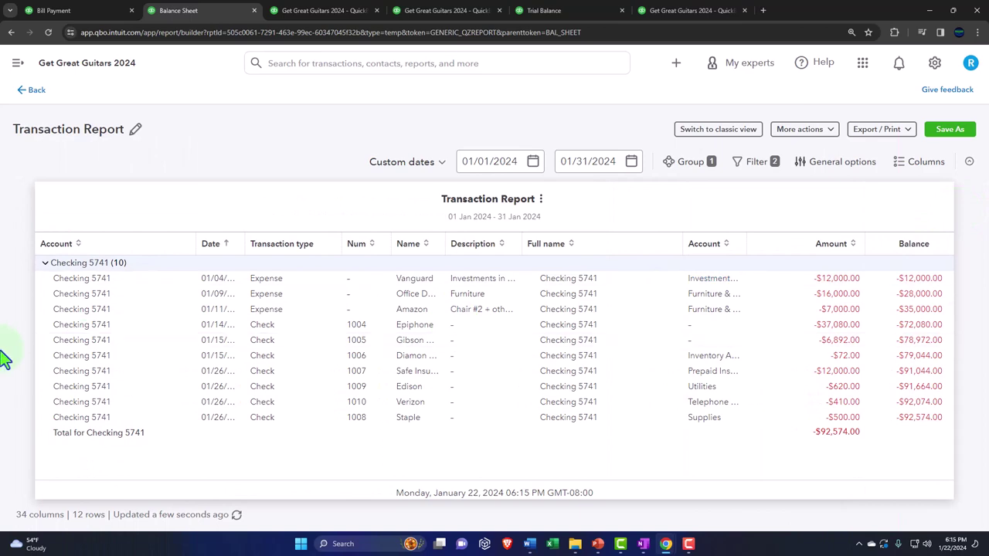
pyautogui.click(31, 92)
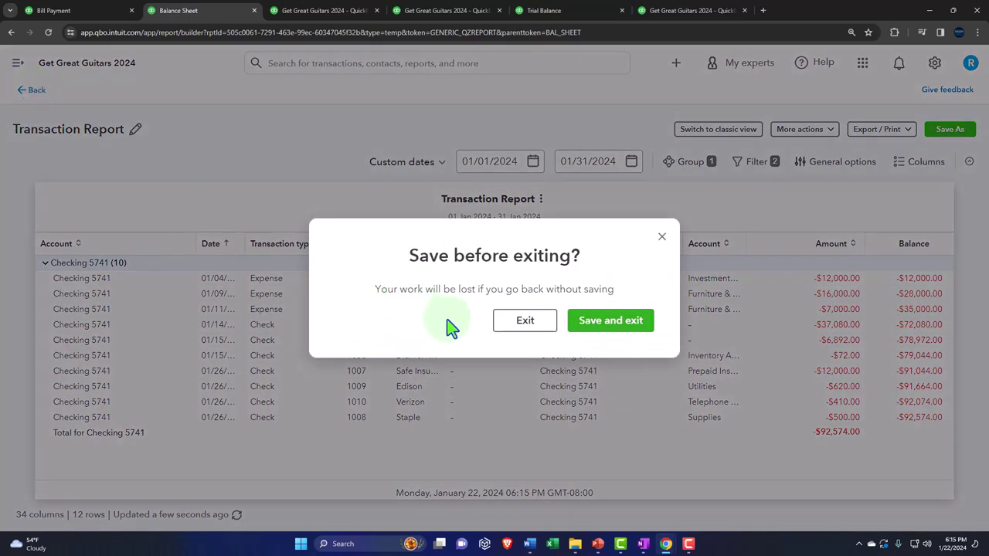
pyautogui.click(519, 331)
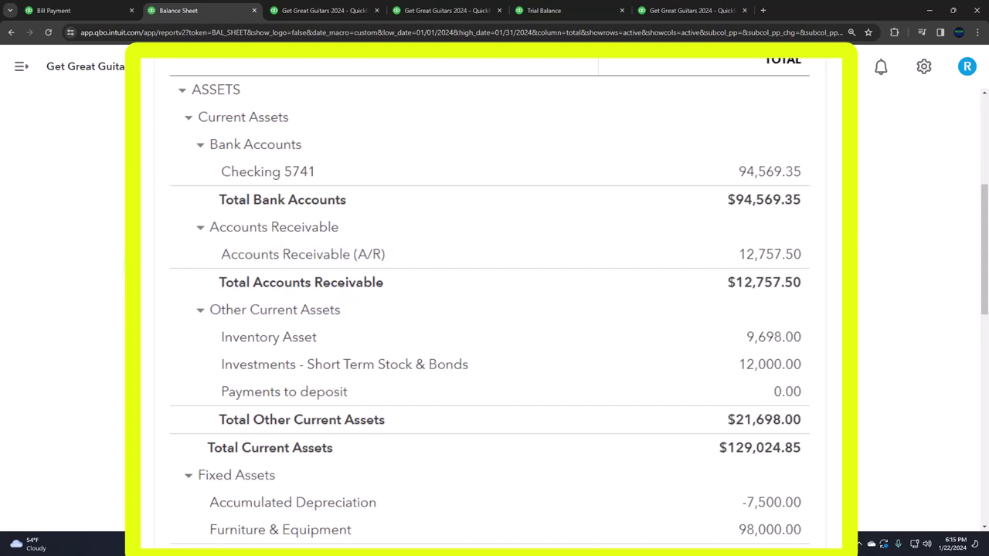
# Step: Review Accounts Payable on the Balance Sheet and rerun the Epiphone Vendor Balance Detail report for all dates
pyautogui.scroll(-3, 209, 177)
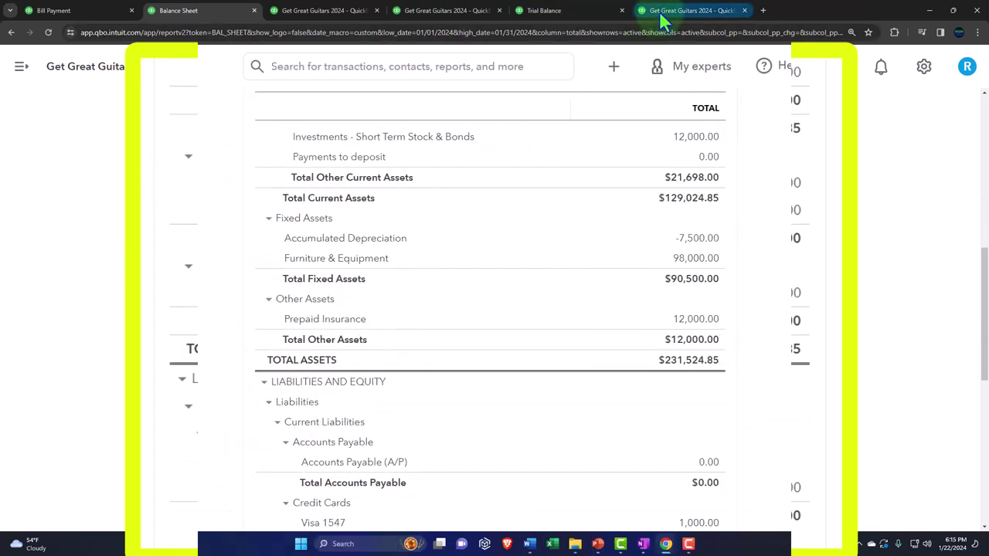
pyautogui.click(660, 13)
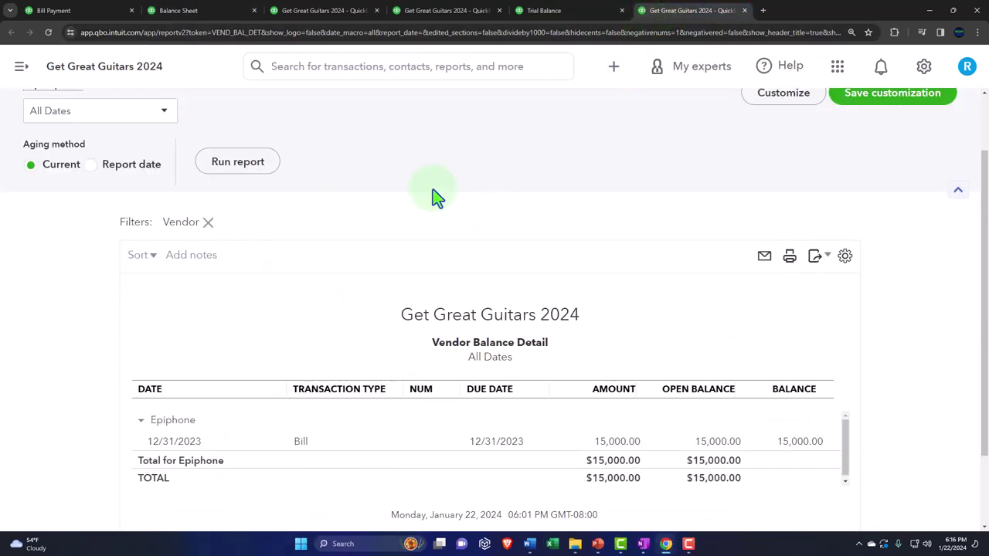
pyautogui.click(255, 164)
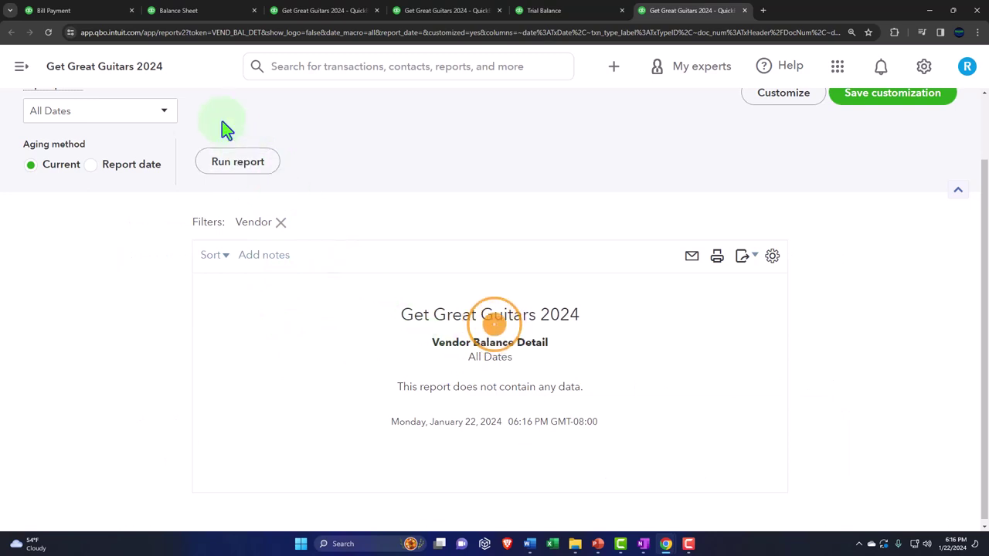
# Step: Return to the Bill Payment browser tab and open the Expenses transaction list in the Expenses area
pyautogui.click(106, 18)
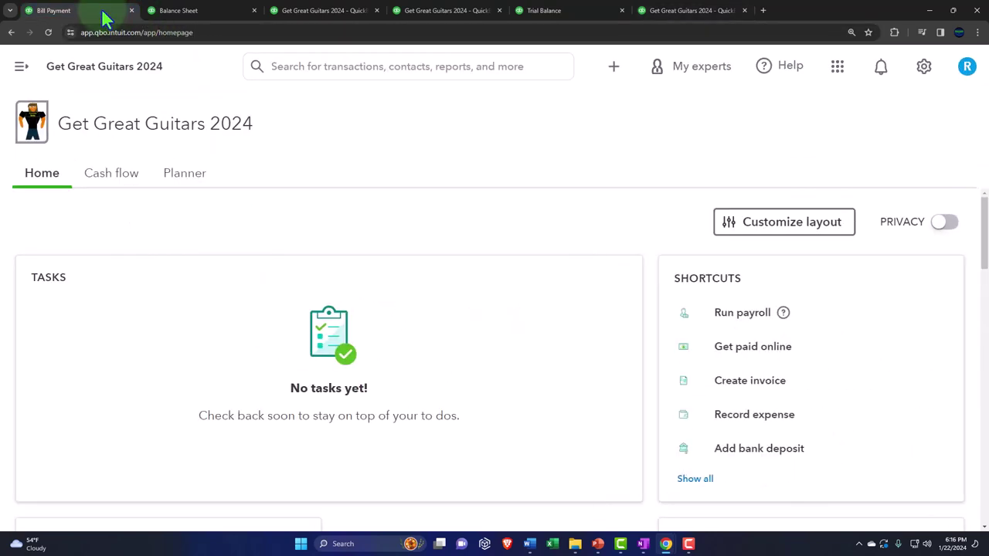
pyautogui.click(22, 68)
pyautogui.moveTo(23, 284)
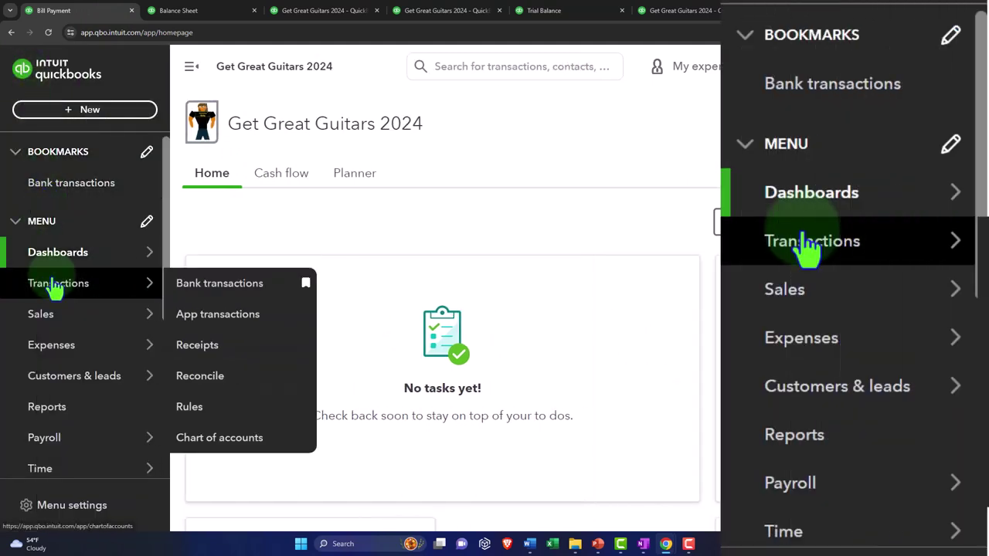
pyautogui.scroll(-5, 56, 289)
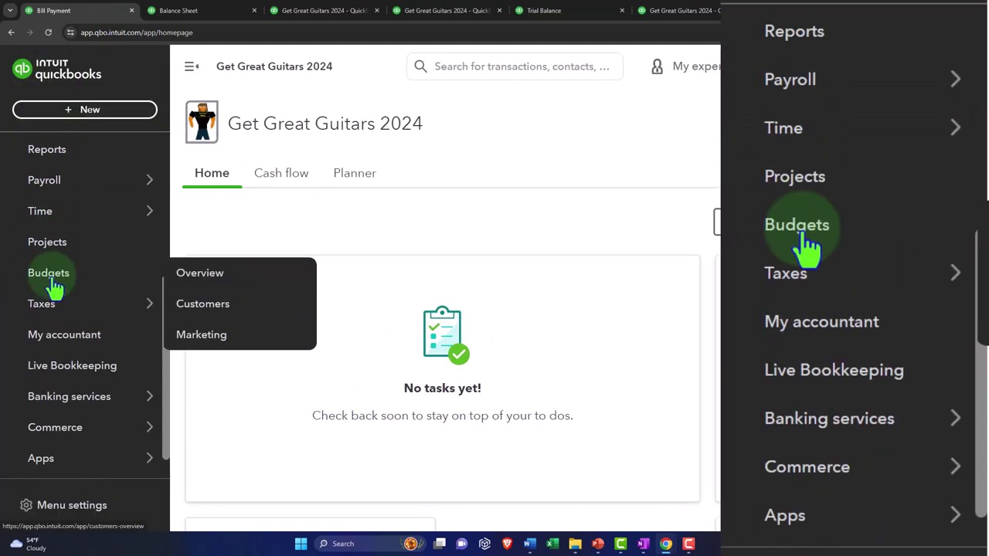
pyautogui.scroll(5, 54, 287)
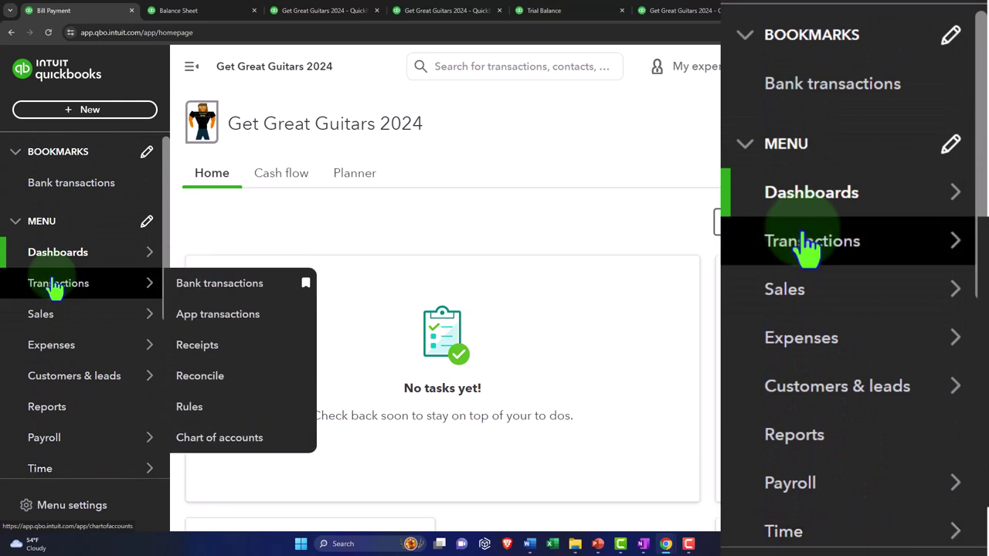
pyautogui.moveTo(55, 324)
pyautogui.click(60, 344)
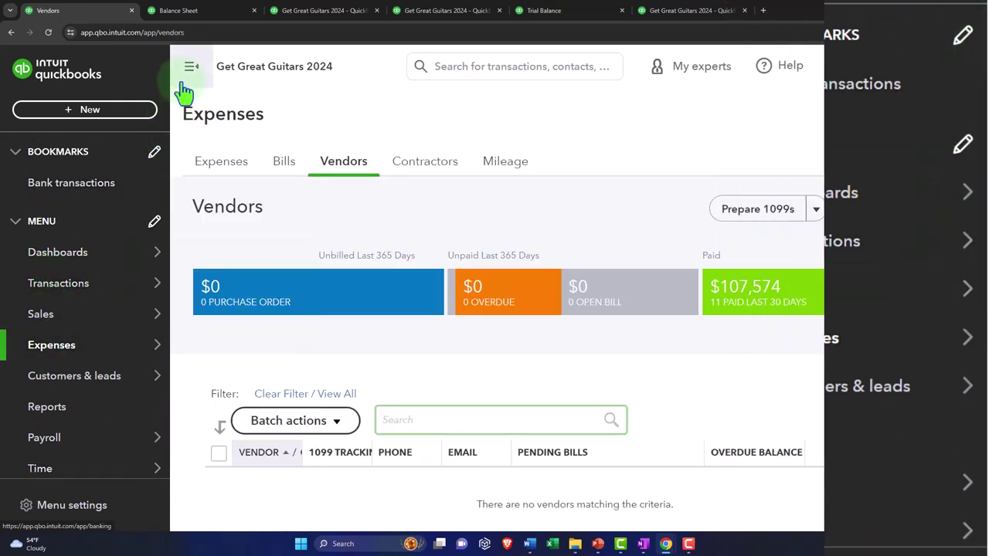
pyautogui.click(190, 69)
pyautogui.click(59, 165)
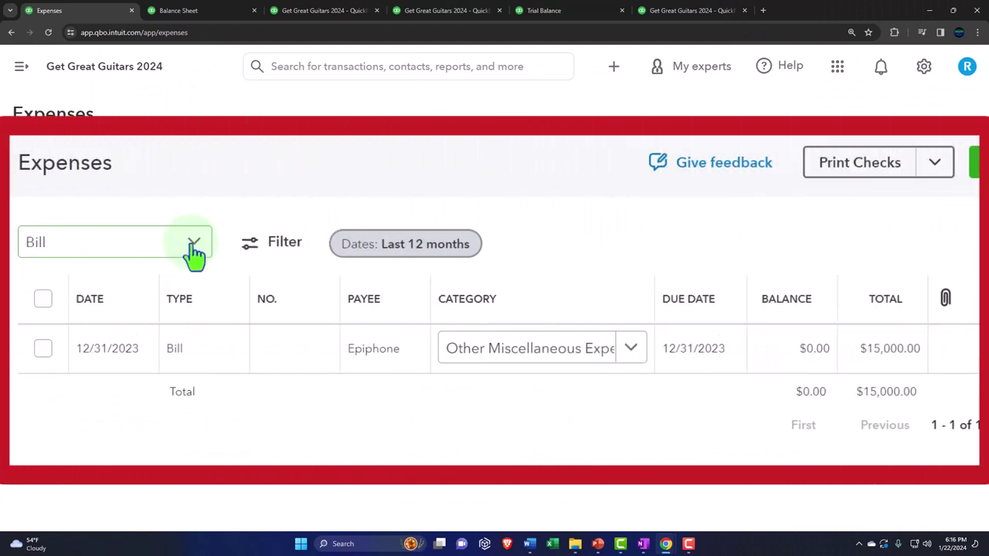
# Step: Keep the Expenses list on Bill transactions and filter it to Open status over the last 12 months
pyautogui.click(194, 251)
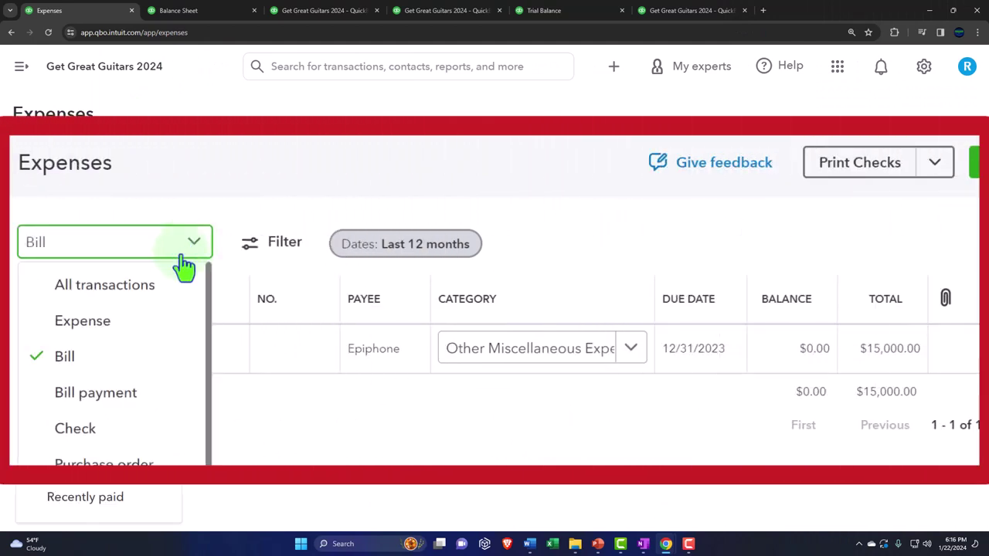
pyautogui.click(97, 371)
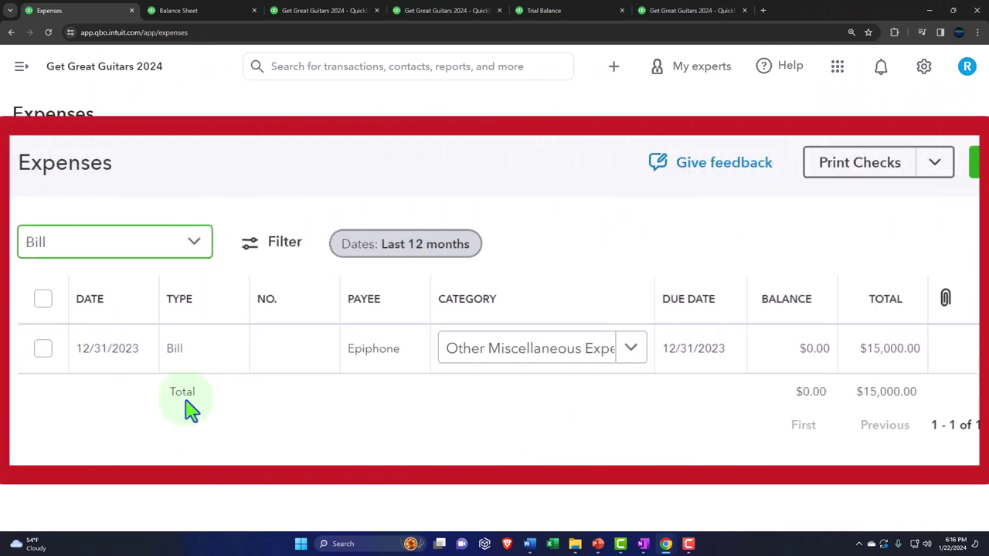
pyautogui.click(261, 255)
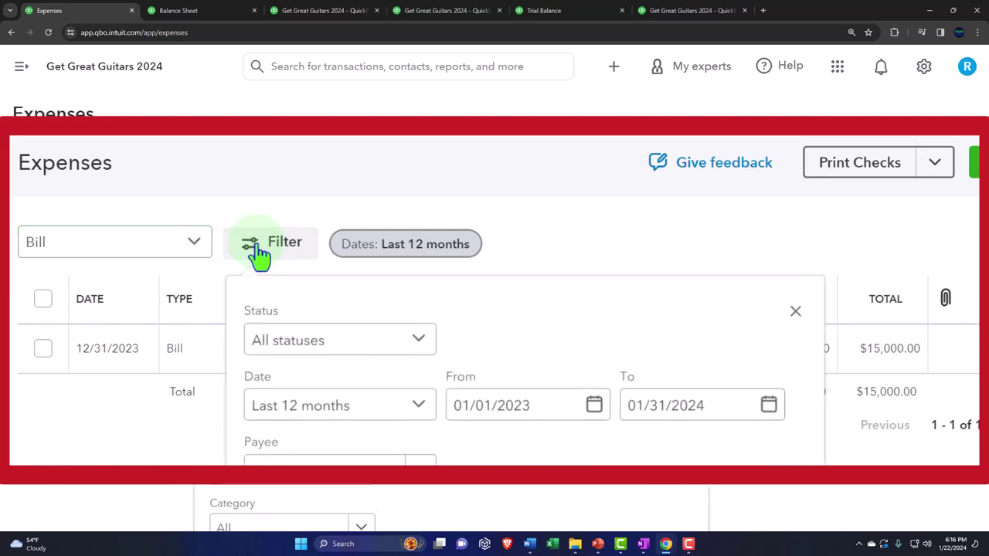
pyautogui.click(378, 351)
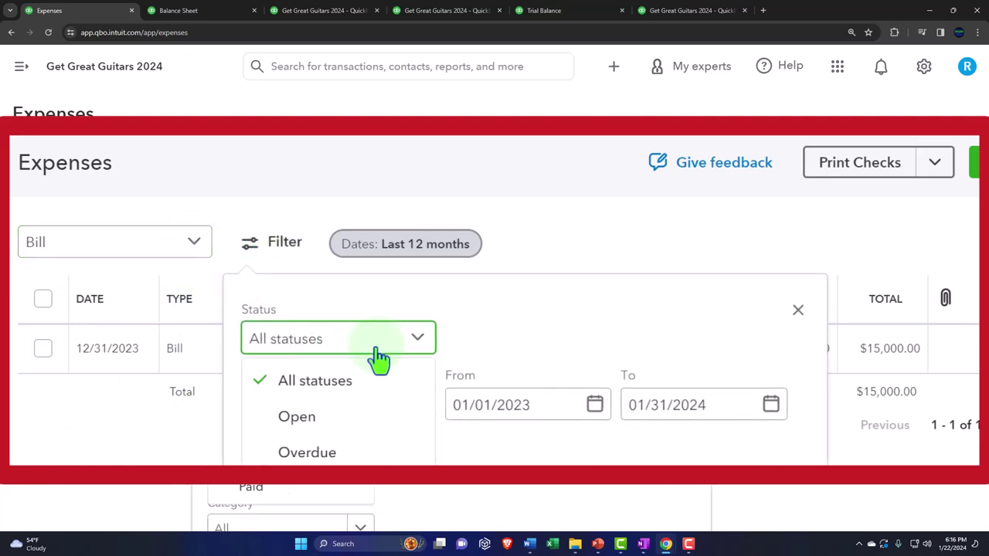
pyautogui.click(343, 417)
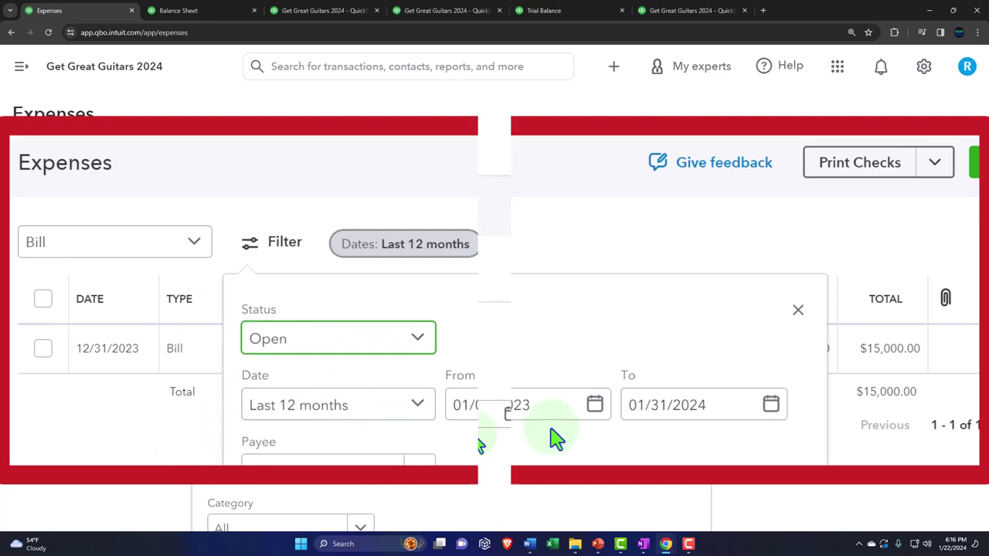
pyautogui.click(526, 489)
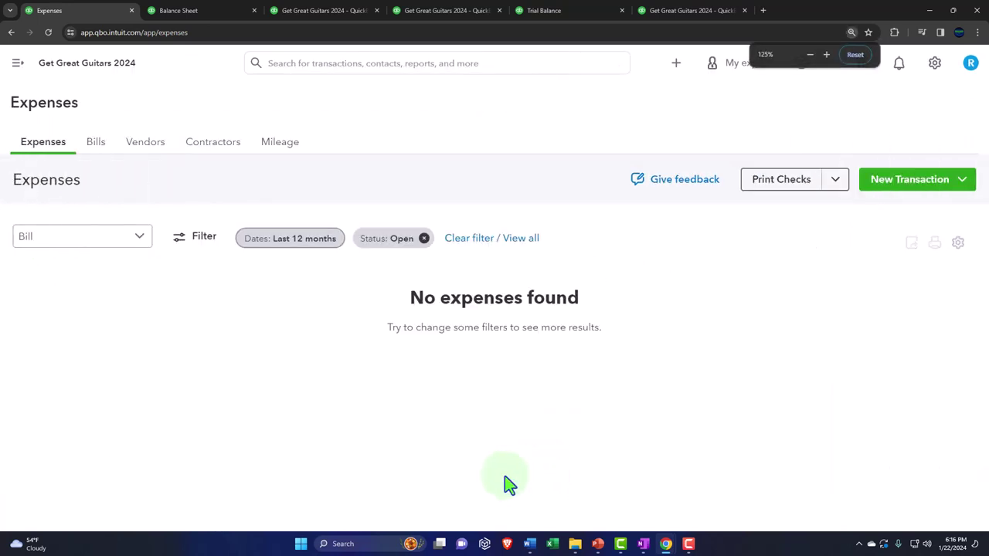
# Step: Change the status filter of the bill transactions in the Expenses list to Paid
pyautogui.click(139, 235)
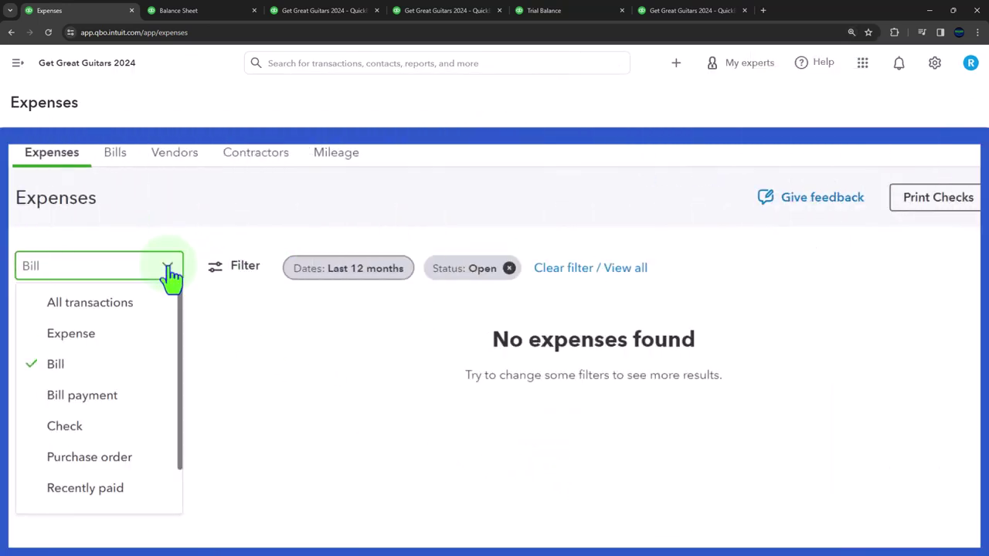
pyautogui.click(104, 367)
pyautogui.click(216, 278)
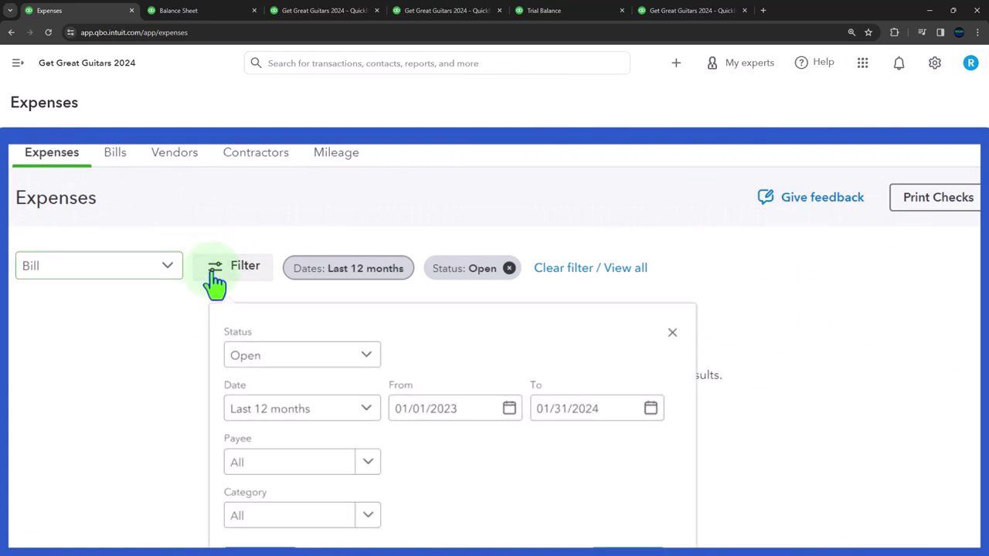
pyautogui.click(358, 350)
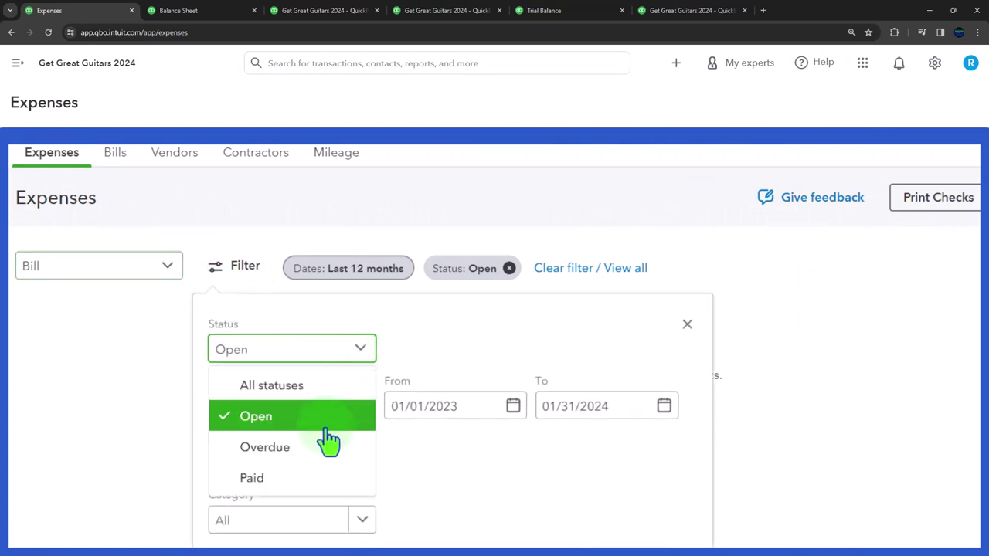
pyautogui.click(327, 478)
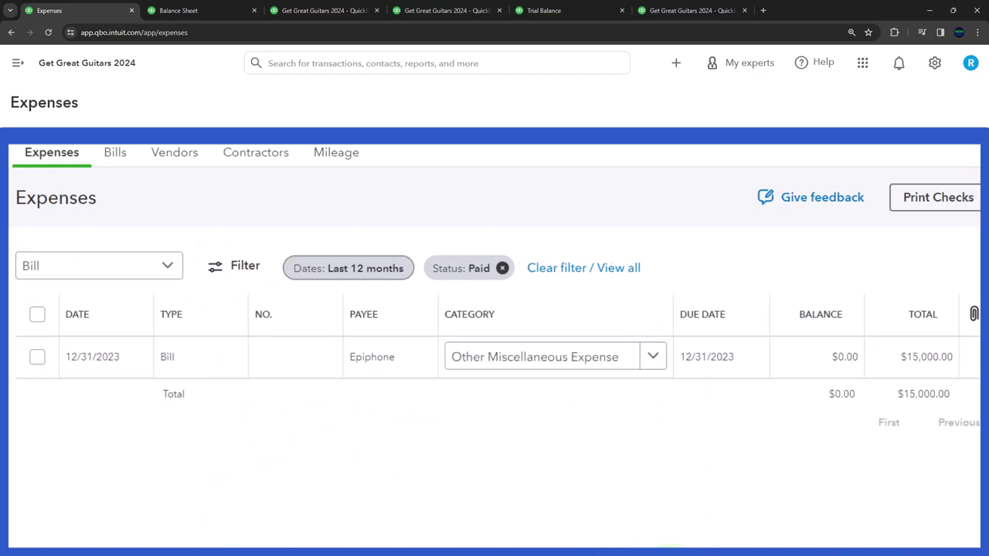
# Step: Check the unpaid and paid lists in the Bills area and show the payments for the paid Epiphone bill
pyautogui.click(115, 152)
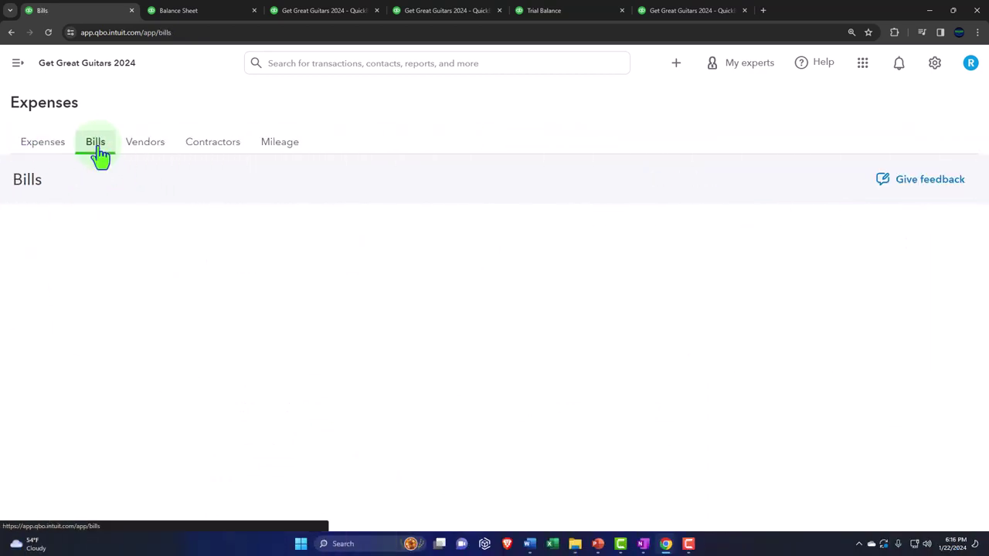
pyautogui.click(100, 158)
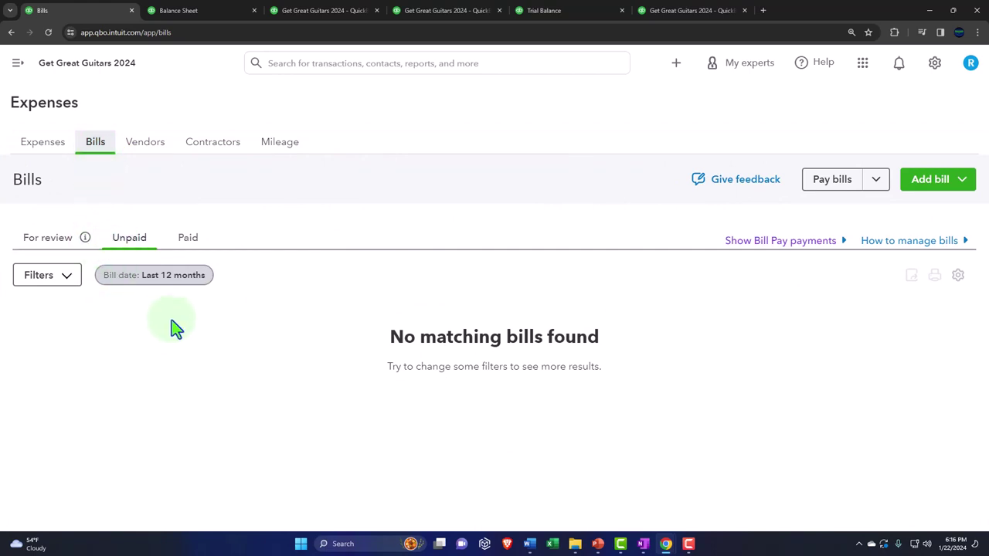
pyautogui.click(183, 244)
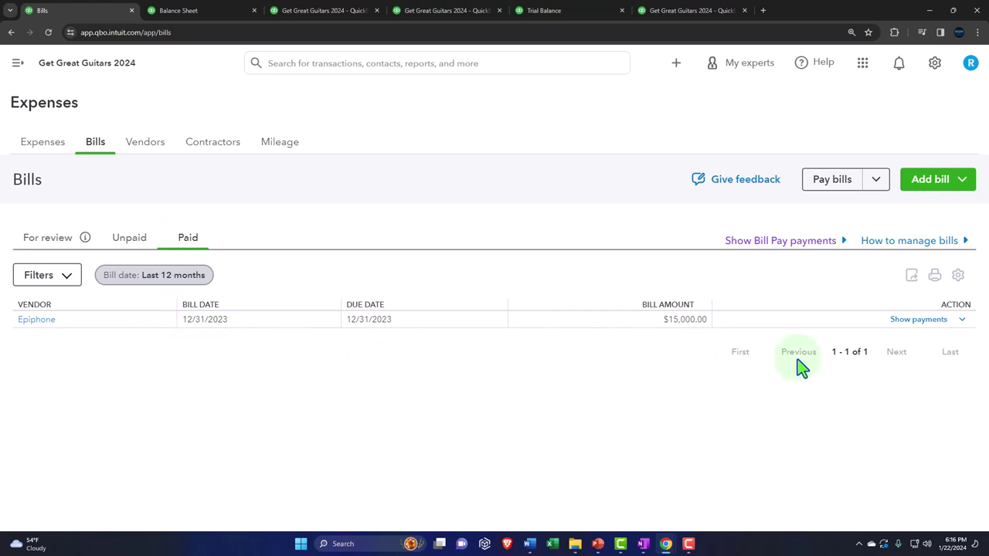
pyautogui.click(932, 323)
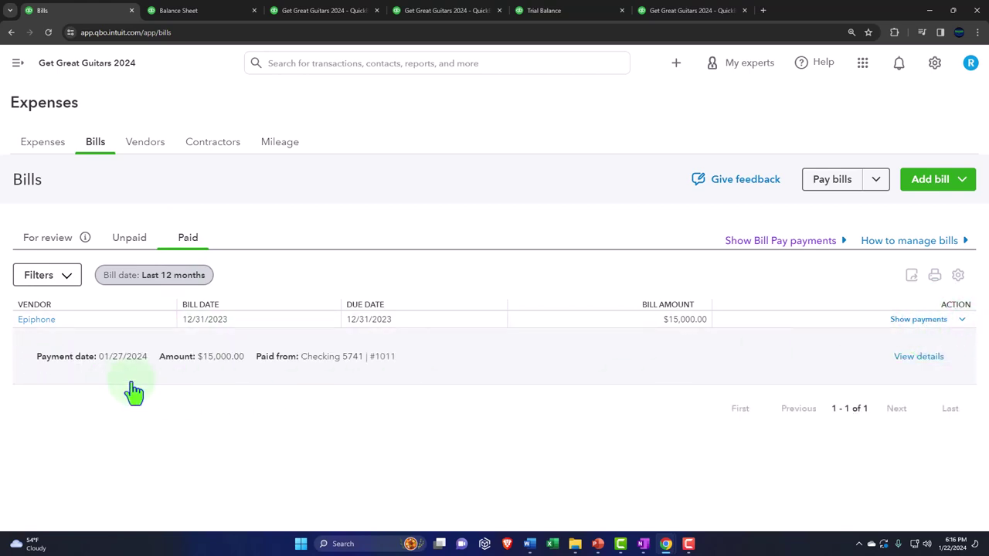
pyautogui.click(239, 388)
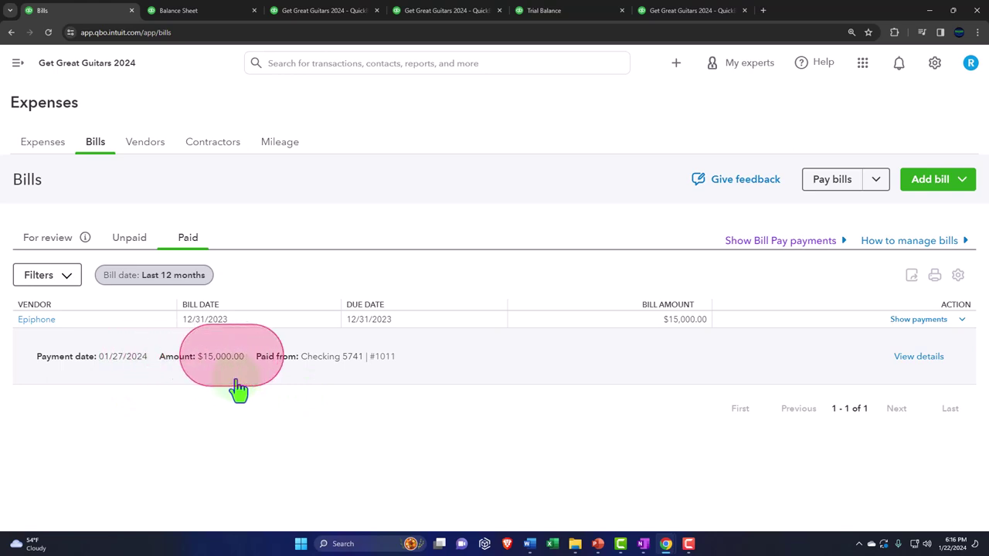
# Step: Open the paid Epiphone bill, follow its payment link to the bill payment, and close the payment form without changes
pyautogui.click(961, 320)
pyautogui.click(926, 344)
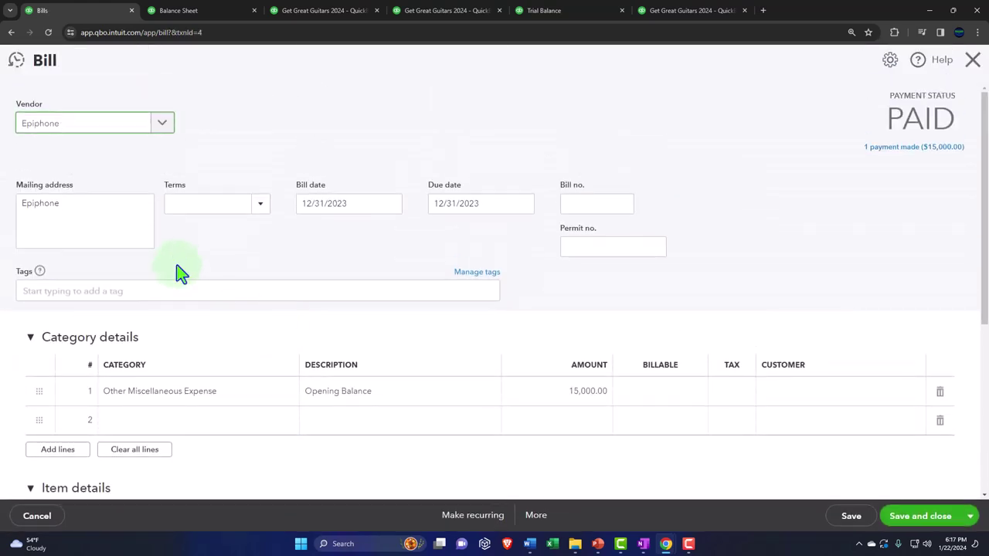
pyautogui.click(909, 148)
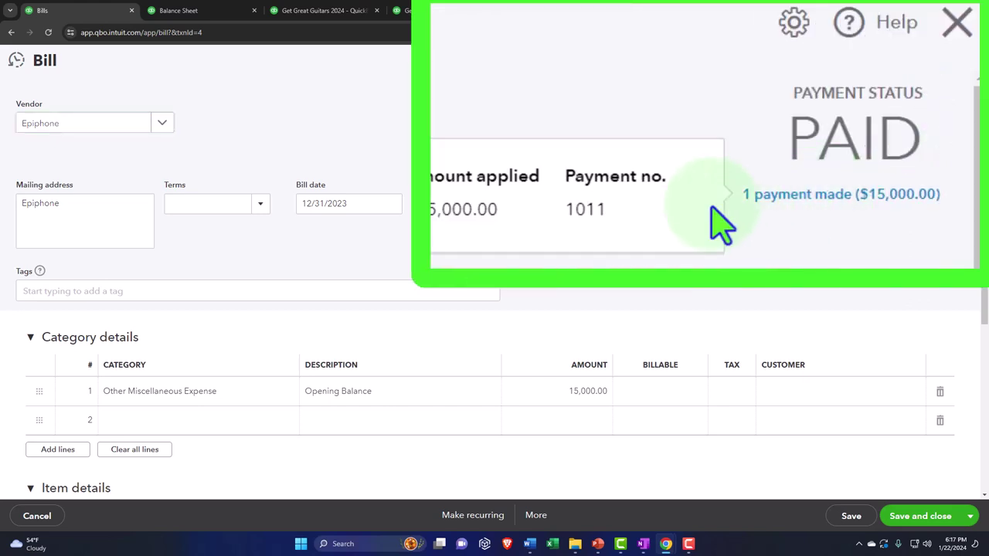
pyautogui.click(653, 157)
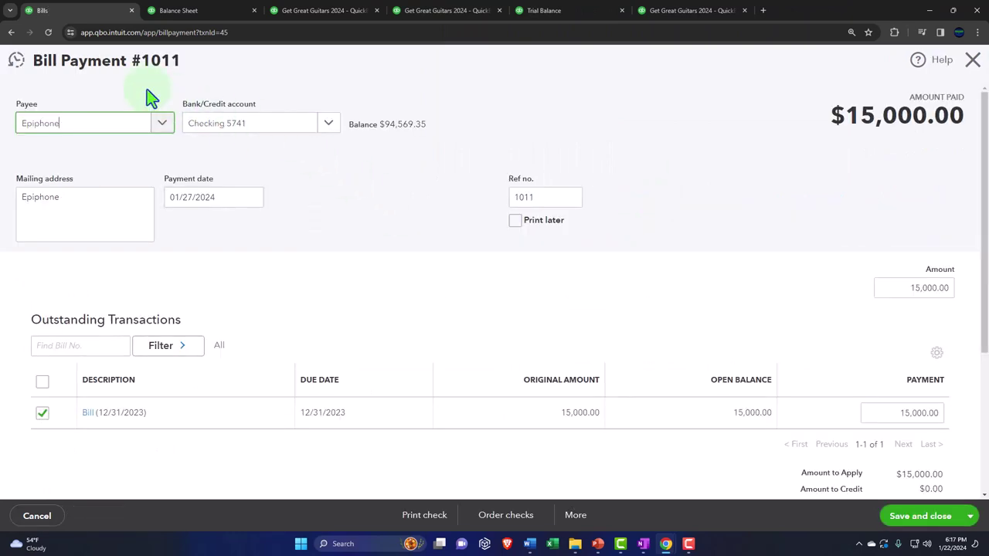
pyautogui.click(973, 61)
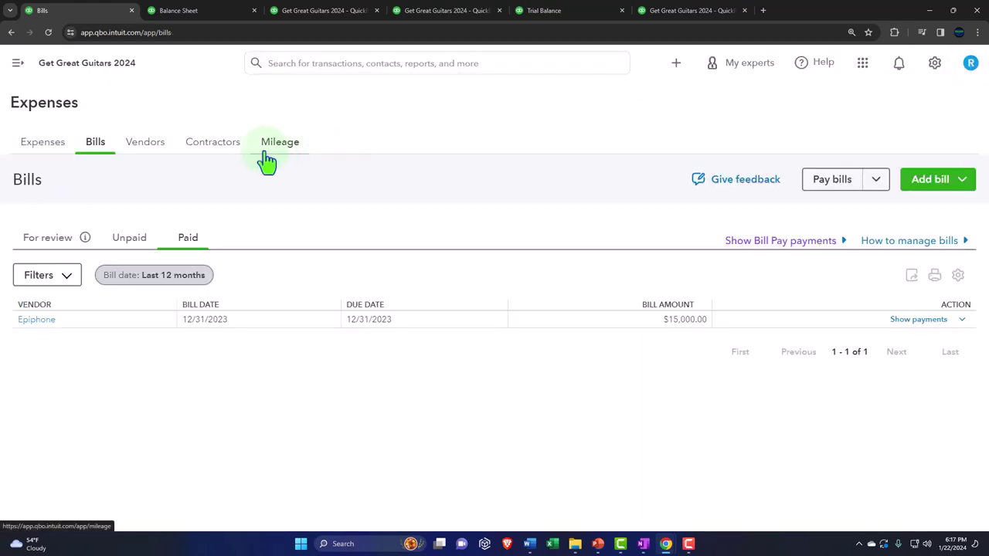
# Step: Go to the Vendors list in the Expenses area and open the Epiphone vendor record
pyautogui.click(17, 62)
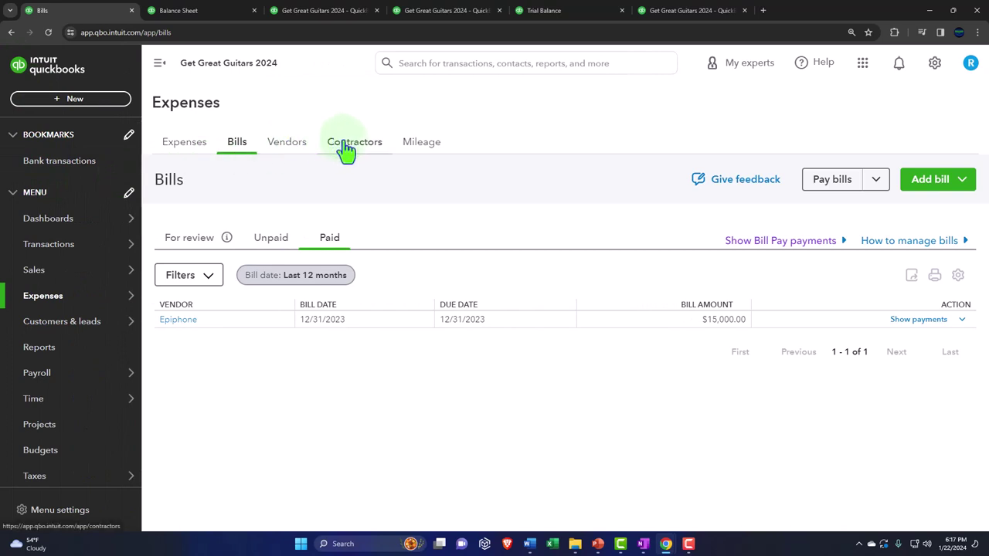
pyautogui.click(289, 145)
pyautogui.click(158, 65)
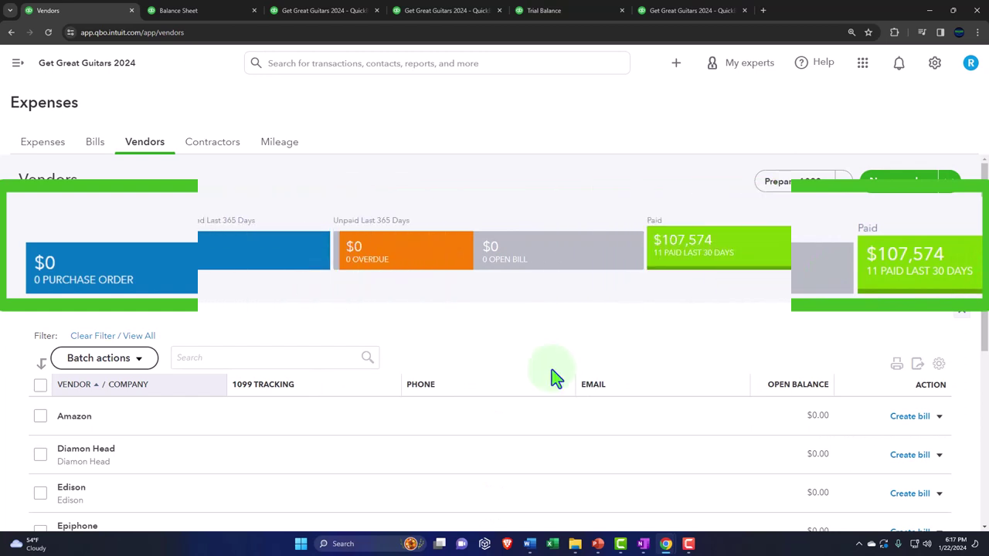
pyautogui.scroll(-2, 527, 367)
pyautogui.scroll(-5, 526, 367)
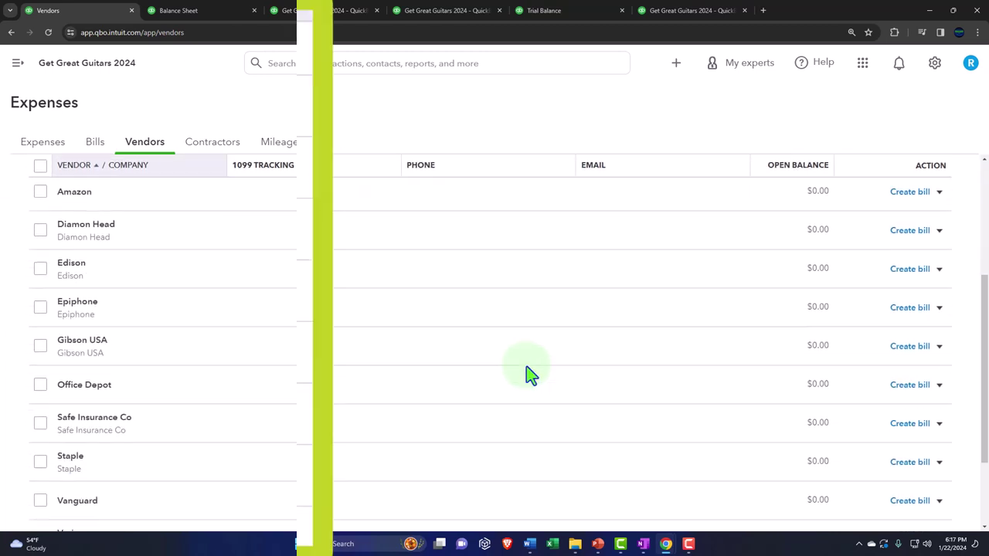
pyautogui.scroll(2, 529, 364)
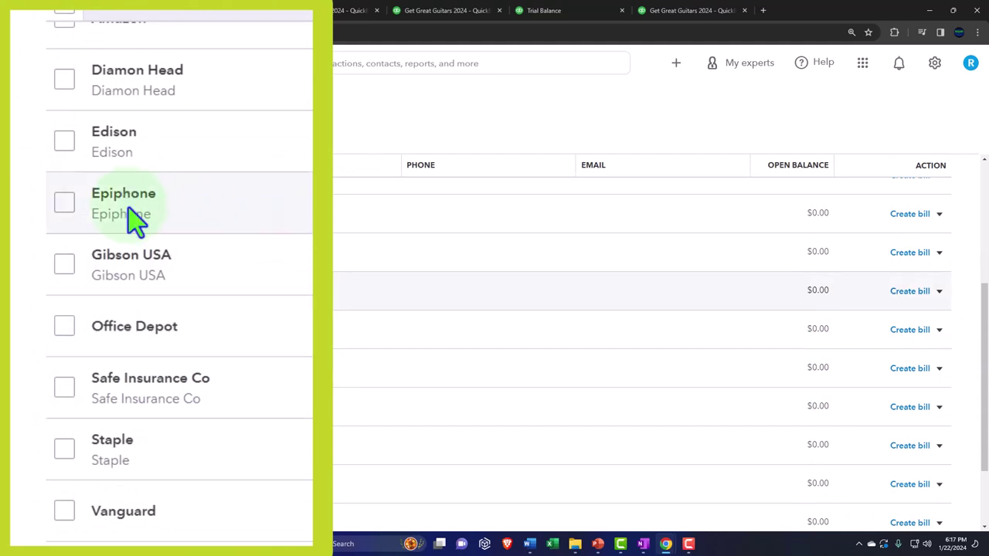
pyautogui.click(81, 304)
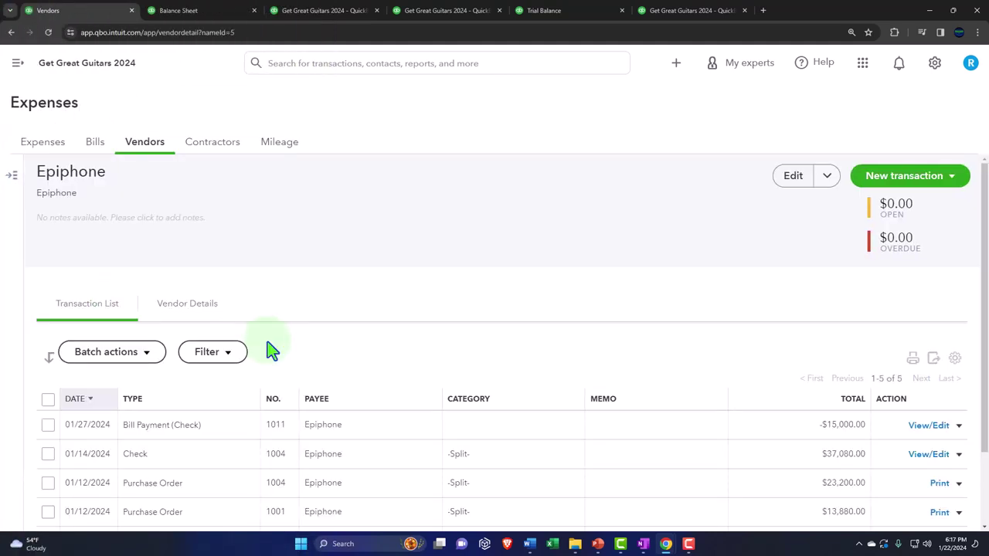
# Step: From Epiphone's transaction list, inspect the 12/31/2023 bill and the 01/27/2024 bill payment, closing each without changes
pyautogui.scroll(-2, 267, 348)
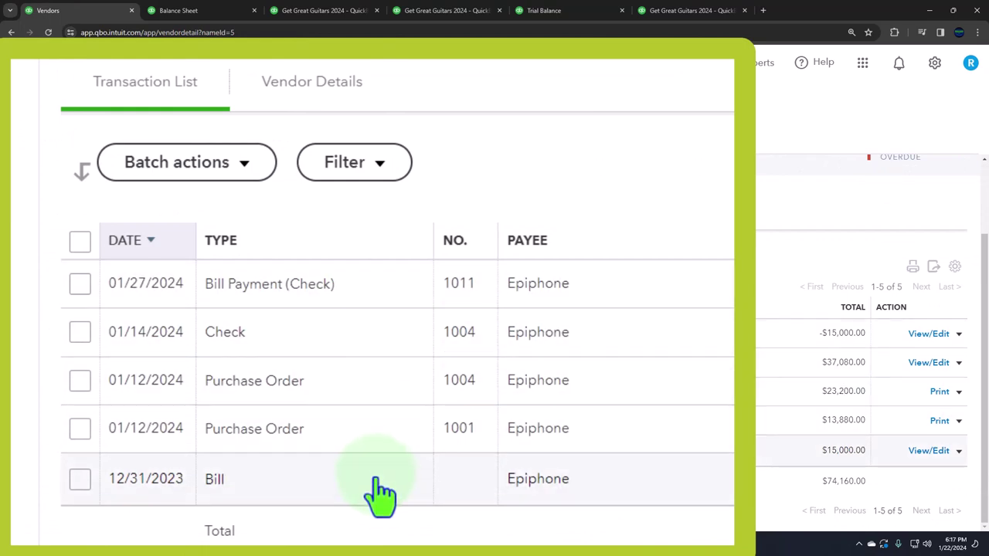
pyautogui.click(935, 453)
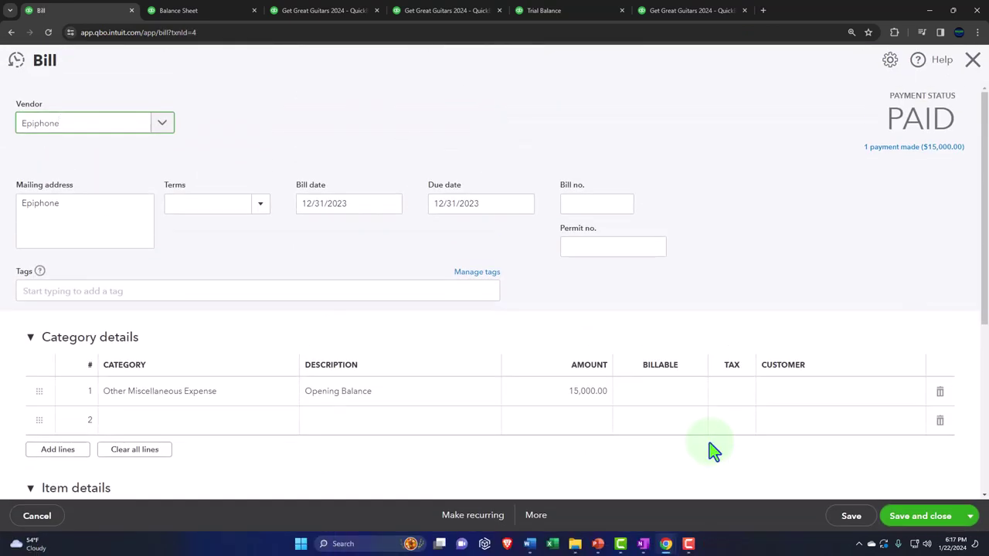
pyautogui.click(972, 68)
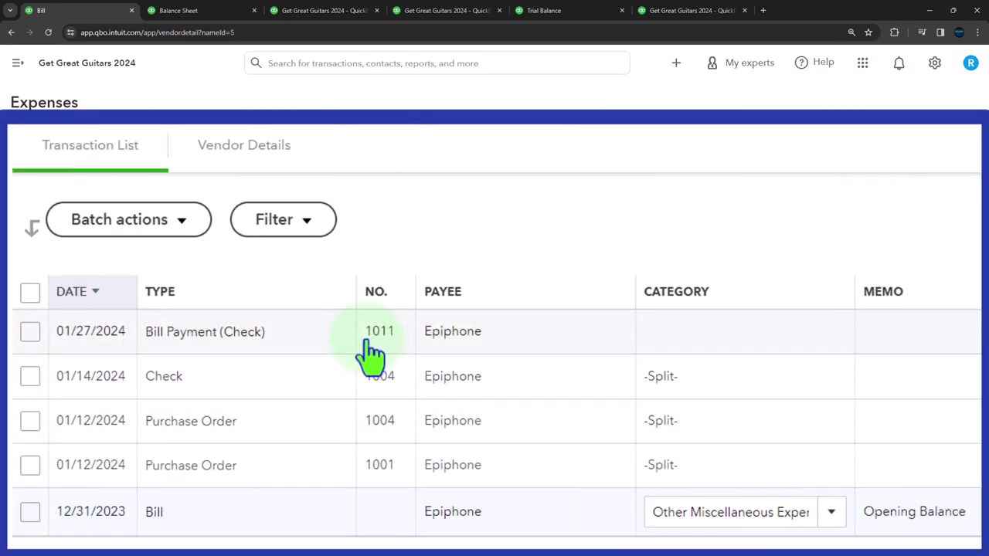
pyautogui.click(371, 351)
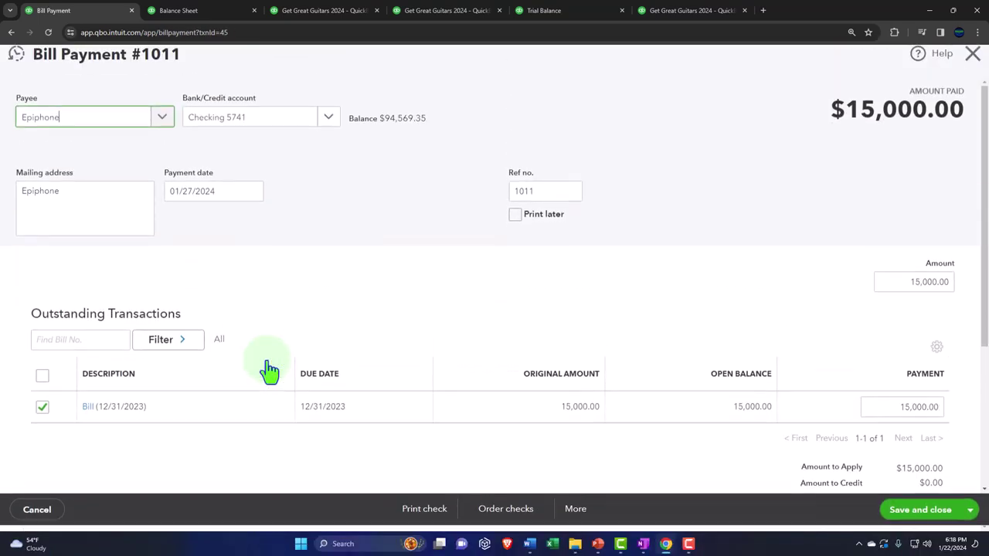
pyautogui.click(85, 417)
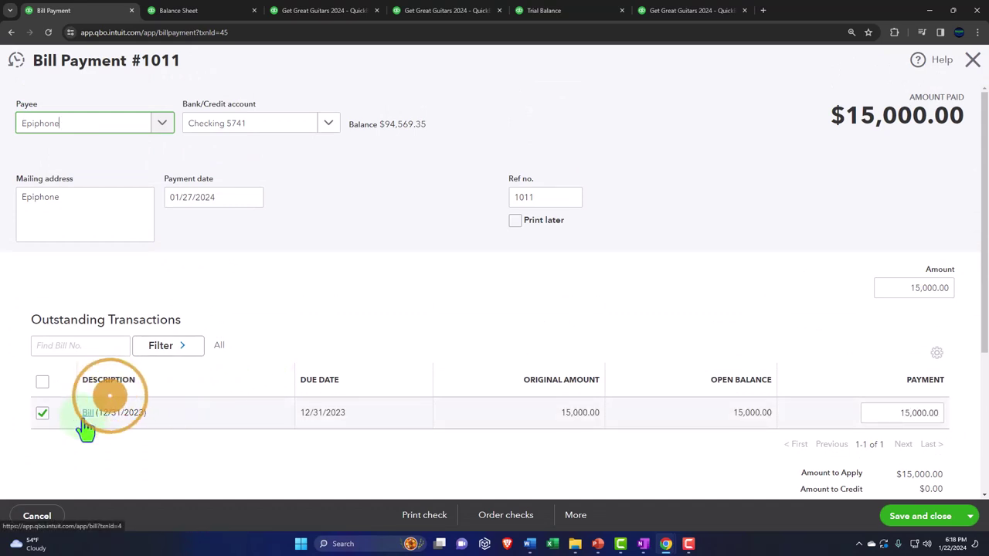
pyautogui.click(973, 61)
pyautogui.click(768, 173)
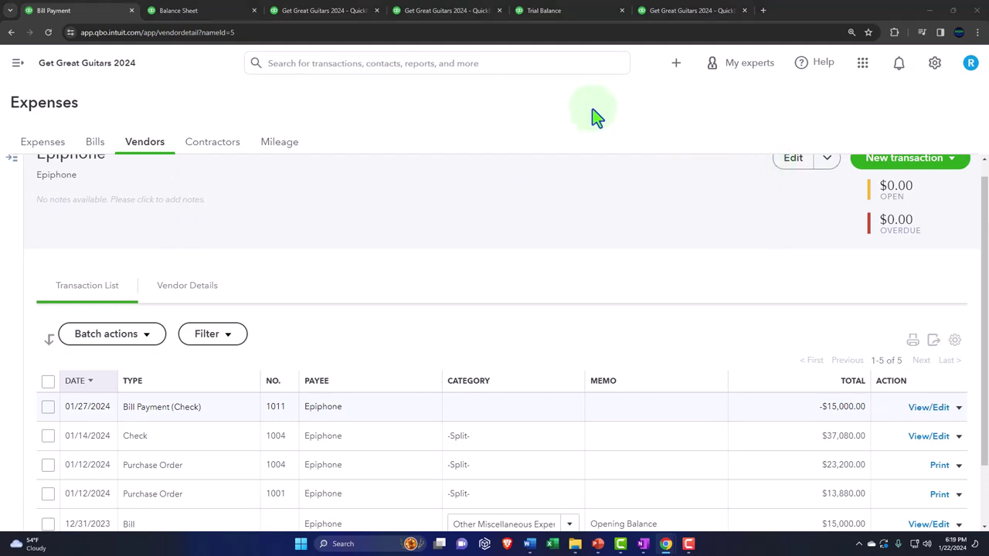
# Step: Switch to the January 2024 Trial Balance, rerun the report, and review its account balances from Checking down to the income accounts
pyautogui.click(558, 10)
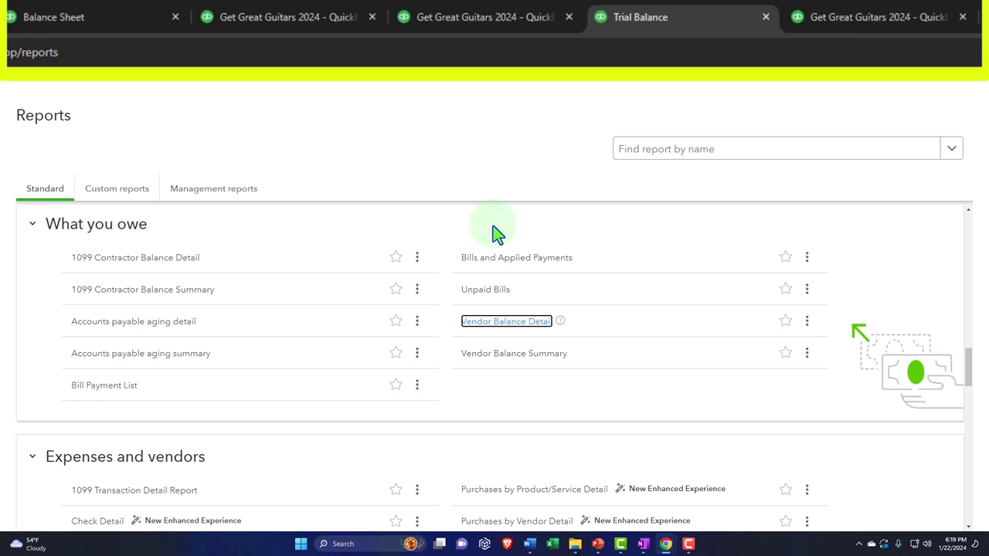
pyautogui.click(497, 23)
pyautogui.moveTo(499, 26); pyautogui.dragTo(900, 17)
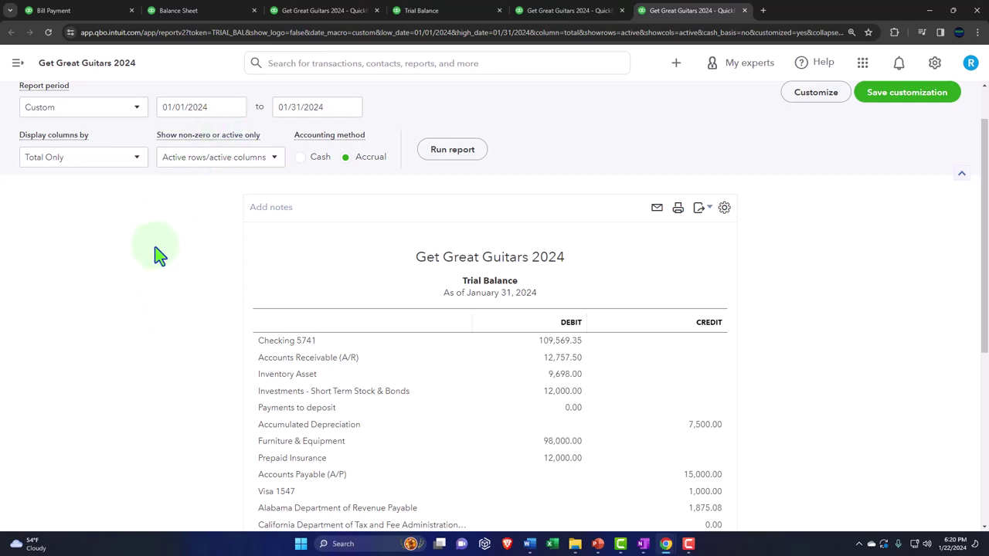
pyautogui.click(444, 154)
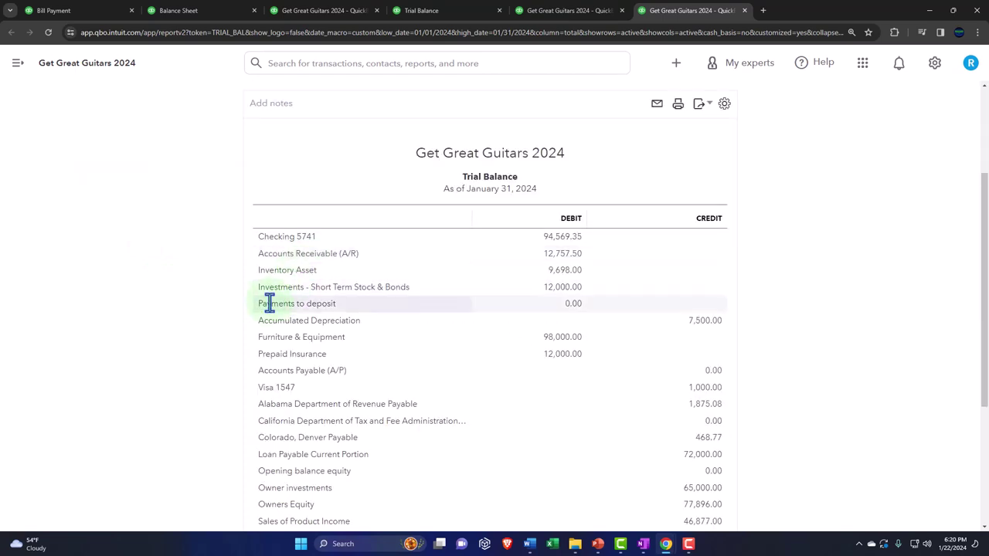
pyautogui.hotkey('ctrl', '+')
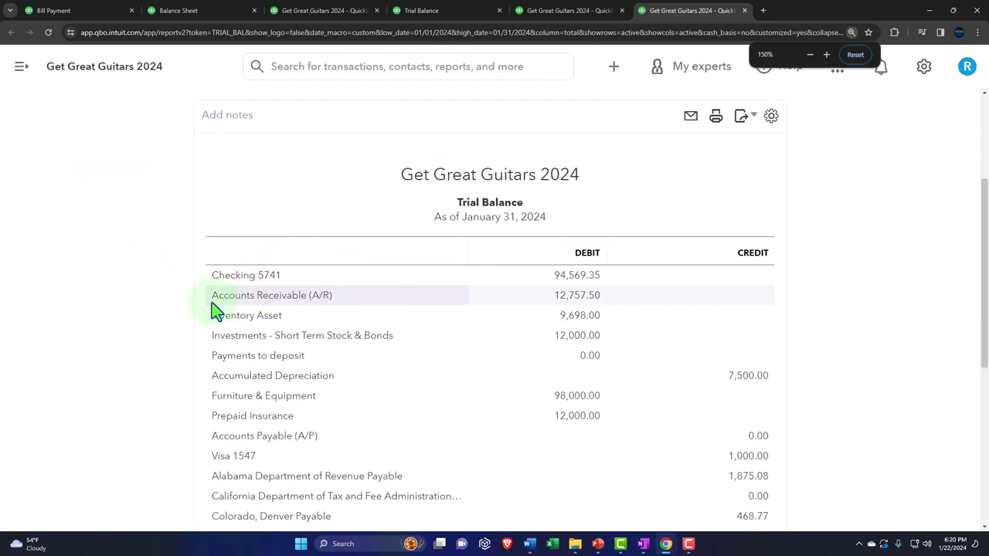
pyautogui.hotkey('ctrl', '+')
pyautogui.scroll(-1, 165, 298)
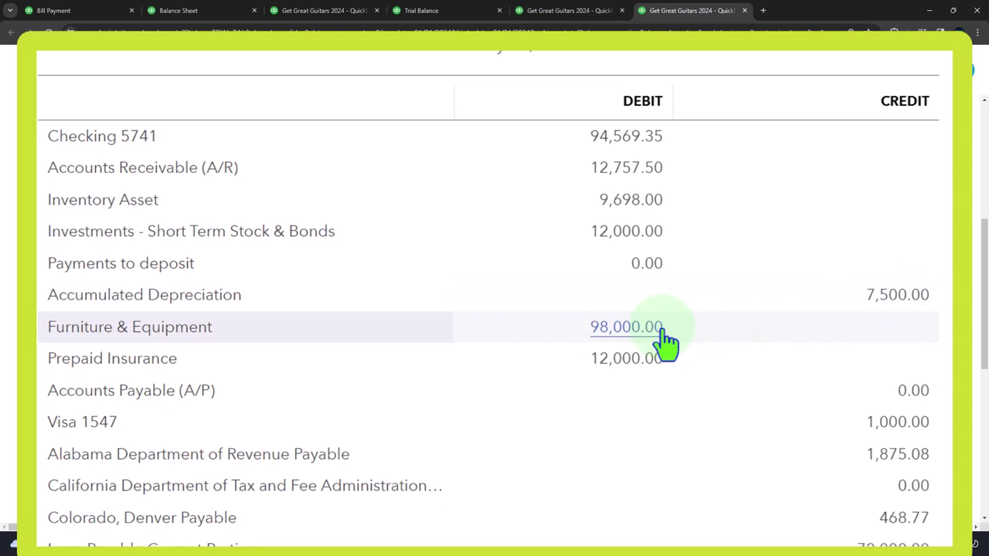
pyautogui.scroll(-1, 36, 384)
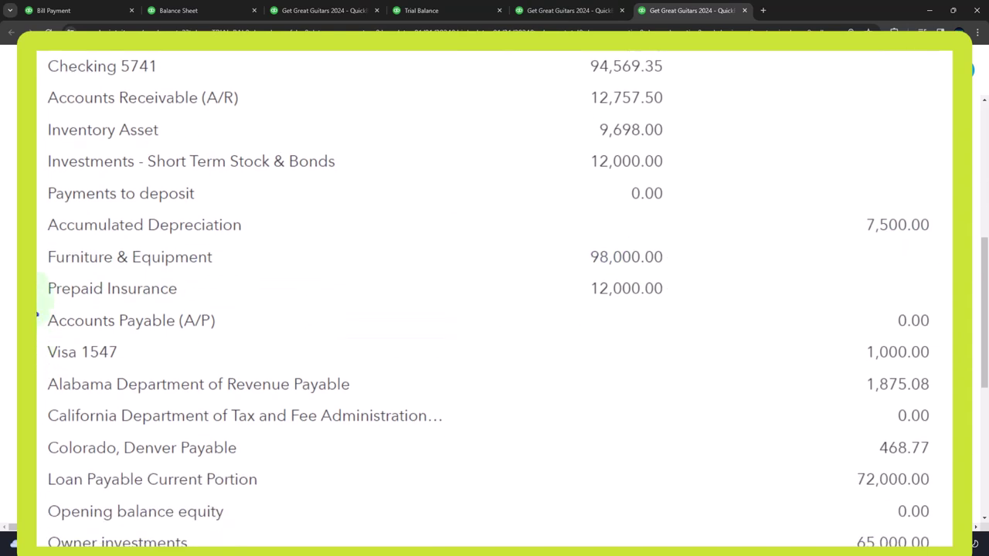
pyautogui.scroll(-2, 40, 297)
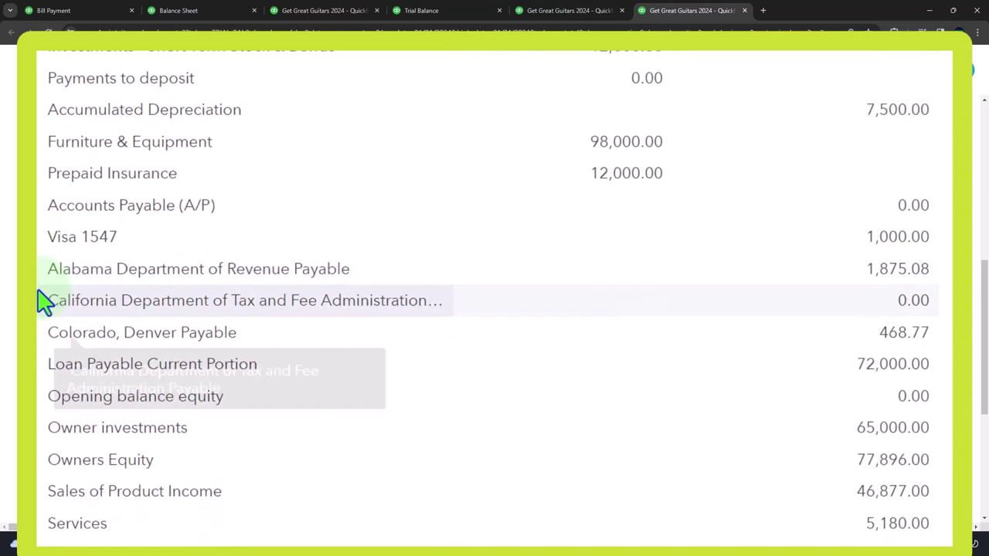